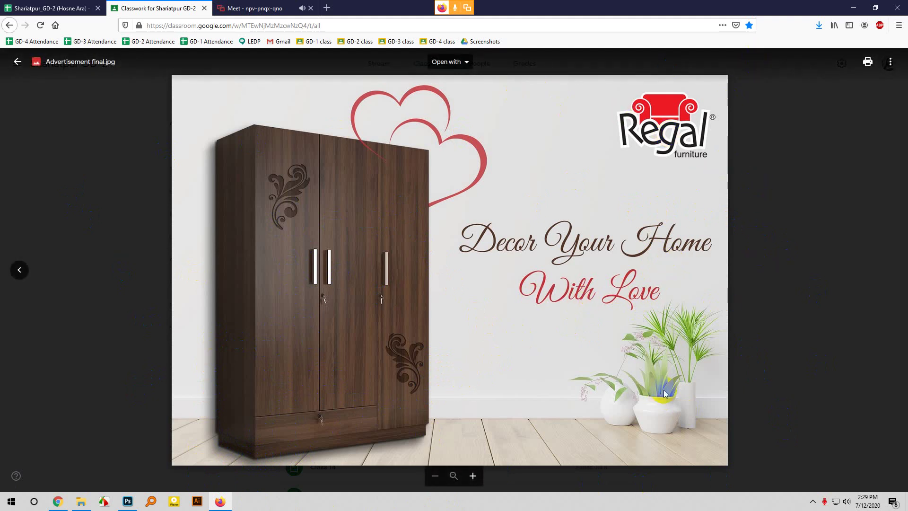
# - Page through the Class 17 attachments from Almirah.jpg to Advertisement final.jpg, then return to Classwork
pyautogui.click(793, 240)
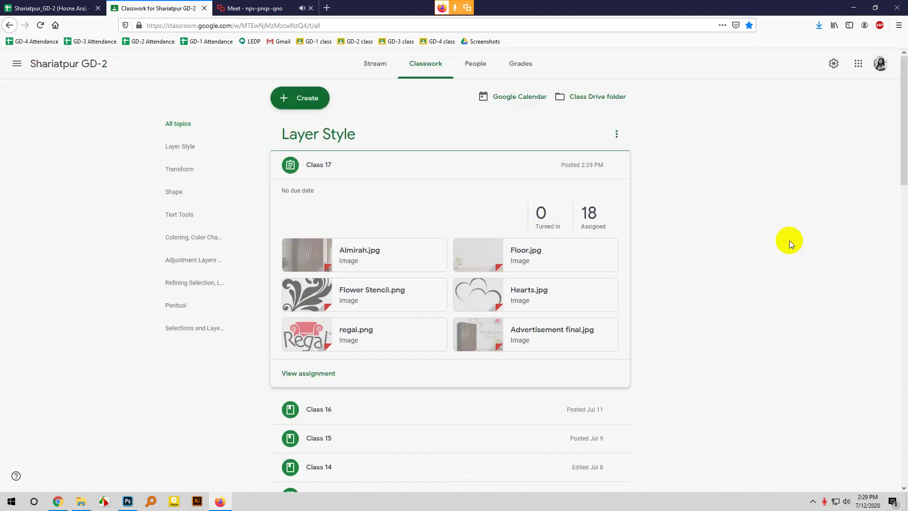
pyautogui.click(365, 265)
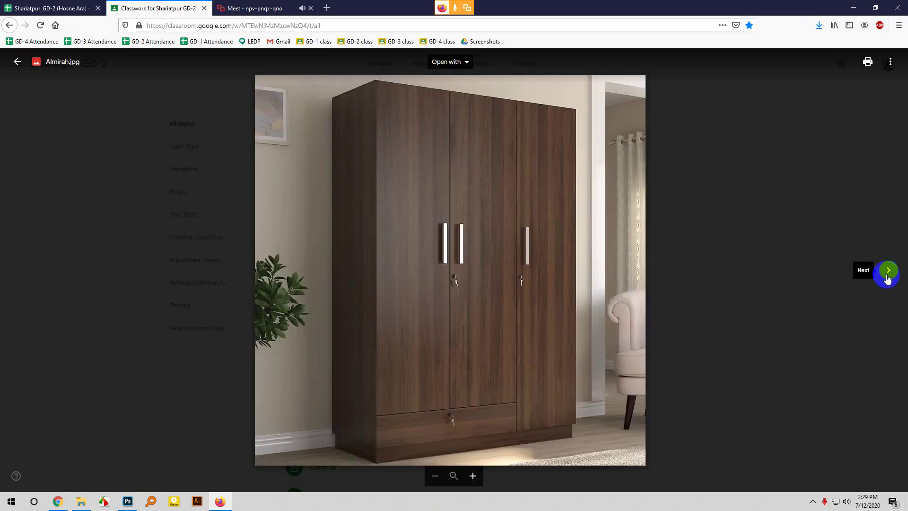
pyautogui.click(888, 271)
pyautogui.click(888, 270)
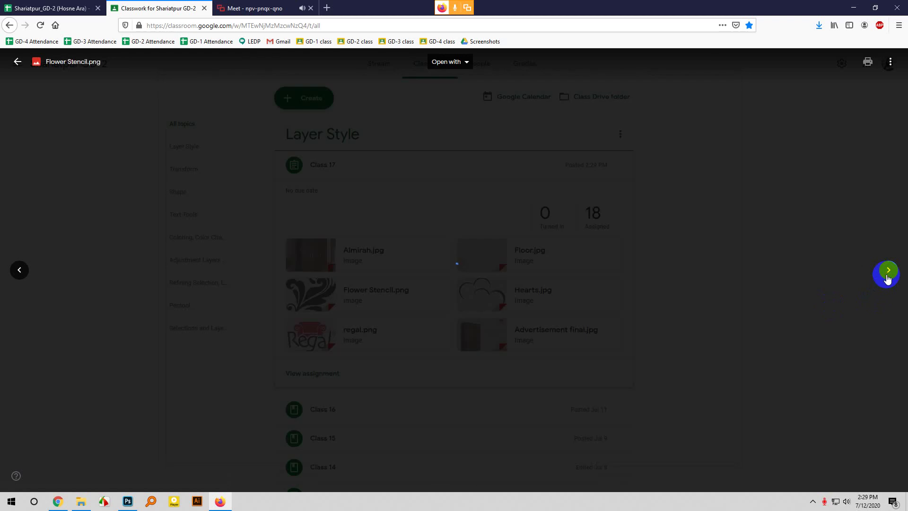
pyautogui.click(888, 276)
pyautogui.click(888, 277)
pyautogui.click(888, 274)
pyautogui.click(854, 335)
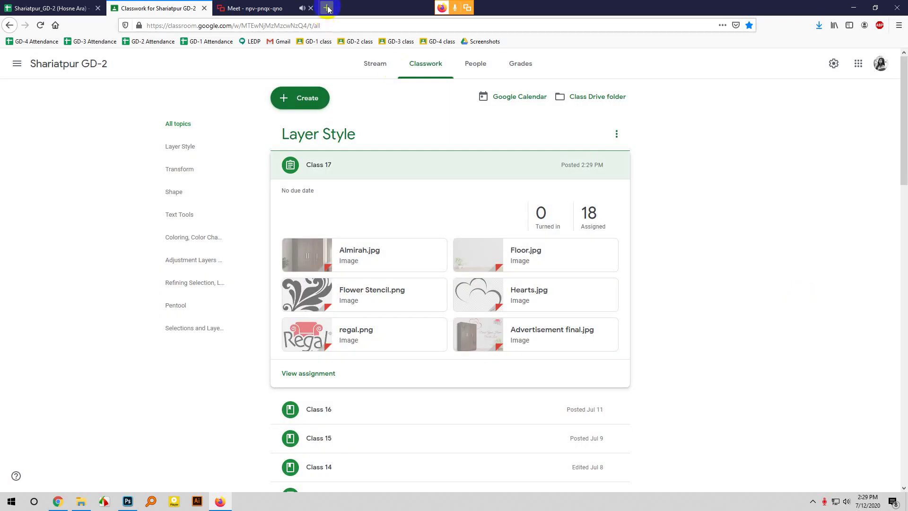
pyautogui.click(251, 6)
# - Stop presenting your own screen so the participant's shared Photoshop window shows
pyautogui.click(356, 171)
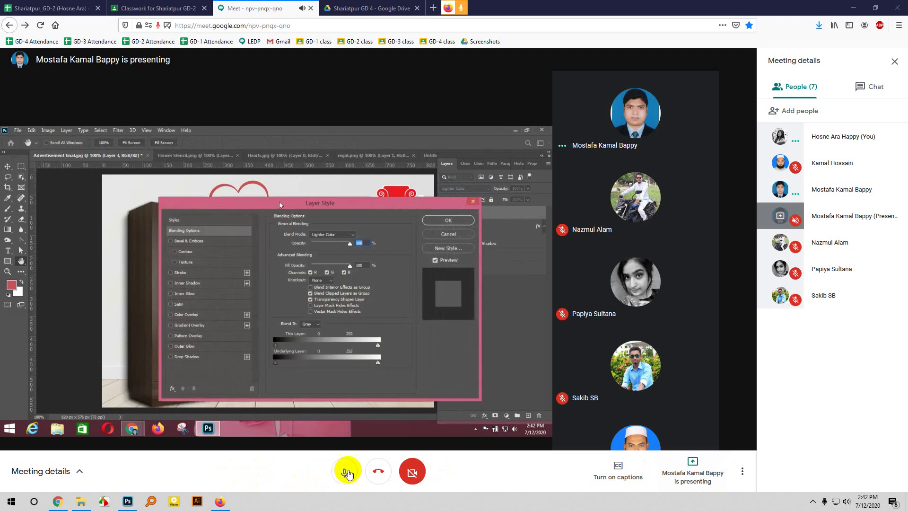
# - Mute the microphone and scale the hearts graphic down slightly with the Free Transform handles
pyautogui.click(344, 472)
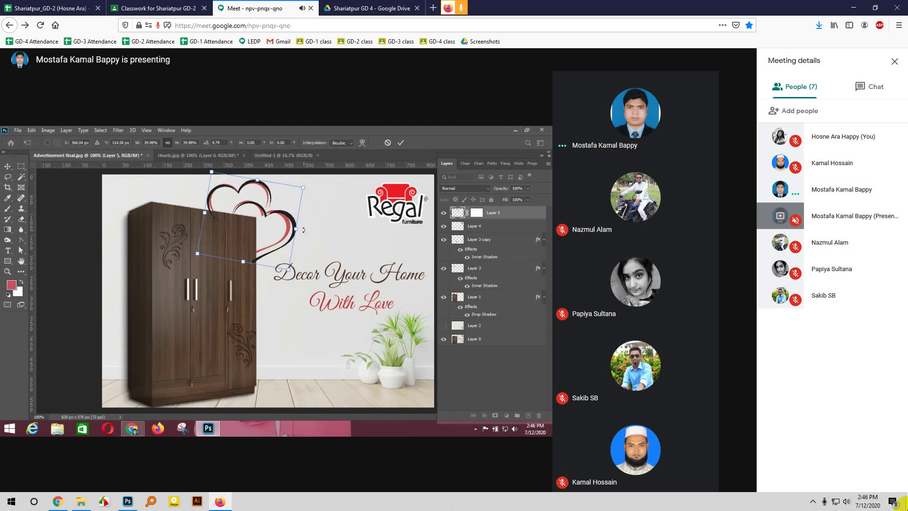
pyautogui.moveTo(294, 229); pyautogui.dragTo(294, 229)
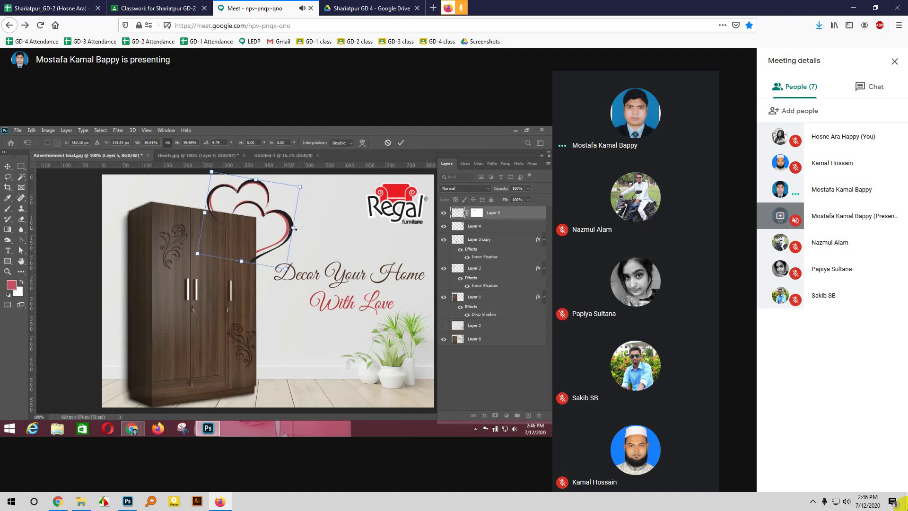
pyautogui.moveTo(203, 219); pyautogui.dragTo(206, 214)
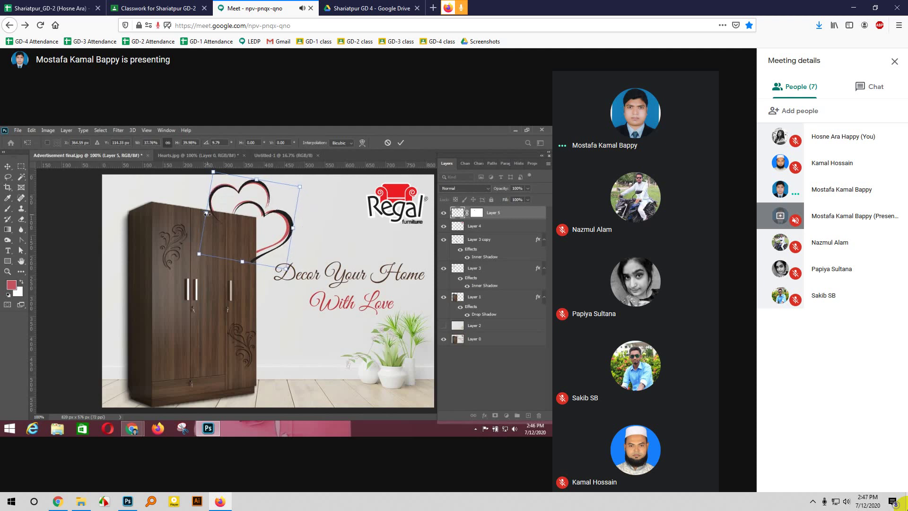
pyautogui.moveTo(293, 225); pyautogui.dragTo(290, 227)
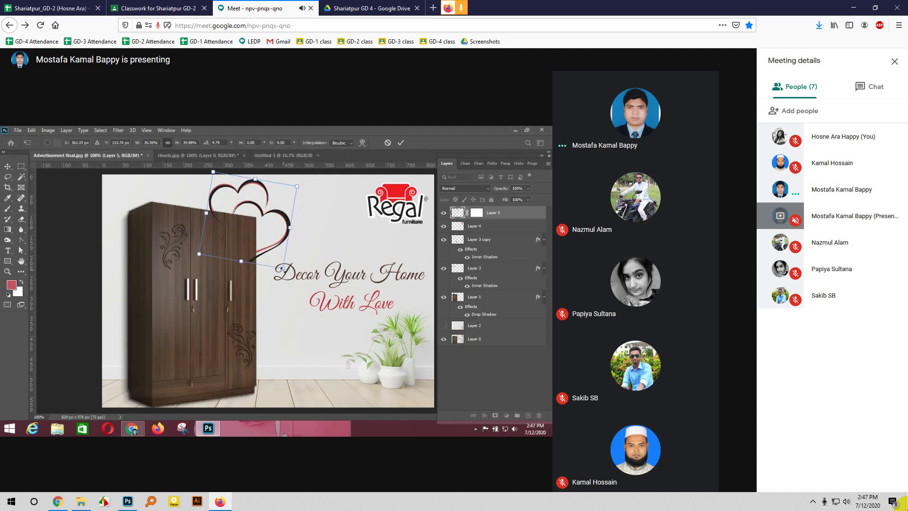
pyautogui.moveTo(283, 269); pyautogui.dragTo(282, 266)
# - Commit the hearts' new size and clip a rose red Solid Color fill layer to them
pyautogui.click(400, 143)
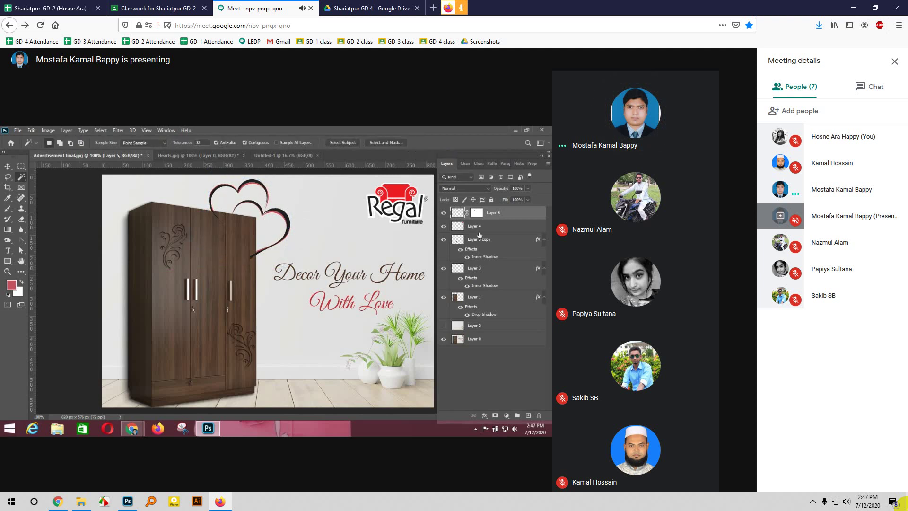
pyautogui.click(506, 415)
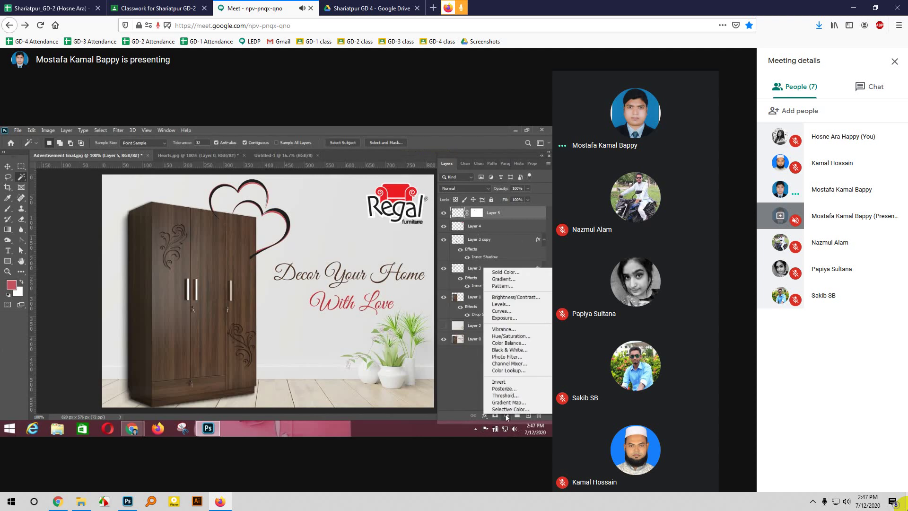
pyautogui.click(498, 273)
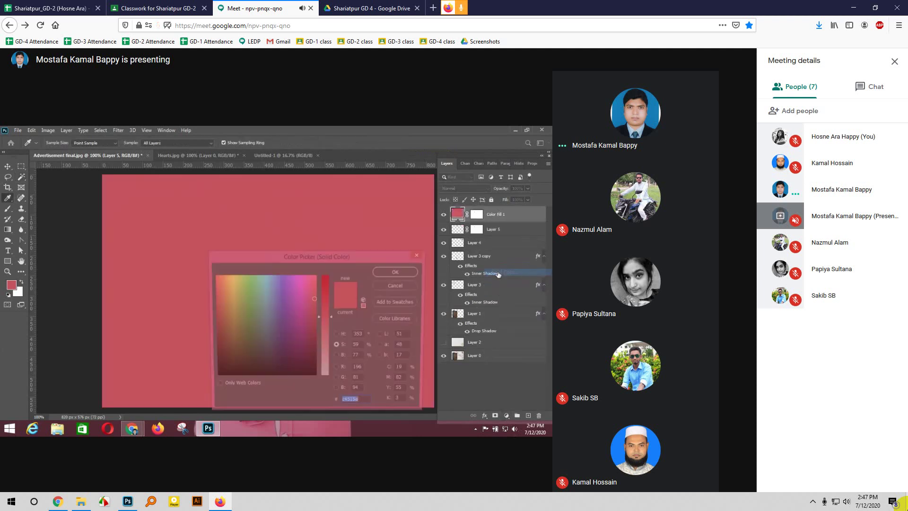
pyautogui.click(392, 272)
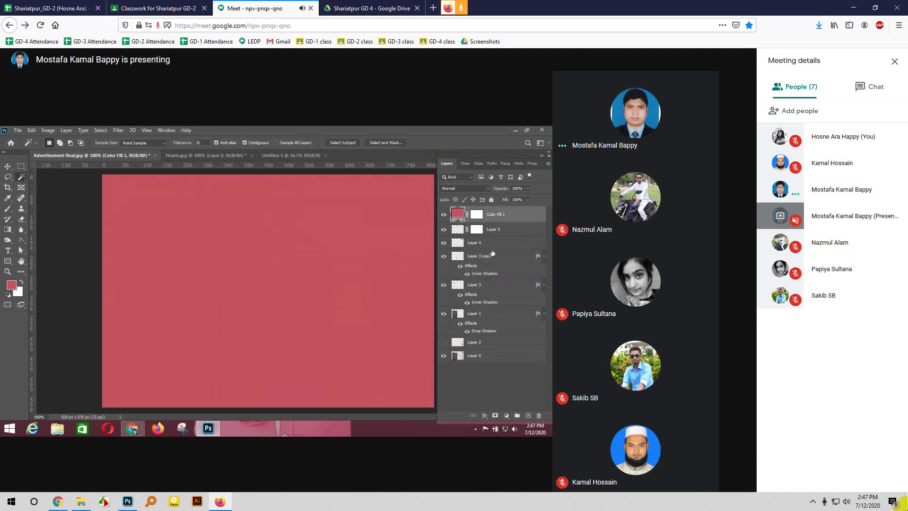
pyautogui.keyDown('alt'); pyautogui.click(467, 222); pyautogui.keyUp('alt')
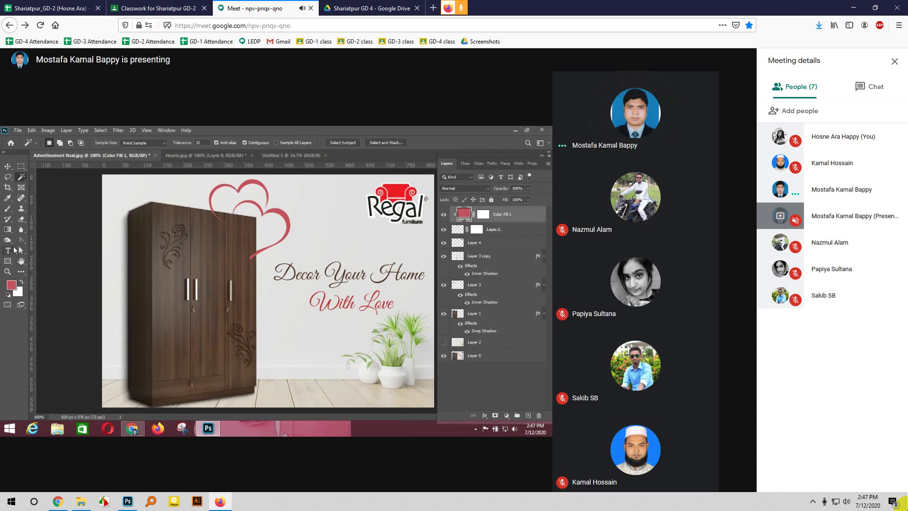
# - Add Lorem Ipsum placeholder text above the Decor Your Home tagline
pyautogui.click(9, 251)
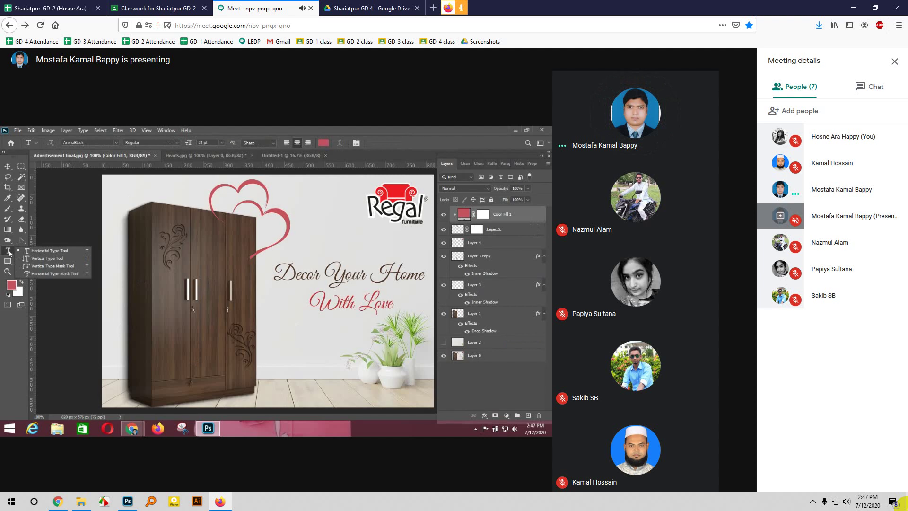
pyautogui.click(309, 258)
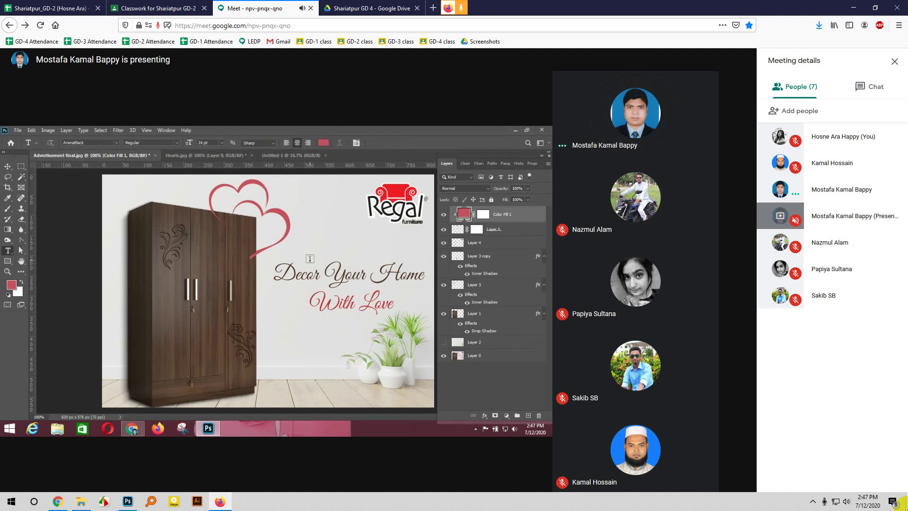
pyautogui.click(310, 259)
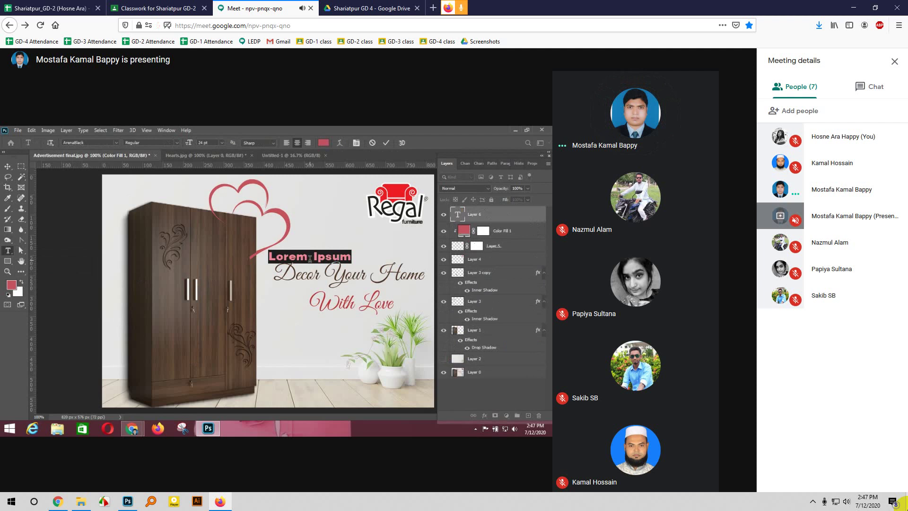
pyautogui.click(386, 143)
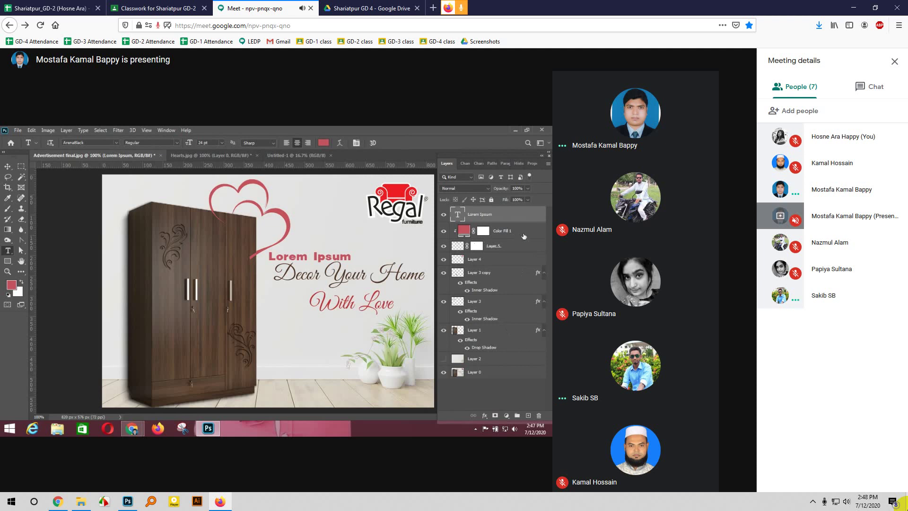
# - Group Color Fill 1 with the hearts layer and pin the shared screen in Meet
pyautogui.click(521, 232)
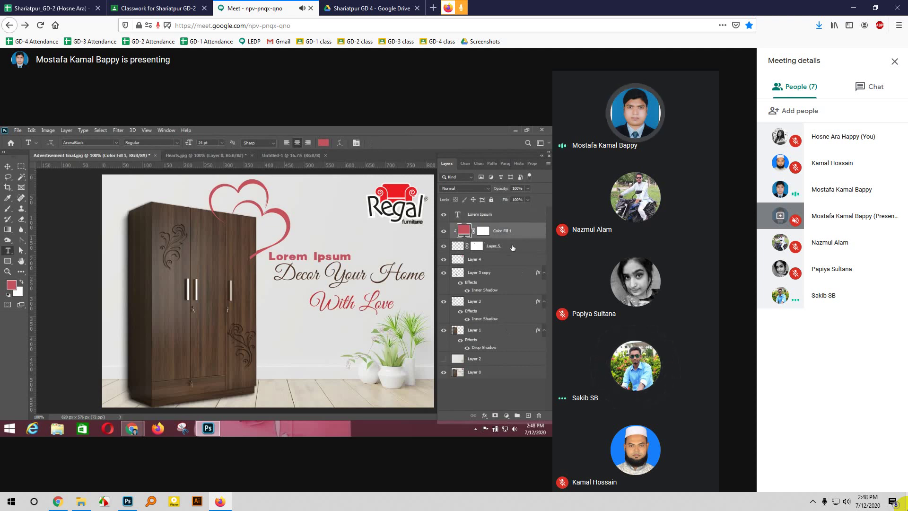
pyautogui.click(517, 415)
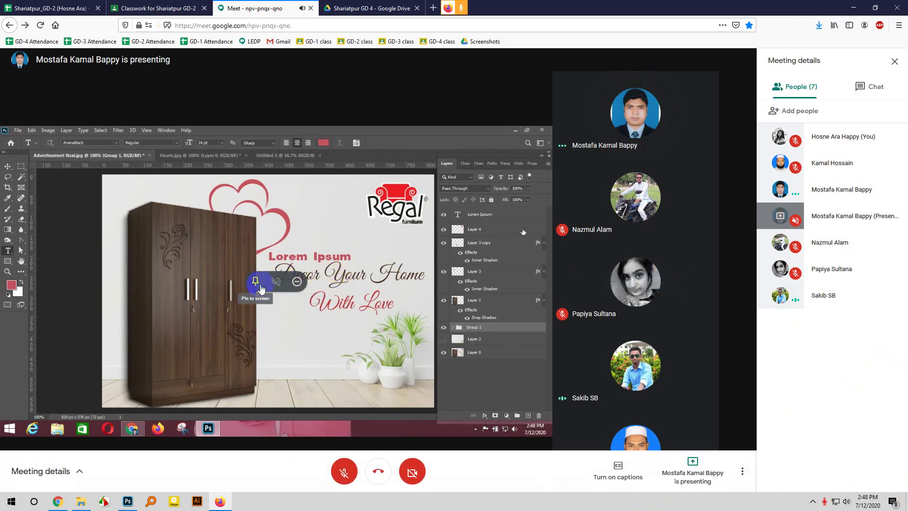
pyautogui.click(256, 281)
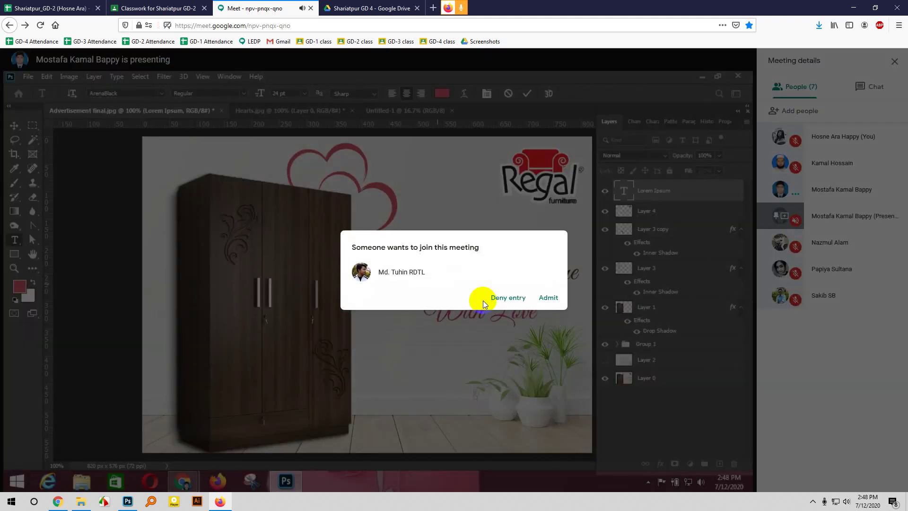
# - Admit the waiting participant into the meeting and turn the microphone back on
pyautogui.click(643, 373)
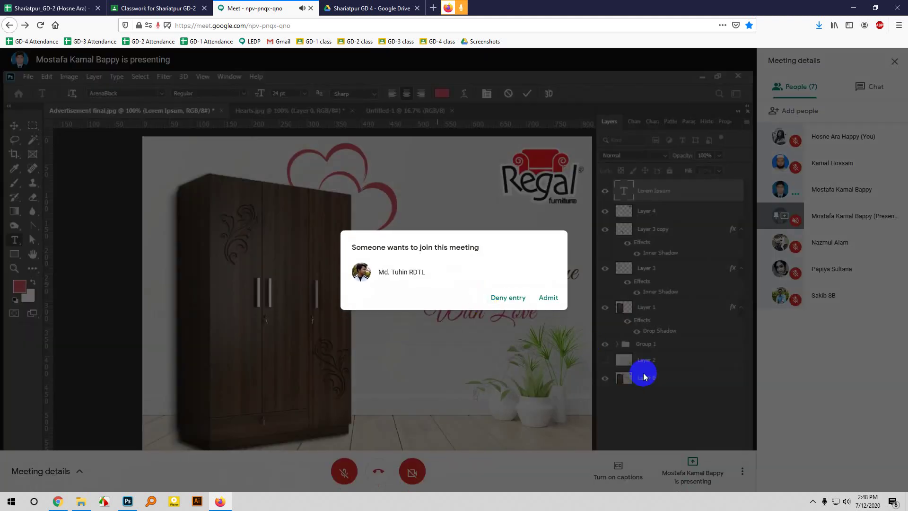
pyautogui.click(549, 296)
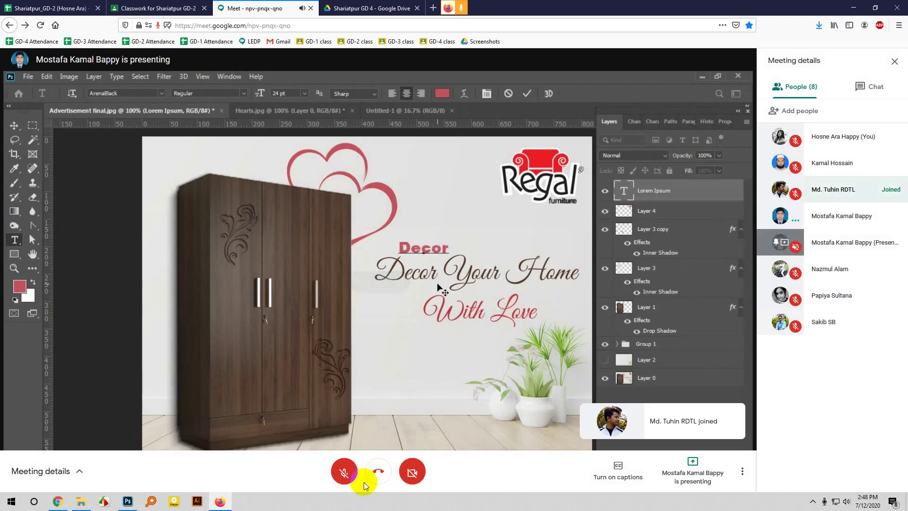
pyautogui.click(346, 472)
pyautogui.click(695, 461)
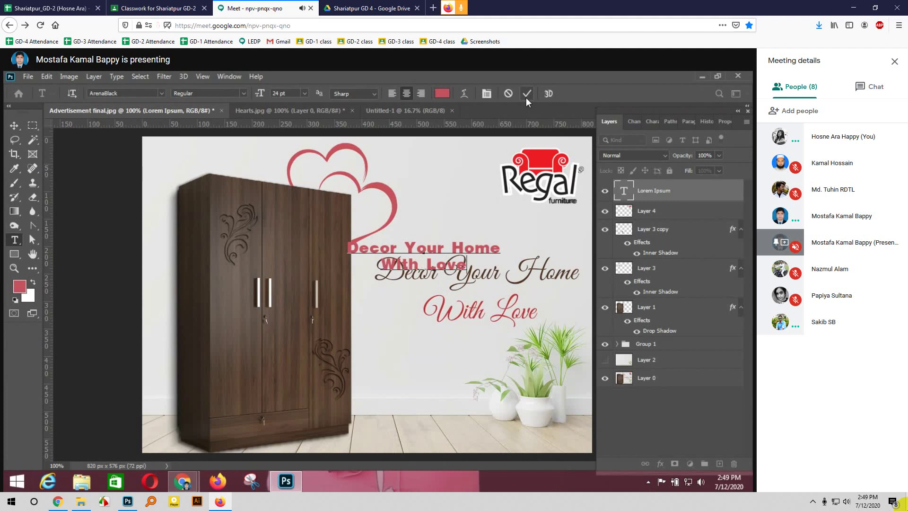
pyautogui.click(526, 97)
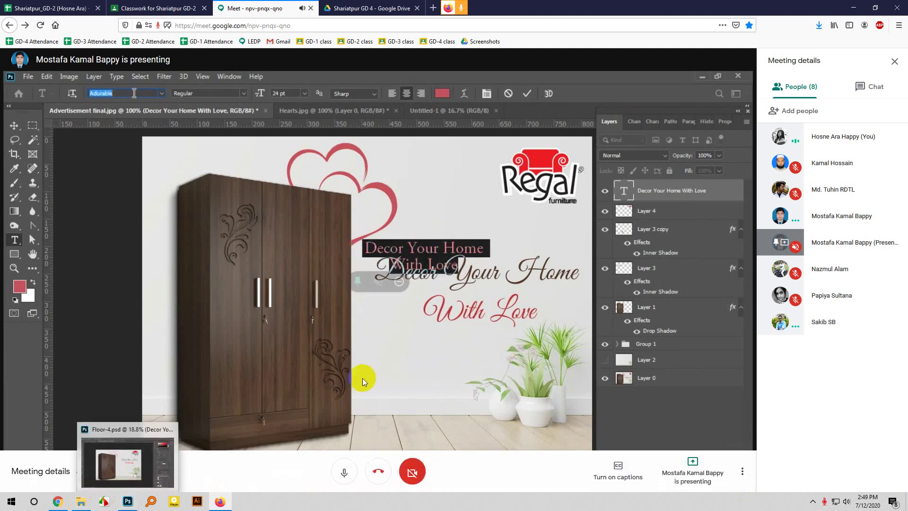
# - Copy the Great Vibes font name from the Floor-4 ad's headline text
pyautogui.click(128, 502)
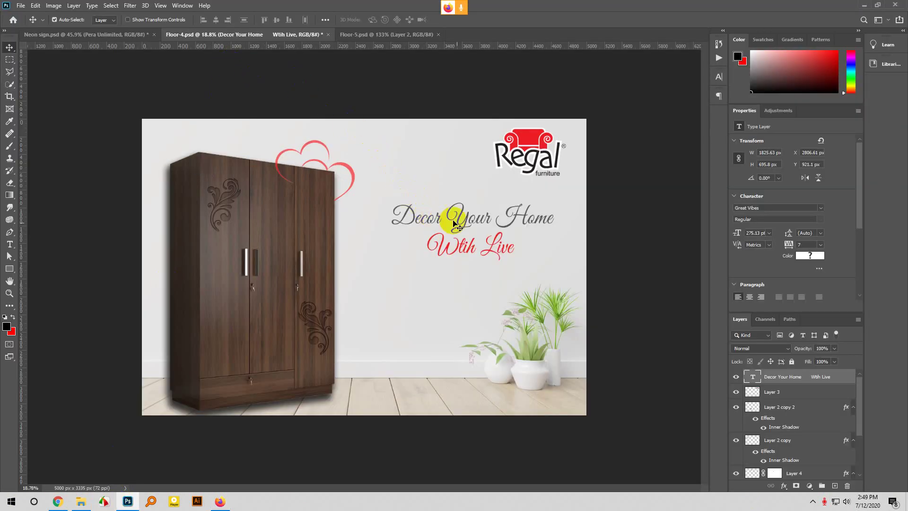
pyautogui.click(9, 244)
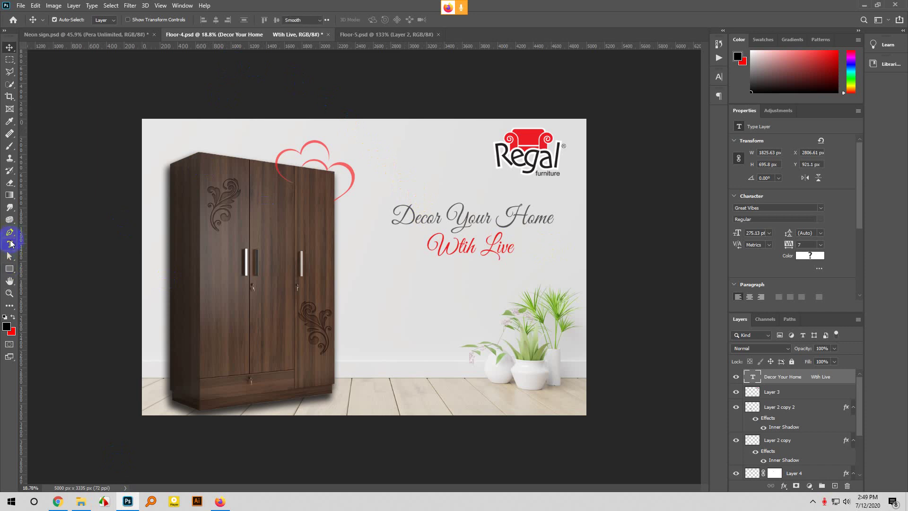
pyautogui.click(424, 220)
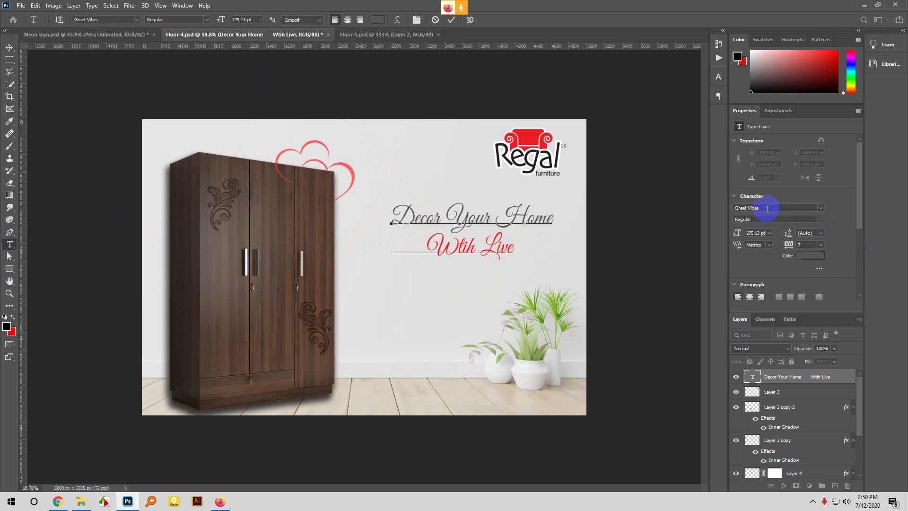
pyautogui.moveTo(748, 208); pyautogui.dragTo(727, 220)
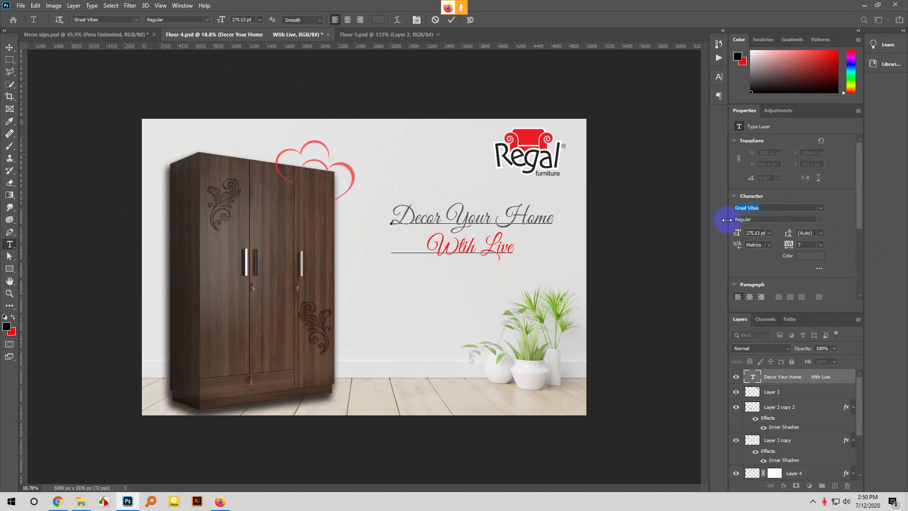
pyautogui.rightClick(756, 208)
pyautogui.click(764, 238)
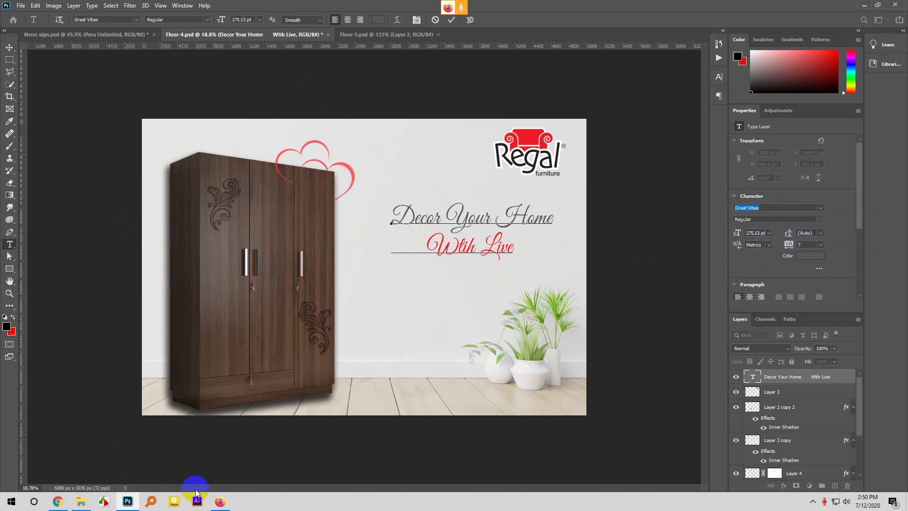
# - Post 'Great Vibes' to everyone in the Meet chat panel
pyautogui.click(220, 501)
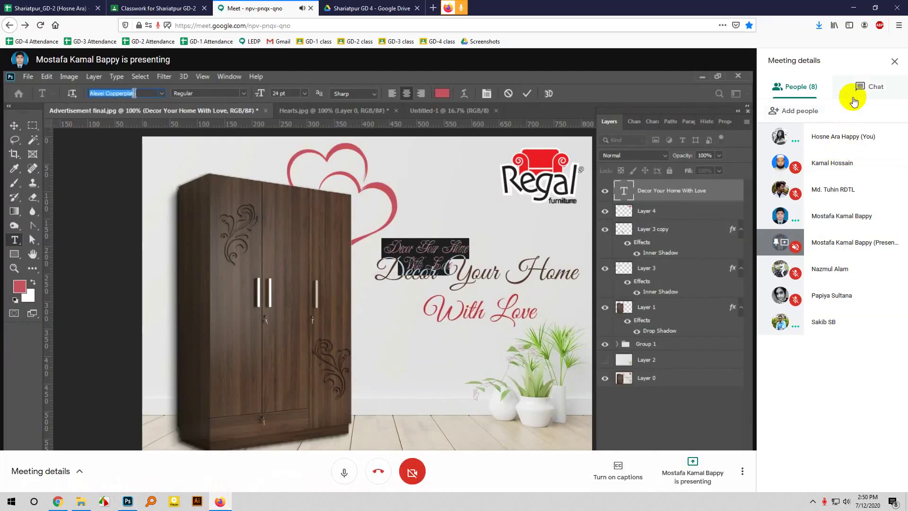
pyautogui.click(870, 86)
pyautogui.click(799, 476)
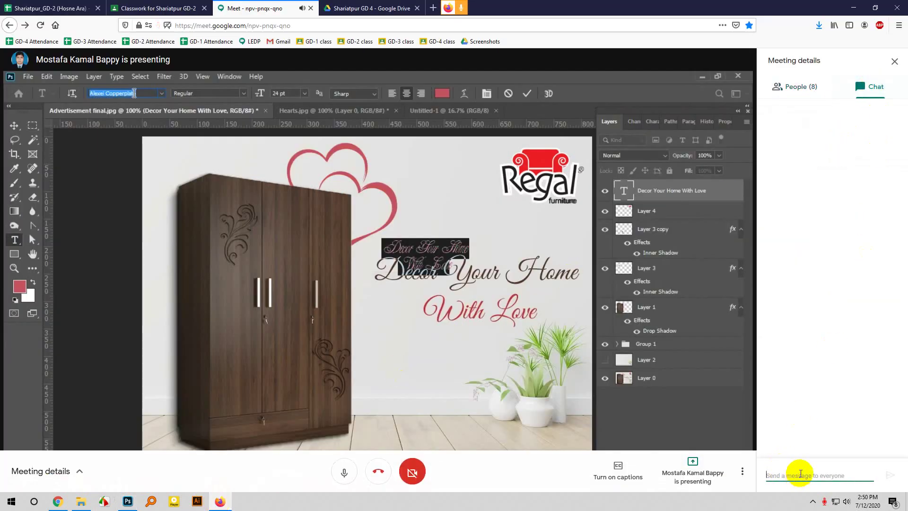
pyautogui.write('Great Vibes')
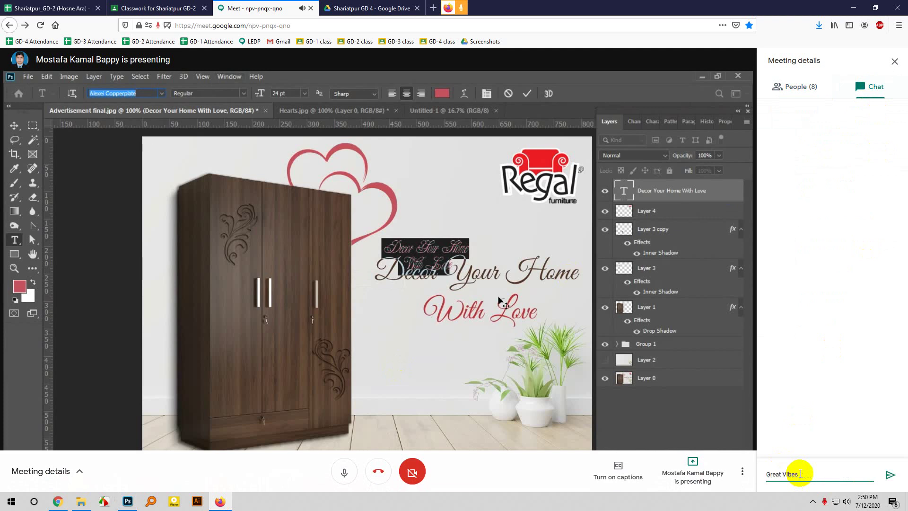
pyautogui.press('Return')
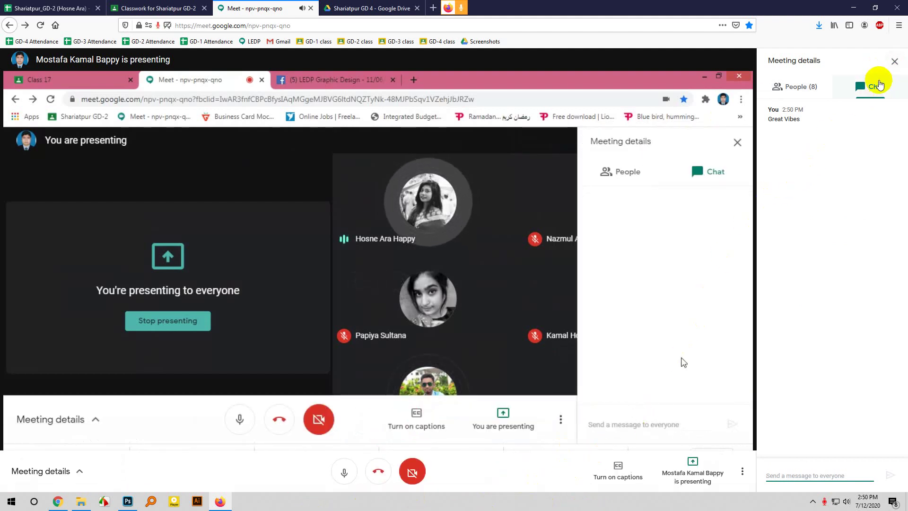
# - Switch the Meeting details panel from Chat back to the People list
pyautogui.click(799, 85)
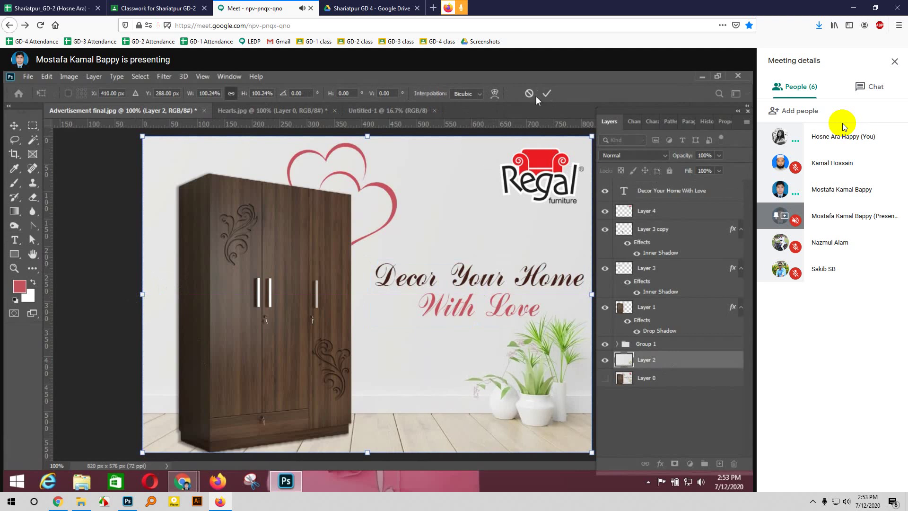
pyautogui.moveTo(378, 284)
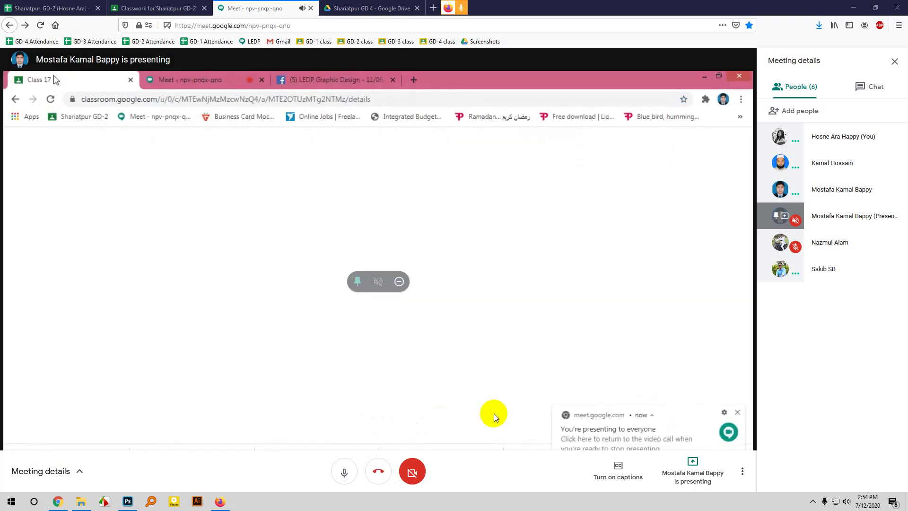
pyautogui.click(494, 413)
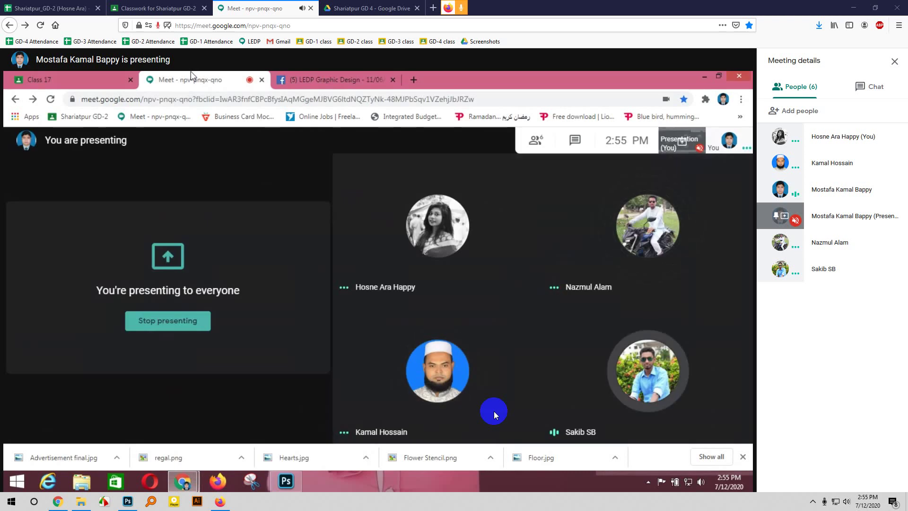
# - Open the meeting chat, draft 'kotha boilen na. mark mainas', then delete it unsent
pyautogui.click(874, 85)
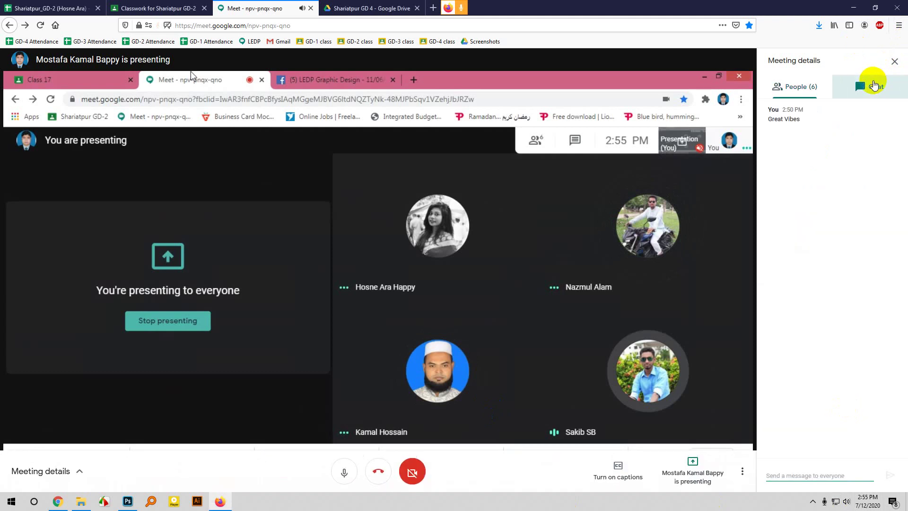
pyautogui.click(815, 471)
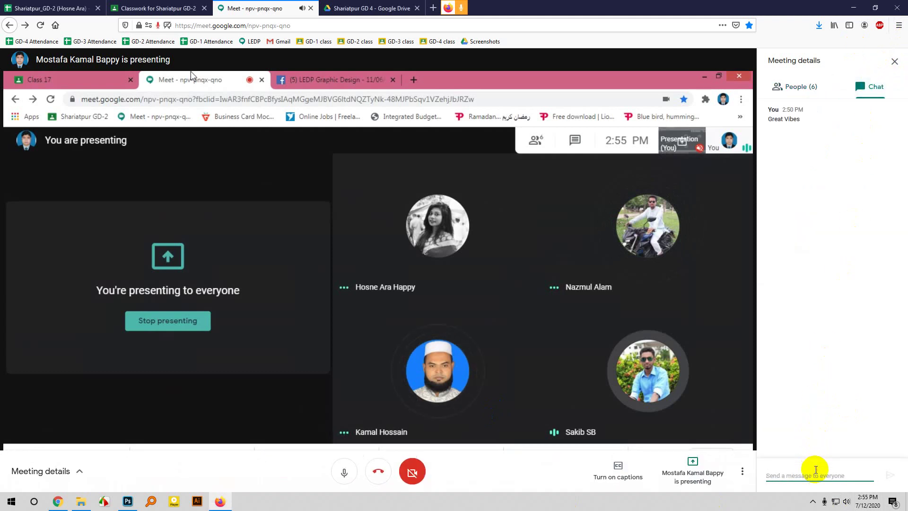
pyautogui.write('kotha')
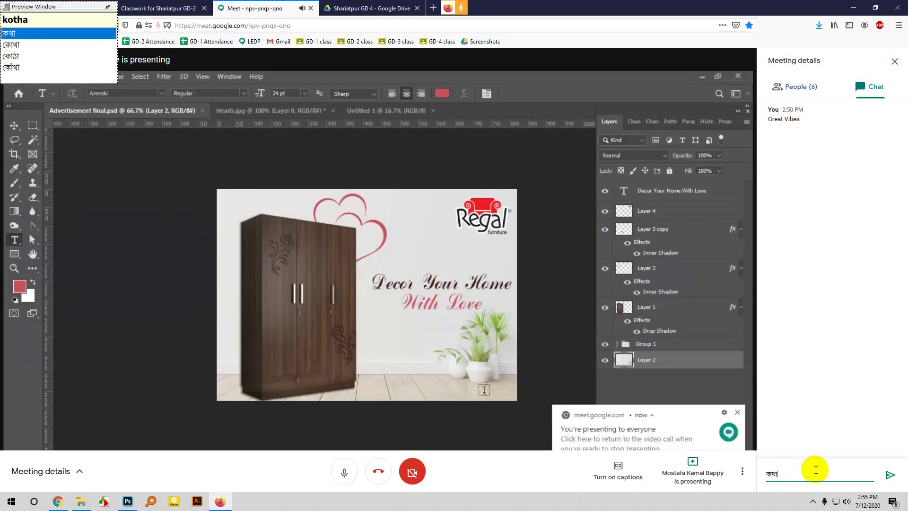
pyautogui.write(' boilen na')
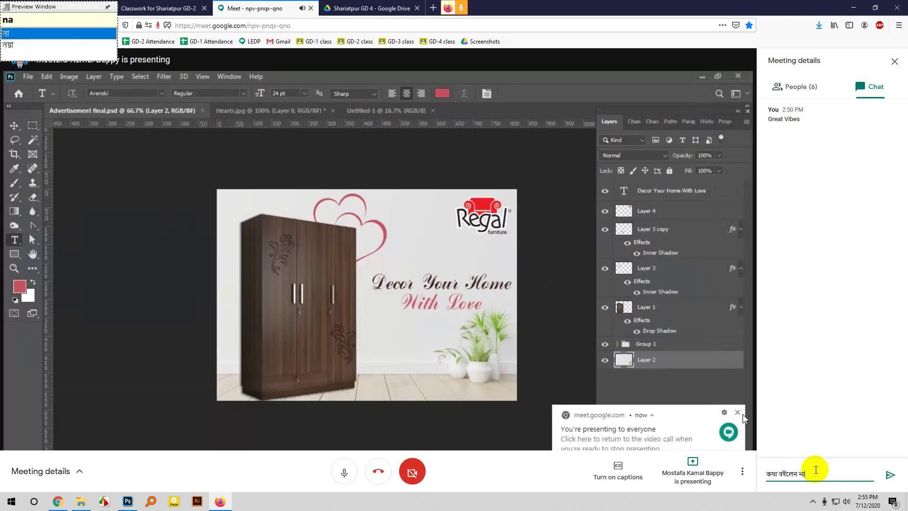
pyautogui.write('. ma')
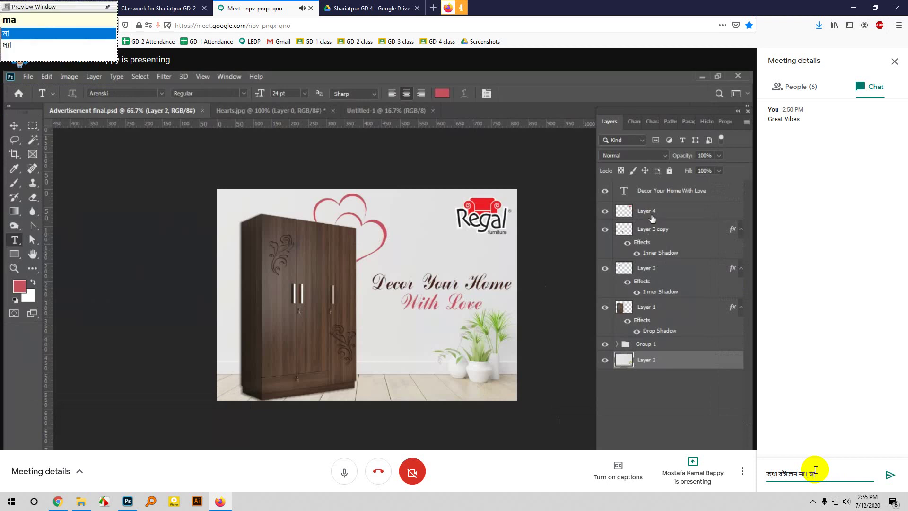
pyautogui.write('rk mainas')
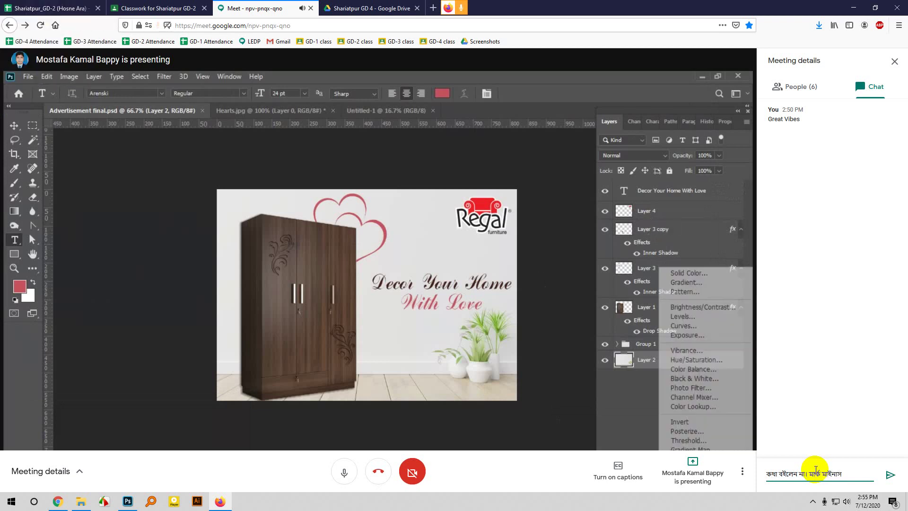
pyautogui.hotkey('ctrl', 'a')
pyautogui.press('BackSpace')
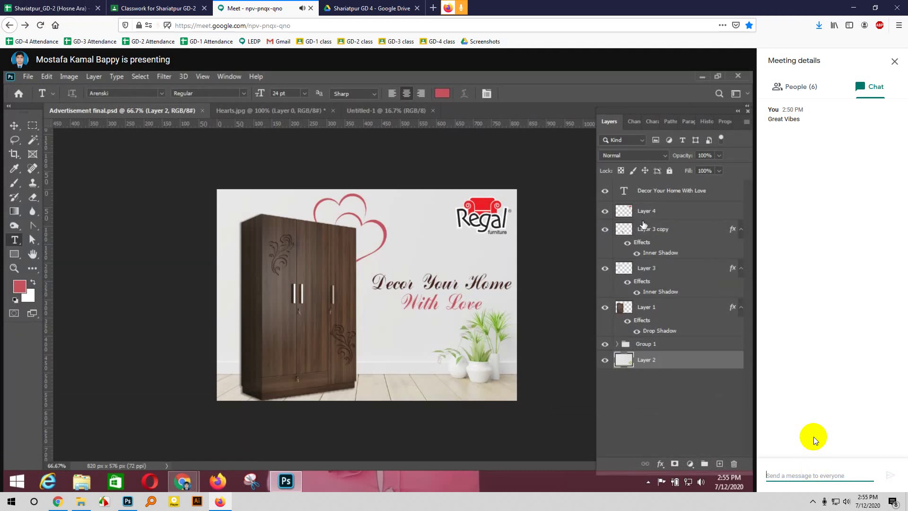
pyautogui.moveTo(383, 284)
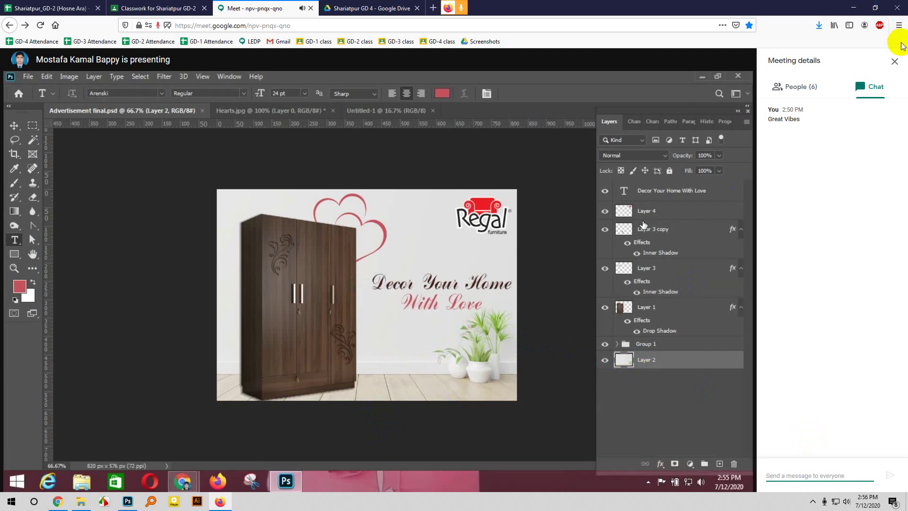
# - Switch the Meeting details panel from Chat to the People participant list
pyautogui.click(810, 85)
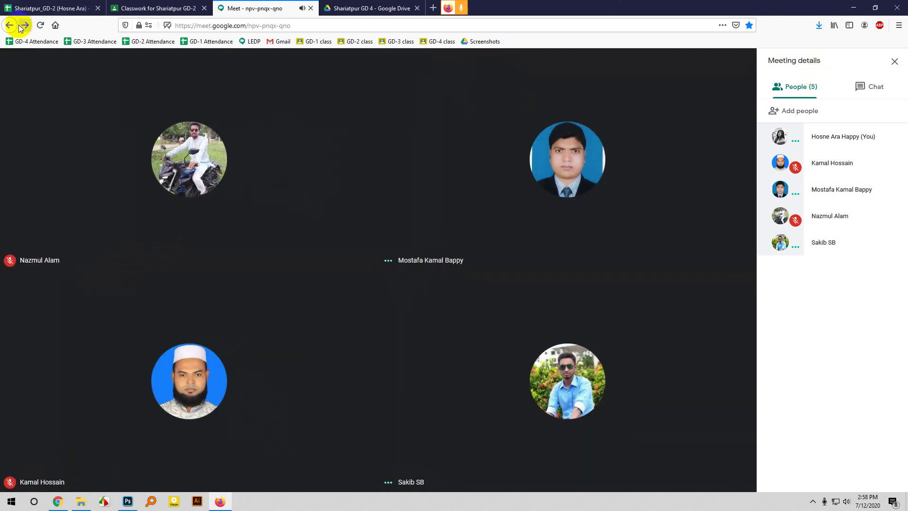
# - From Classwork, open Class 17's student work: 1 turned in, 17 assigned
pyautogui.click(142, 8)
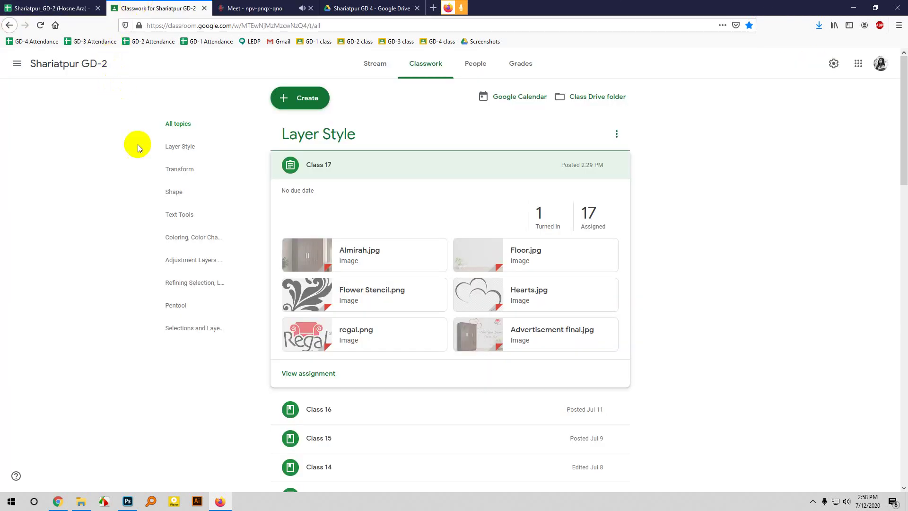
pyautogui.scroll(-3, 473, 331)
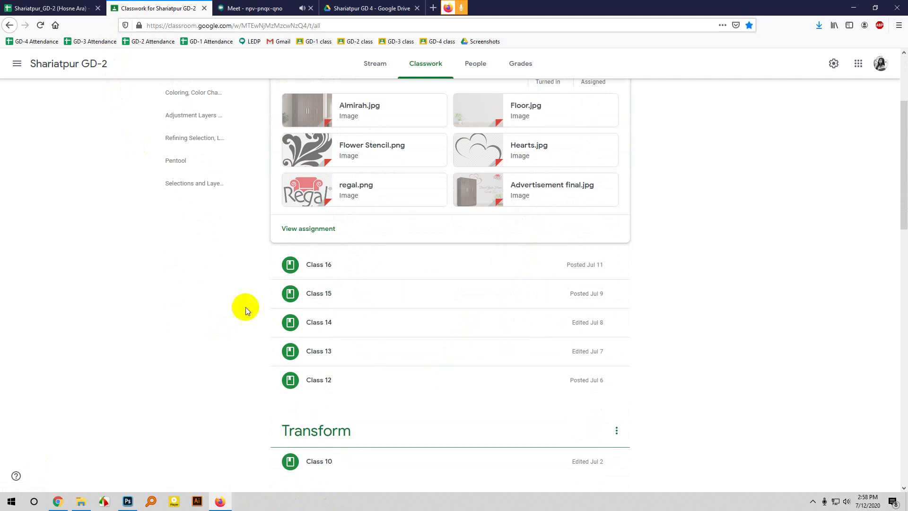
pyautogui.scroll(3, 246, 305)
pyautogui.click(315, 372)
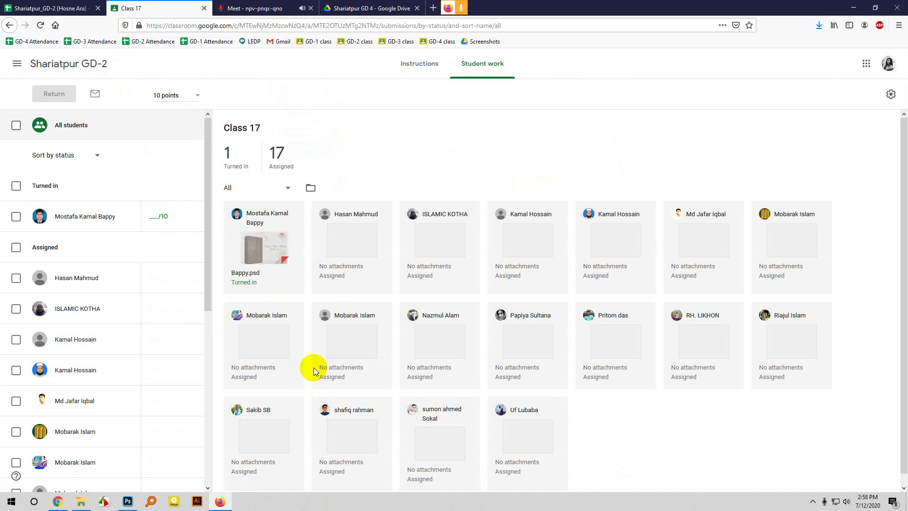
# - Preview the turned-in Bappy.psd and send it to open with Adobe Photoshop 2020
pyautogui.click(272, 243)
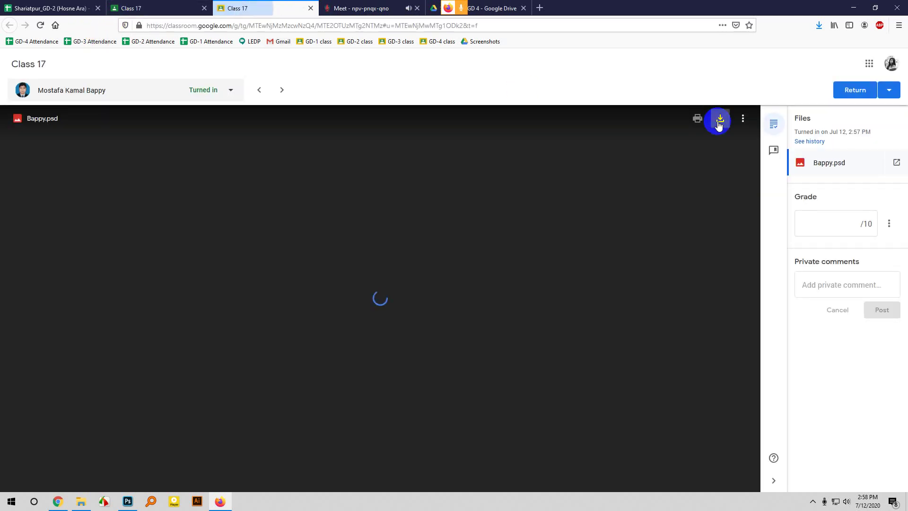
pyautogui.click(719, 118)
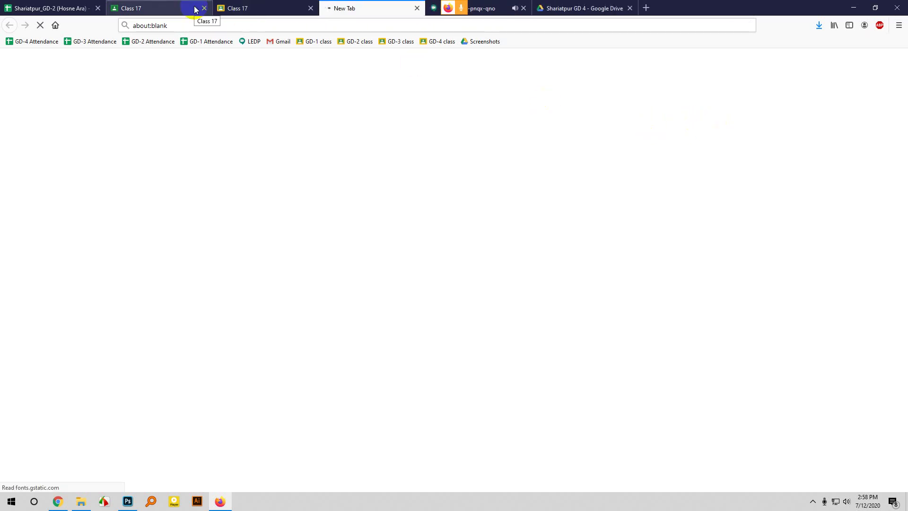
pyautogui.click(288, 5)
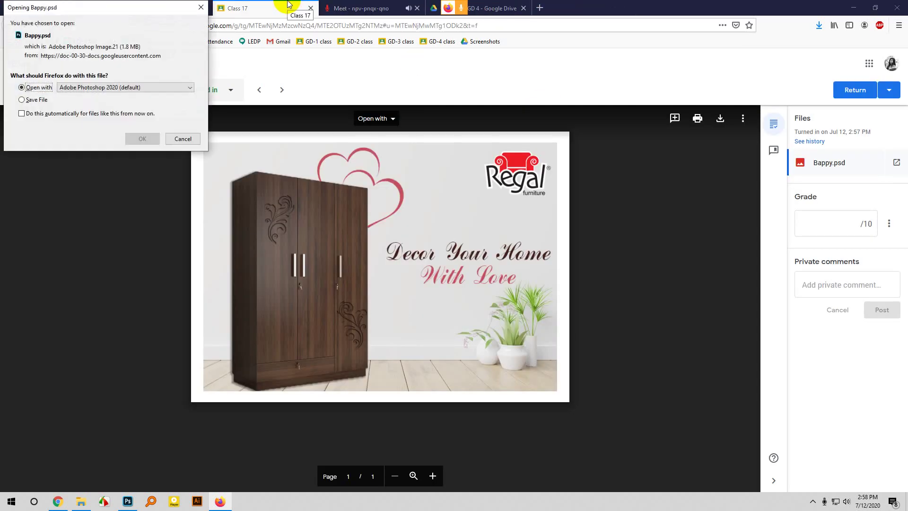
pyautogui.click(352, 8)
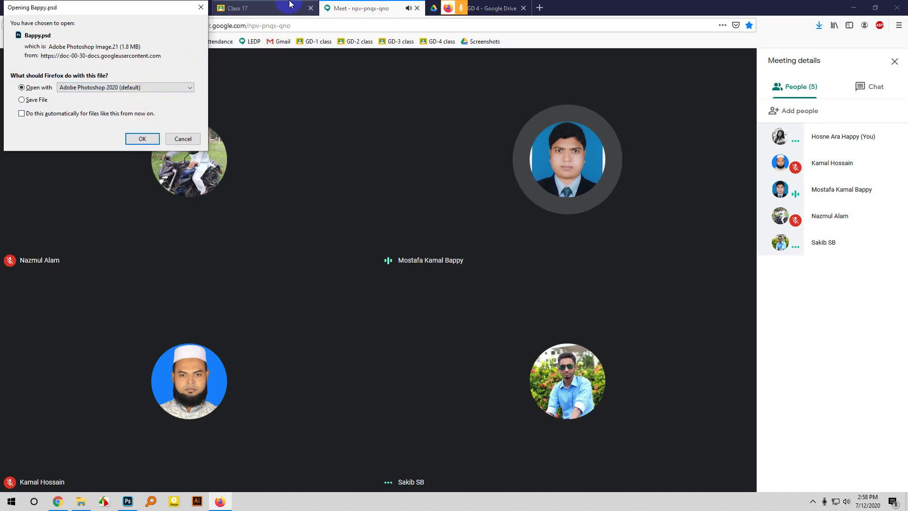
pyautogui.click(267, 7)
pyautogui.click(203, 144)
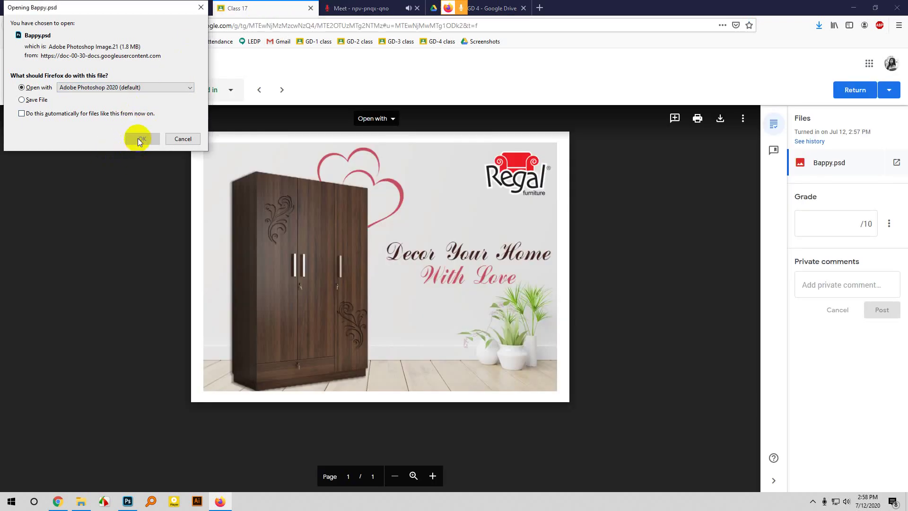
pyautogui.click(201, 6)
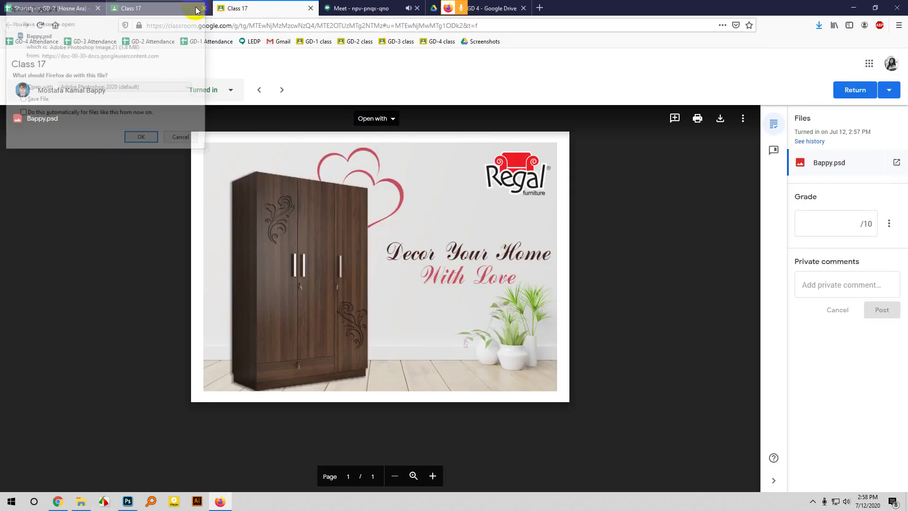
pyautogui.click(720, 118)
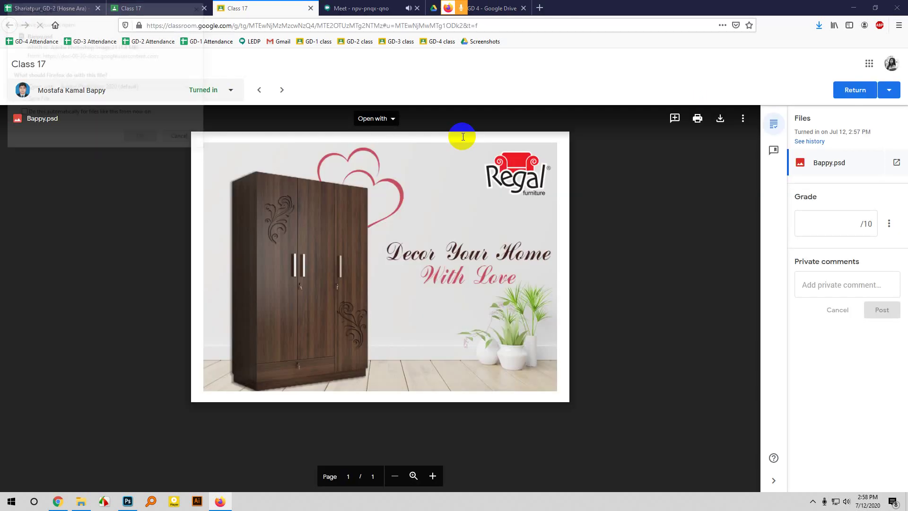
# - Open Bappy.psd in Photoshop, cancelling the missing Arenski Regular font prompt
pyautogui.click(146, 141)
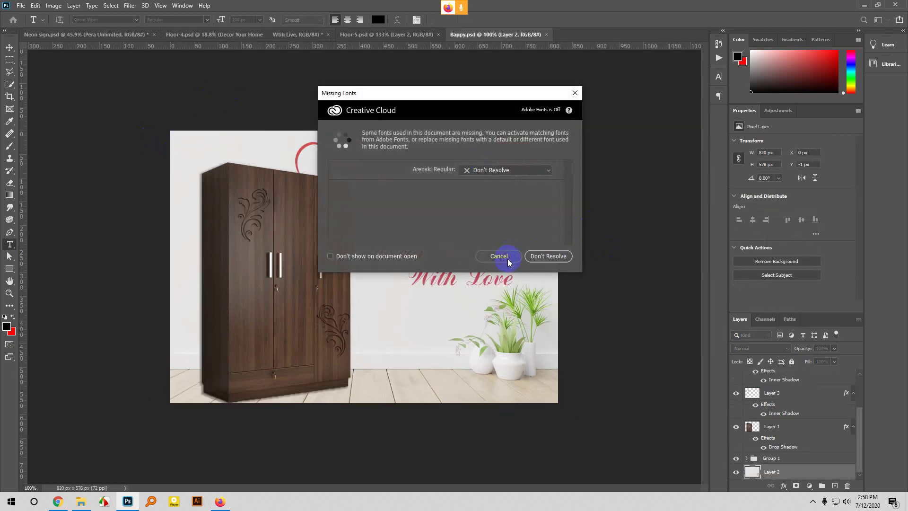
pyautogui.click(508, 259)
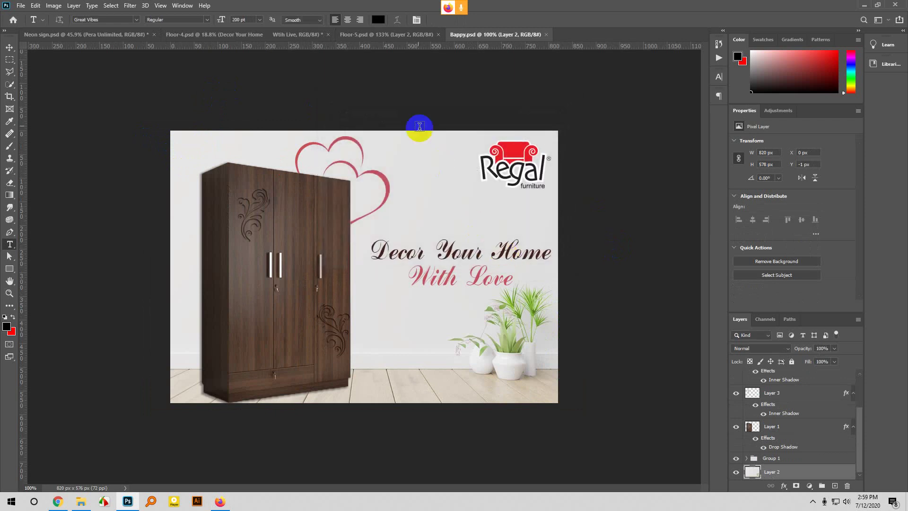
pyautogui.click(414, 35)
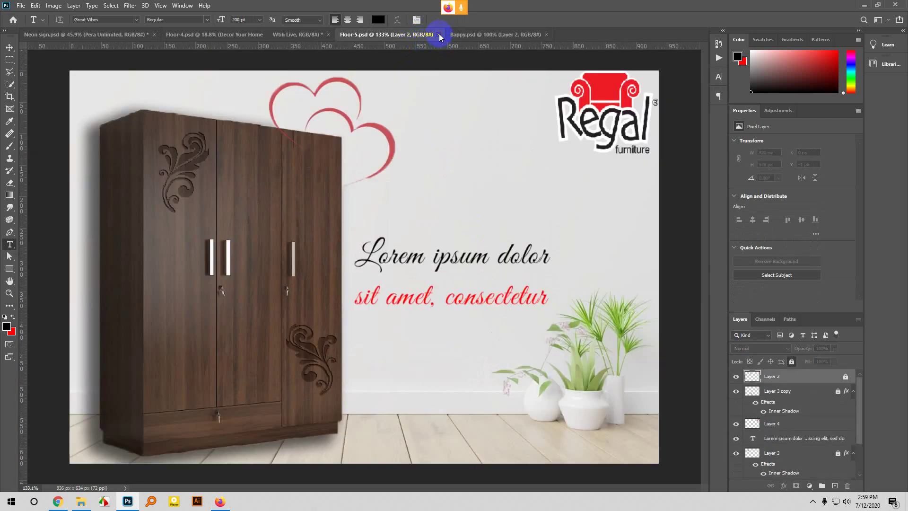
# - Close Floor-5.psd, glance at Neon sign.psd, then return to Bappy.psd
pyautogui.click(440, 35)
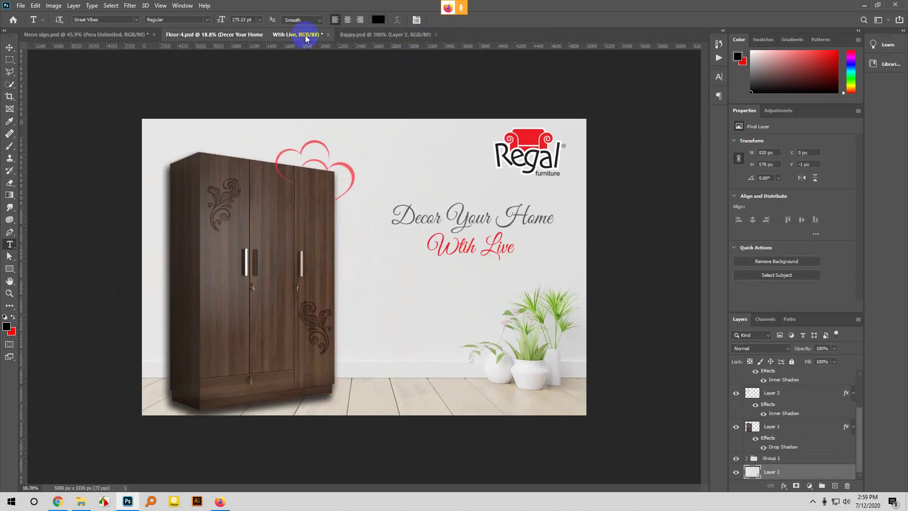
pyautogui.click(47, 35)
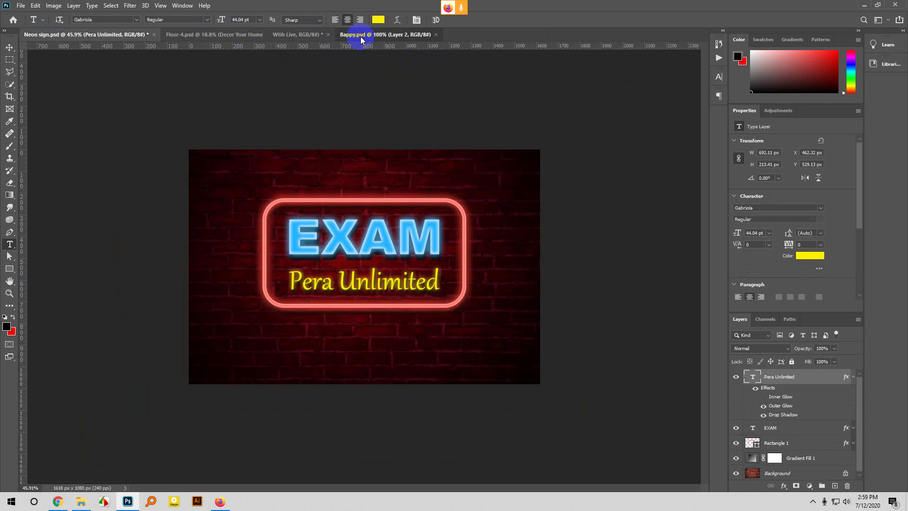
pyautogui.click(362, 36)
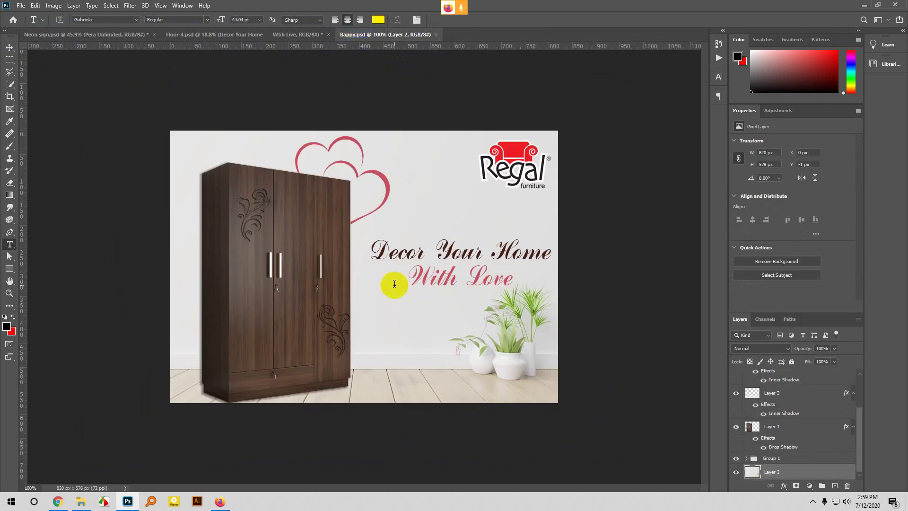
# - Zoom in and out across the Regal wardrobe ad in Bappy.psd with the Move tool selected
pyautogui.scroll(2, 452, 250)
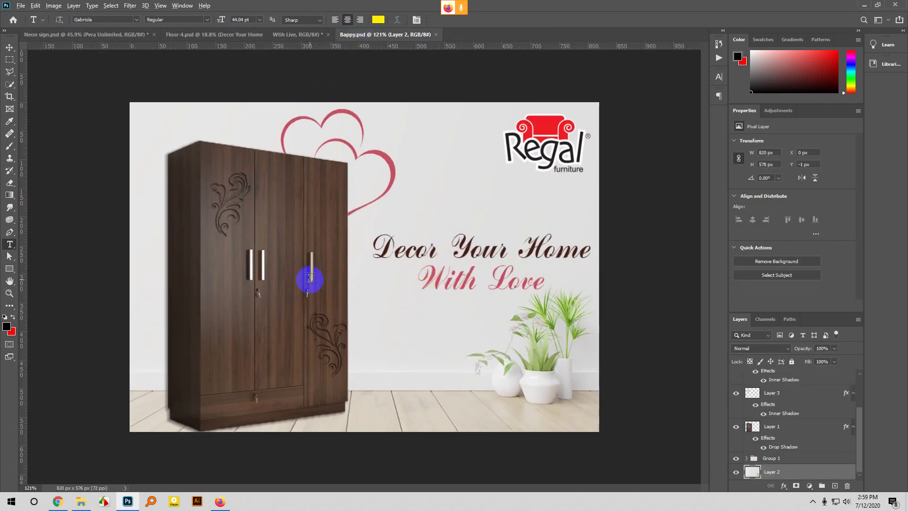
pyautogui.scroll(1, 310, 278)
pyautogui.scroll(1, 173, 219)
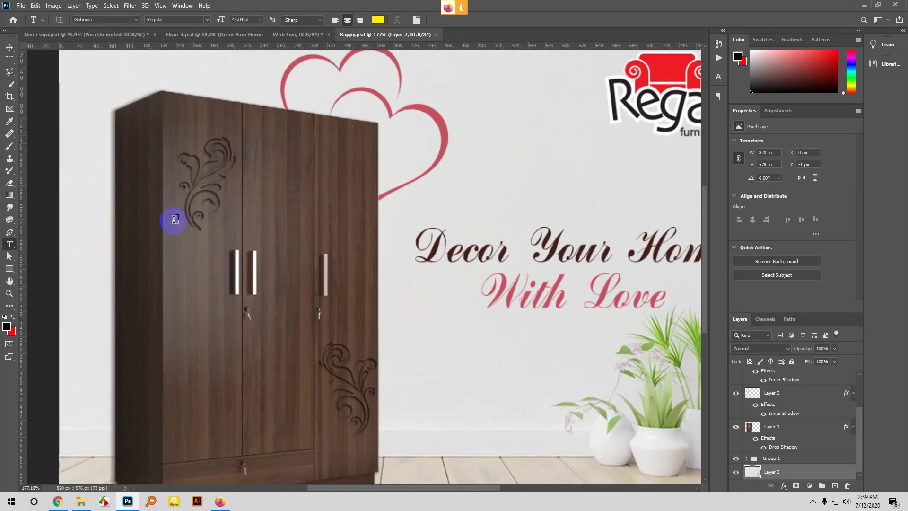
pyautogui.click(9, 48)
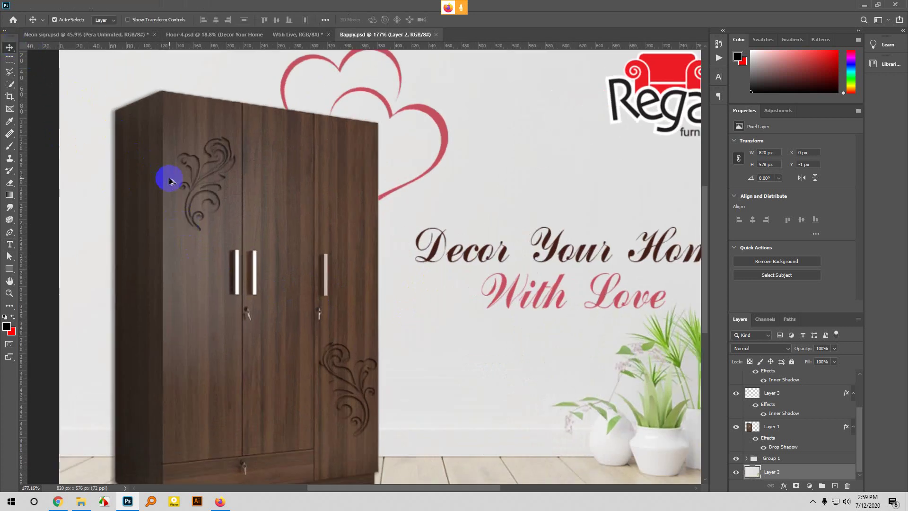
pyautogui.scroll(-2, 169, 181)
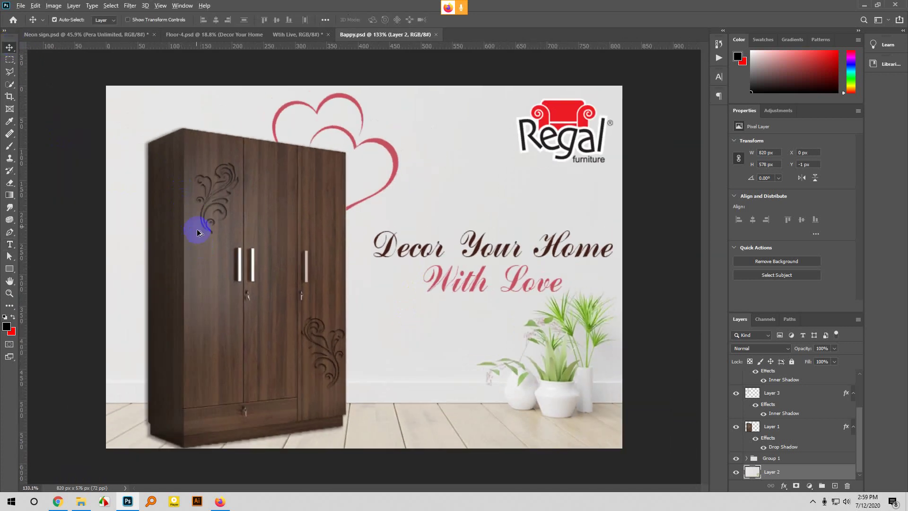
pyautogui.scroll(1, 196, 229)
pyautogui.scroll(1, 186, 196)
pyautogui.scroll(-2, 188, 186)
pyautogui.scroll(-2, 223, 202)
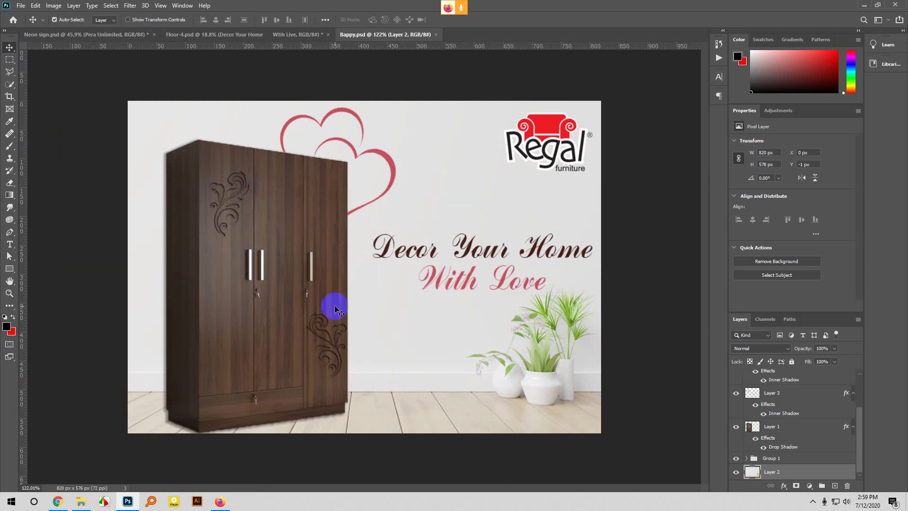
pyautogui.keyDown('alt'); pyautogui.scroll(1, 322, 369); pyautogui.keyUp('alt')
pyautogui.keyDown('alt'); pyautogui.scroll(2, 322, 368); pyautogui.keyUp('alt')
pyautogui.keyDown('alt'); pyautogui.scroll(2, 322, 368); pyautogui.keyUp('alt')
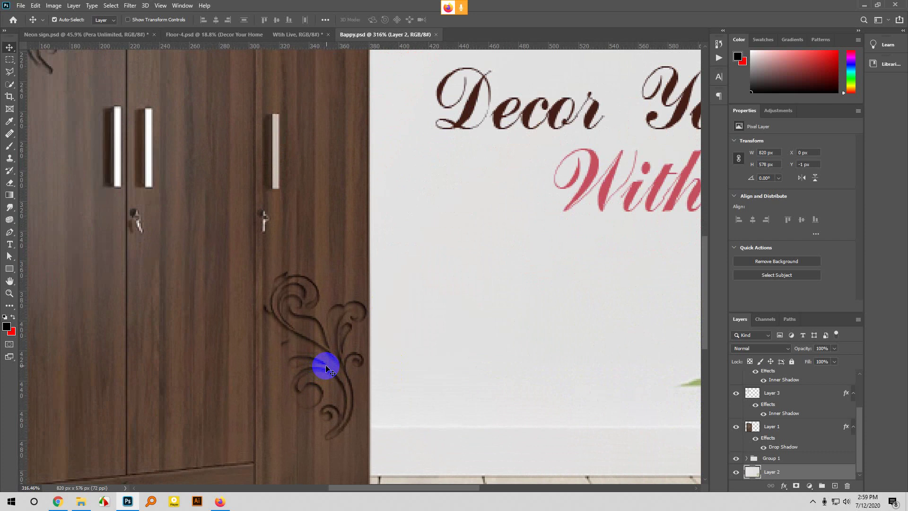
pyautogui.scroll(-2, 322, 368)
pyautogui.scroll(-3, 329, 359)
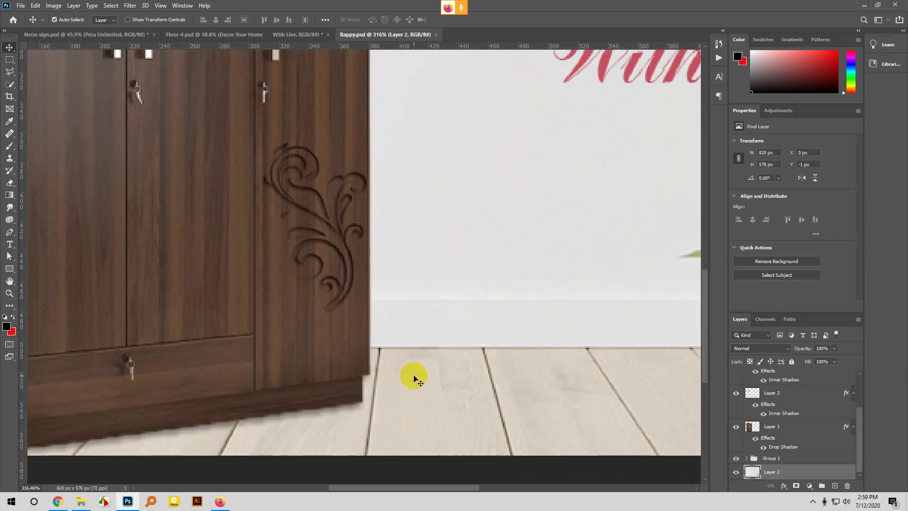
pyautogui.keyDown('alt'); pyautogui.scroll(-2, 442, 391); pyautogui.keyUp('alt')
pyautogui.keyDown('alt'); pyautogui.scroll(-2, 444, 397); pyautogui.keyUp('alt')
pyautogui.press('ctrl')
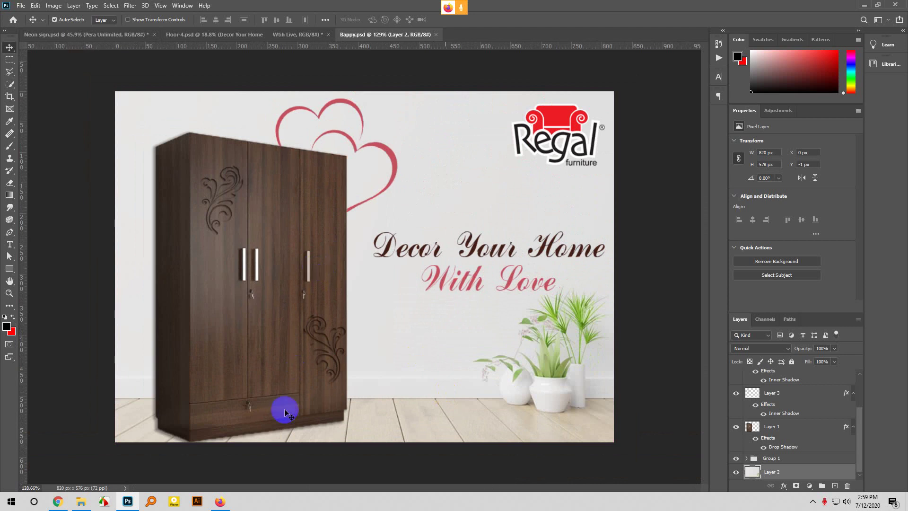
pyautogui.keyDown('alt'); pyautogui.scroll(1, 212, 227); pyautogui.keyUp('alt')
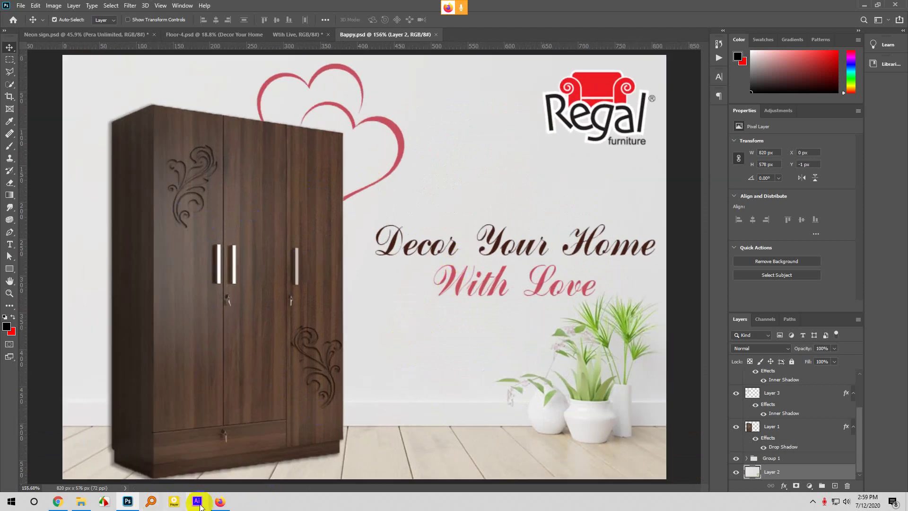
# - Switch back to Firefox's Bappy.psd grading page in Classroom
pyautogui.click(227, 505)
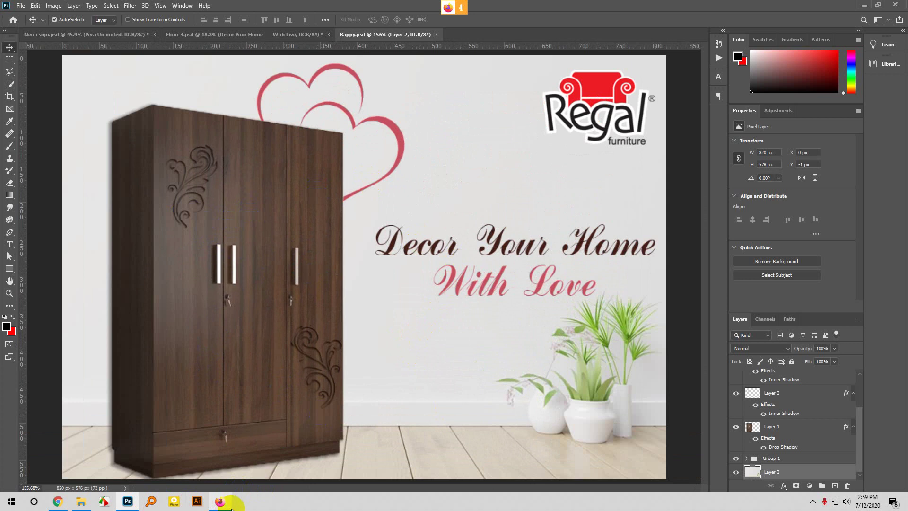
pyautogui.click(225, 499)
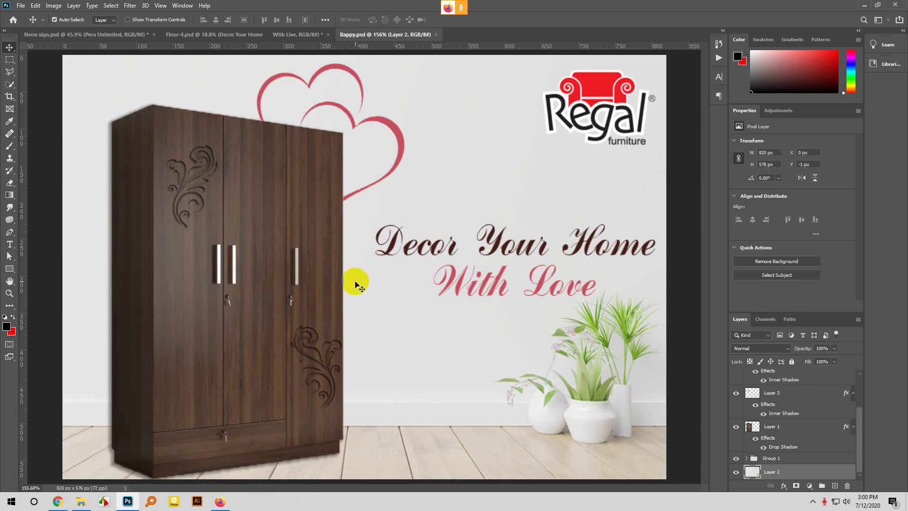
pyautogui.scroll(-2, 290, 454)
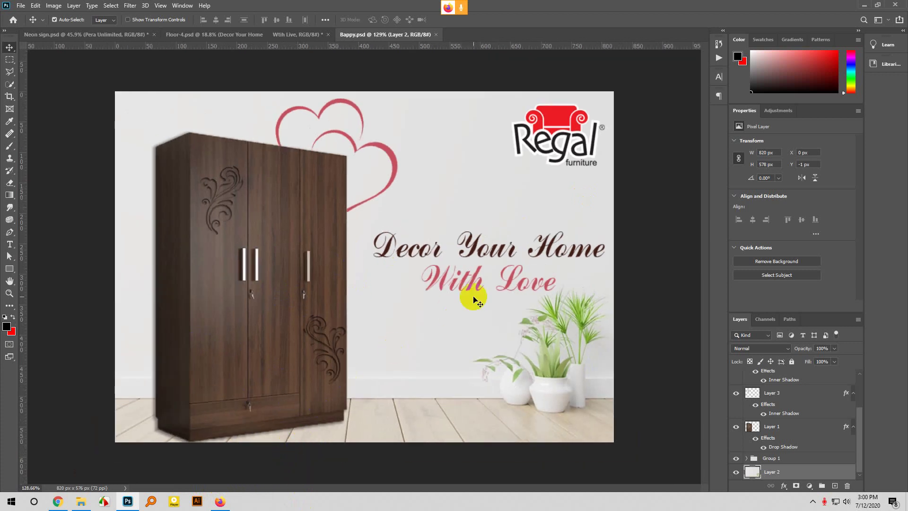
pyautogui.click(220, 501)
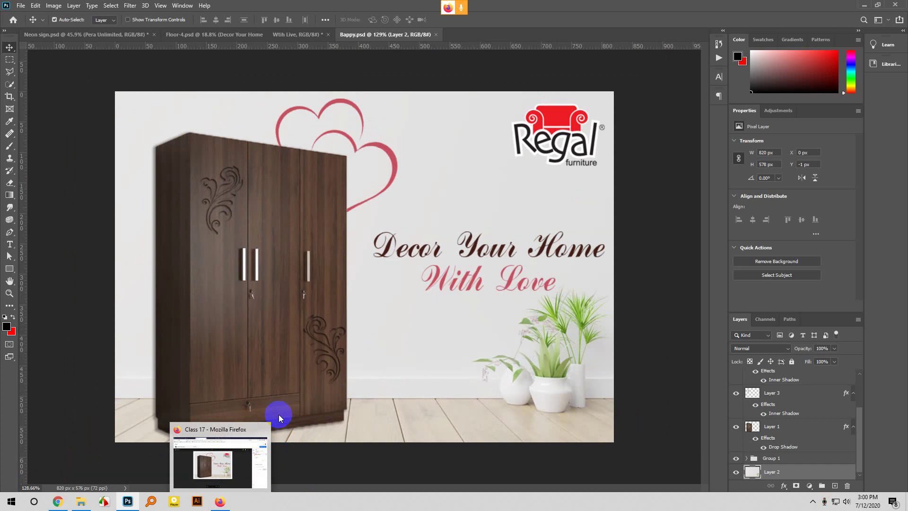
pyautogui.click(220, 462)
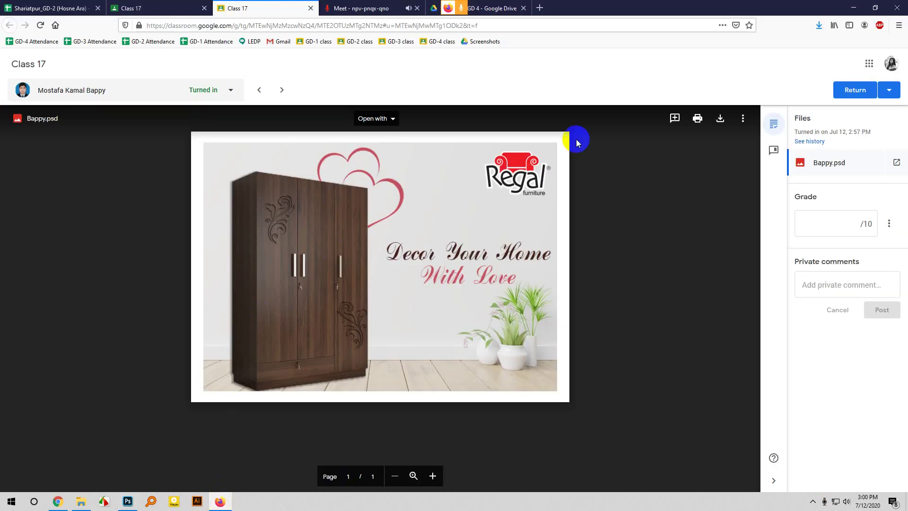
# - Enter a grade of 9/10 for Bappy.psd and confirm returning it to the student
pyautogui.click(834, 221)
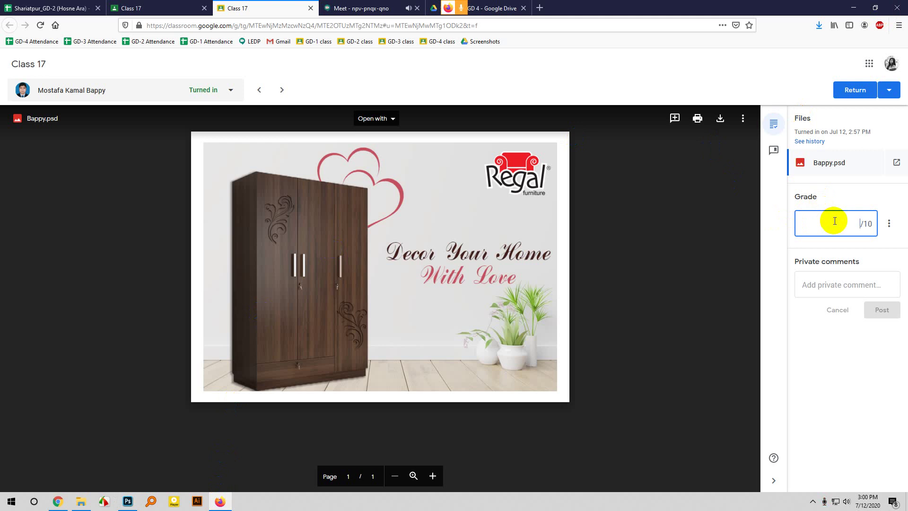
pyautogui.write('8')
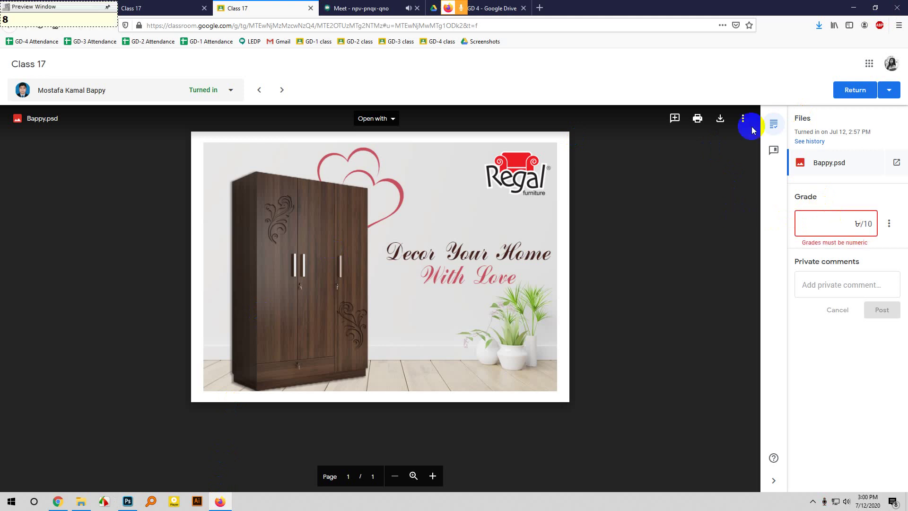
pyautogui.press('BackSpace')
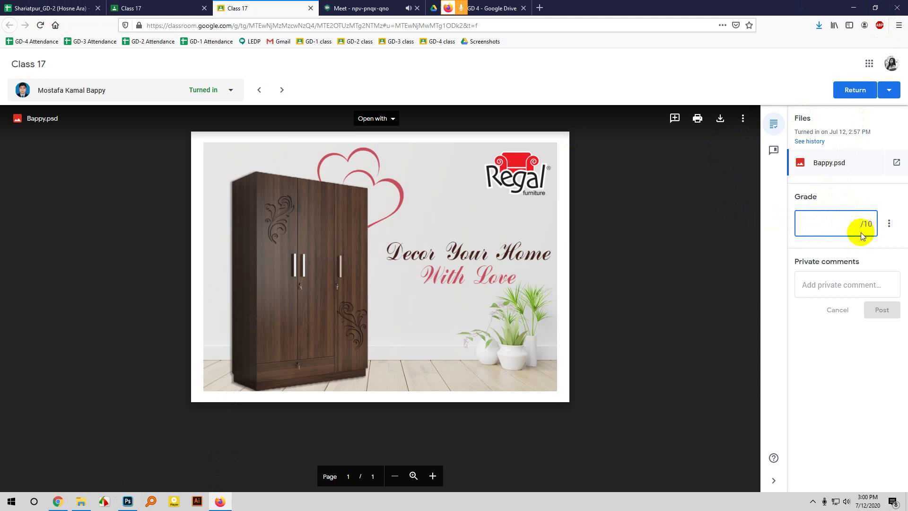
pyautogui.write('9')
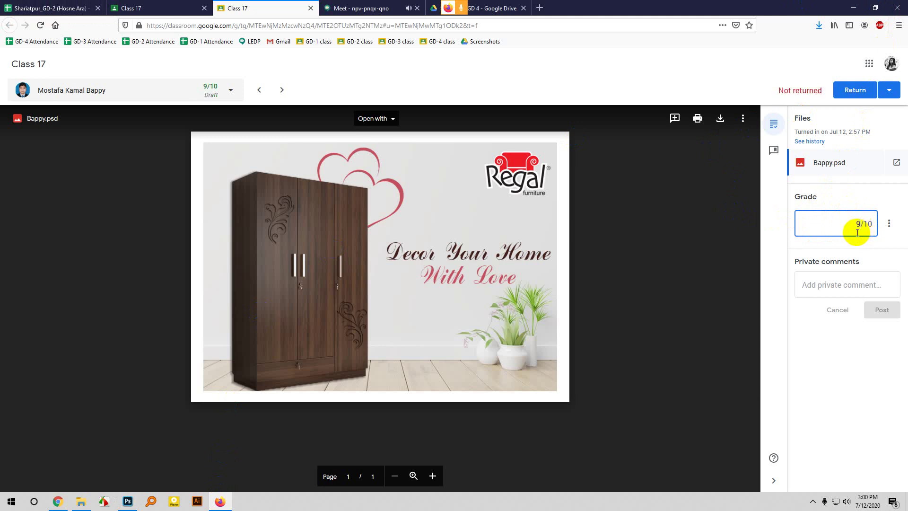
pyautogui.click(858, 90)
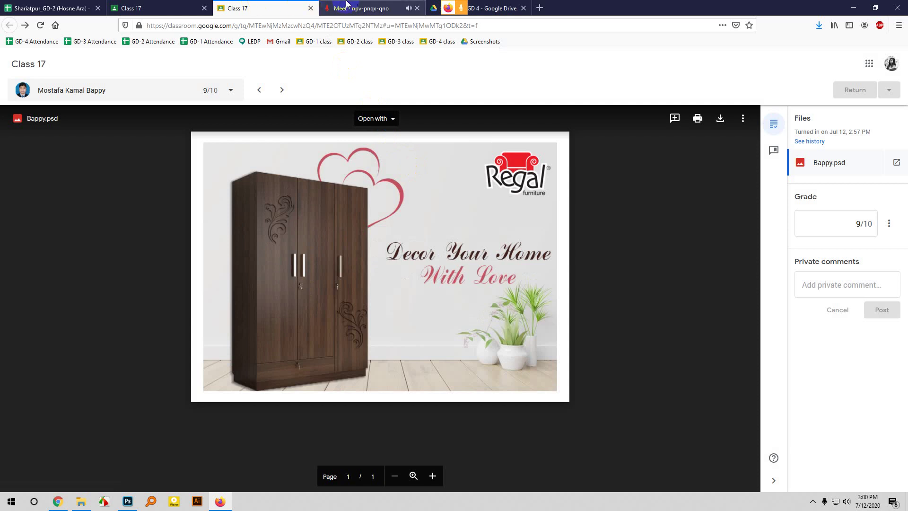
pyautogui.click(347, 5)
pyautogui.click(283, 8)
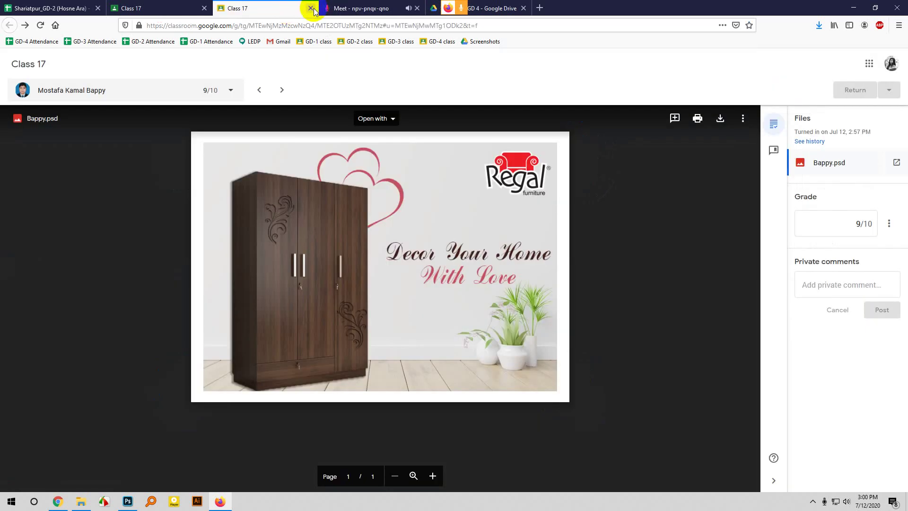
# - Close the submission, reload Class 17's student work to show 1 graded, then go to Meet
pyautogui.click(310, 8)
pyautogui.click(151, 8)
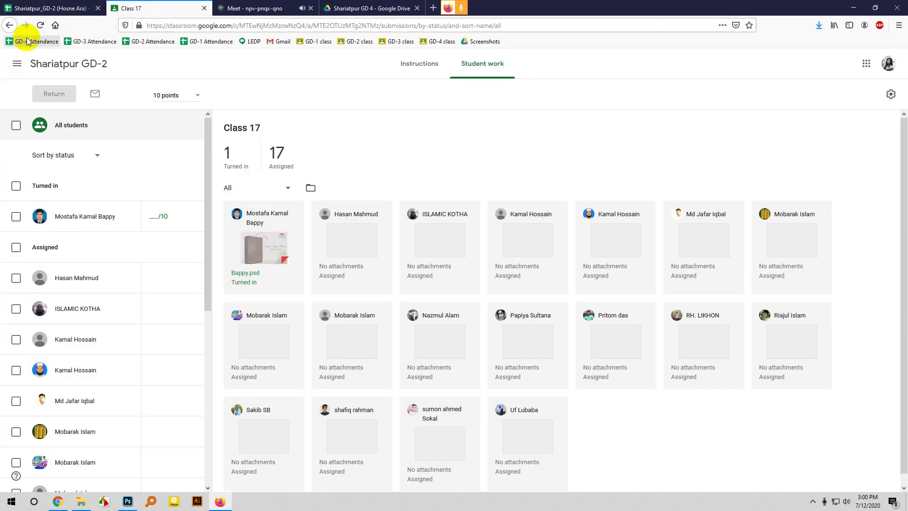
pyautogui.click(40, 25)
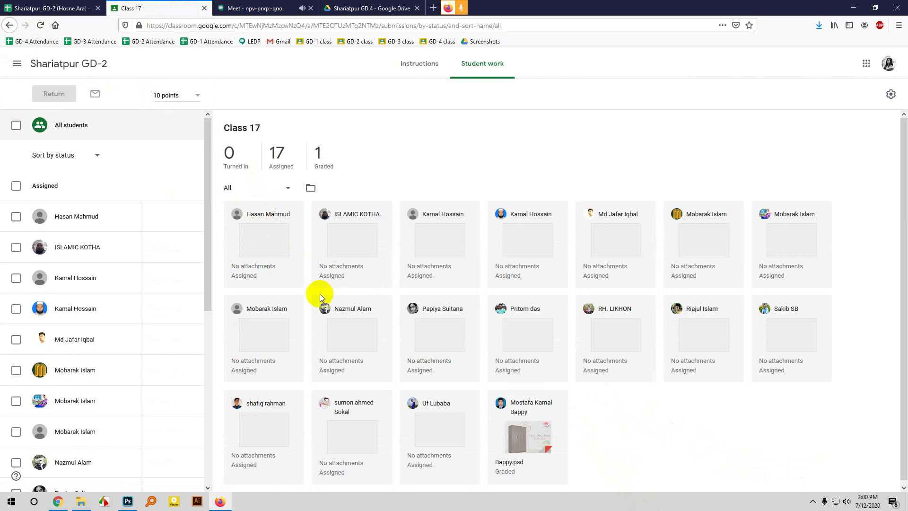
pyautogui.click(271, 9)
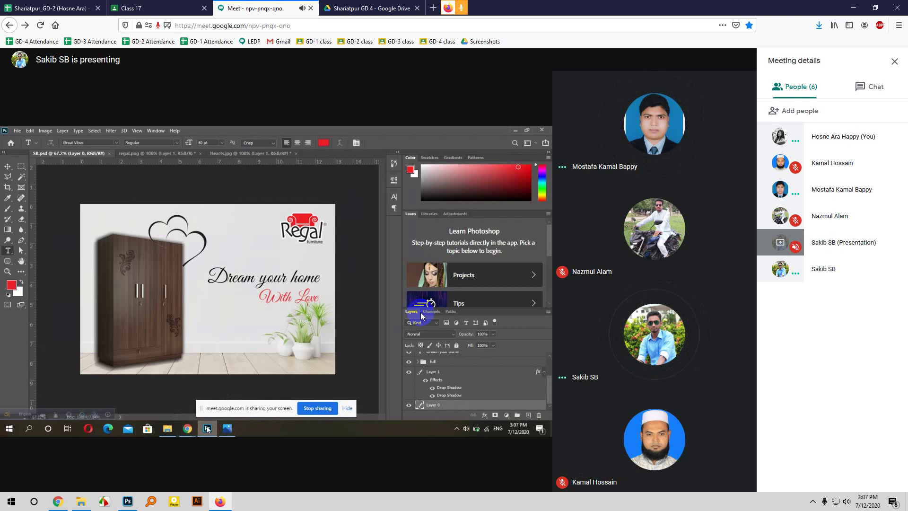
pyautogui.moveTo(251, 284)
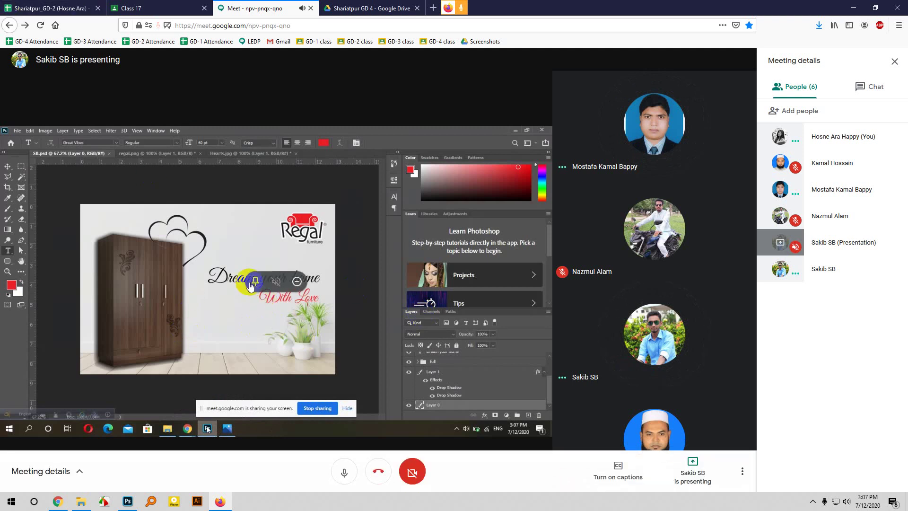
# - Pin the student's shared Photoshop screen to fill the Meet view
pyautogui.click(254, 282)
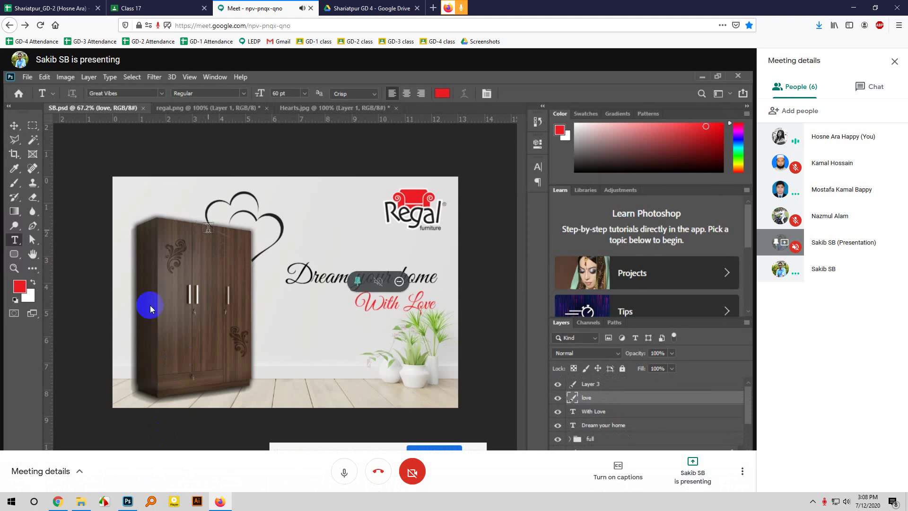
# - In Photoshop, flip between the Floor-4.psd and Bappy.psd ads, then return to Meet
pyautogui.click(128, 502)
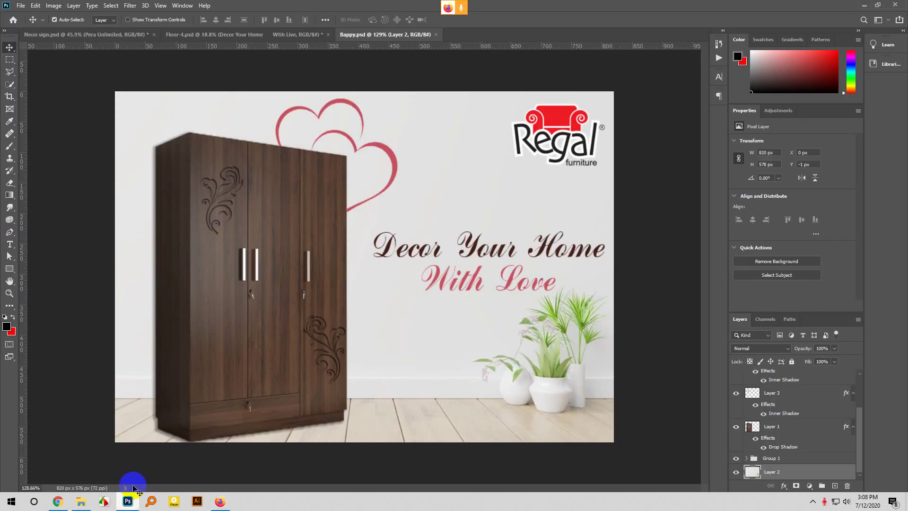
pyautogui.click(181, 35)
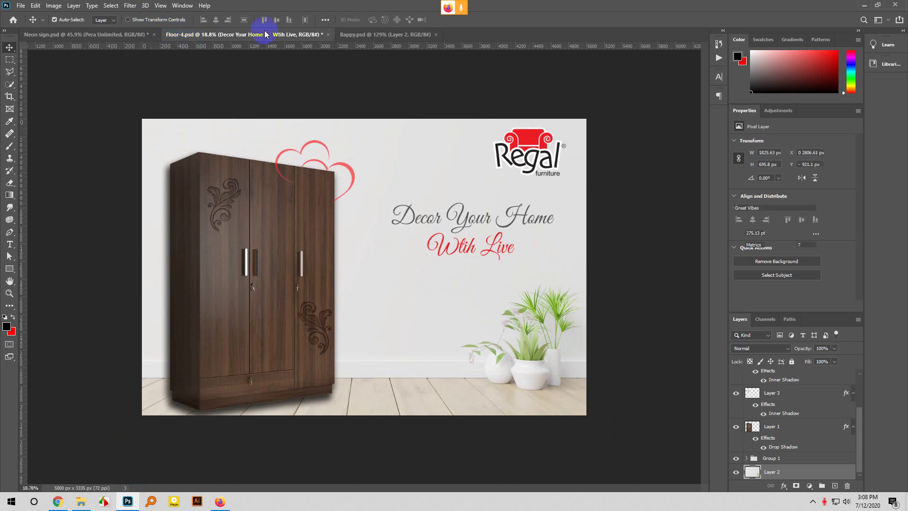
pyautogui.click(402, 36)
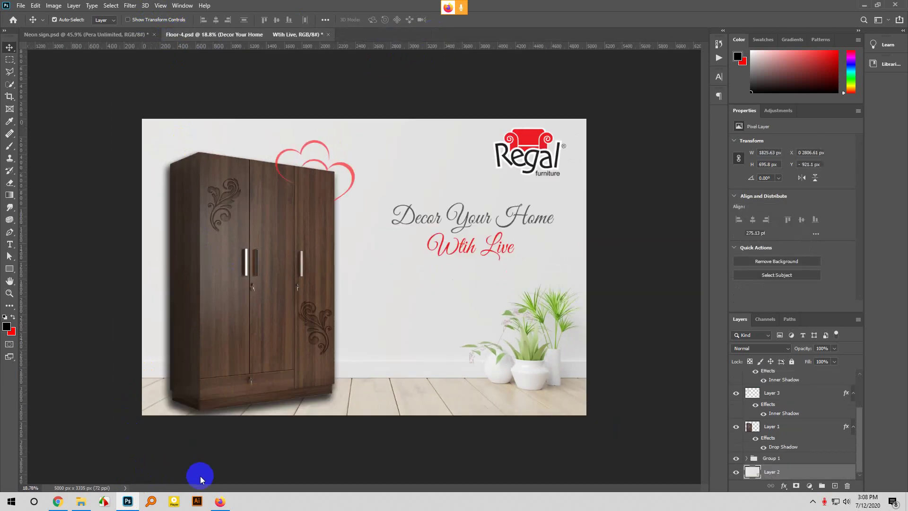
pyautogui.click(226, 504)
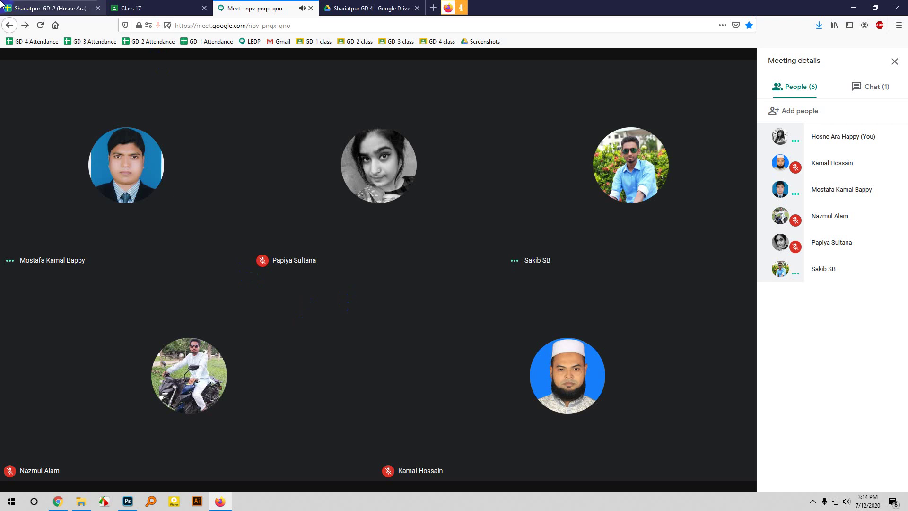
# - Switch to the Class 17 Classroom tab and open a new tab loading Classroom
pyautogui.click(142, 8)
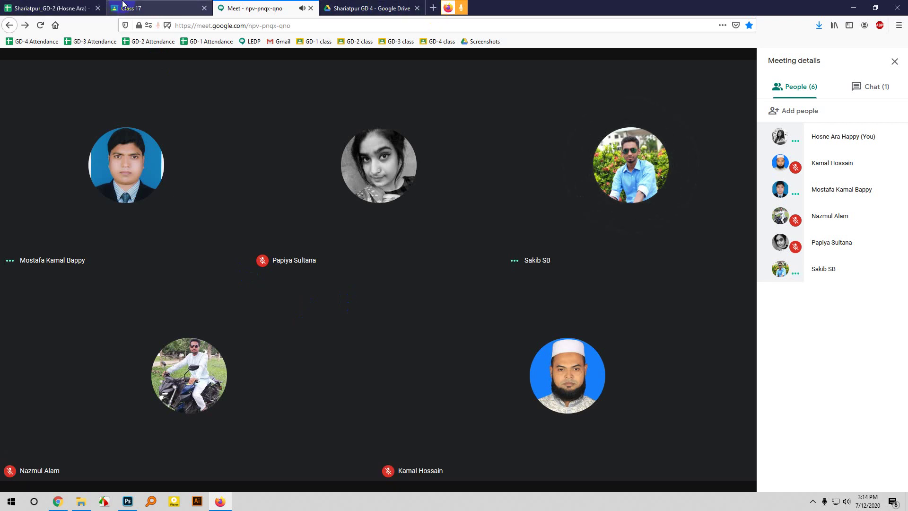
pyautogui.click(246, 247)
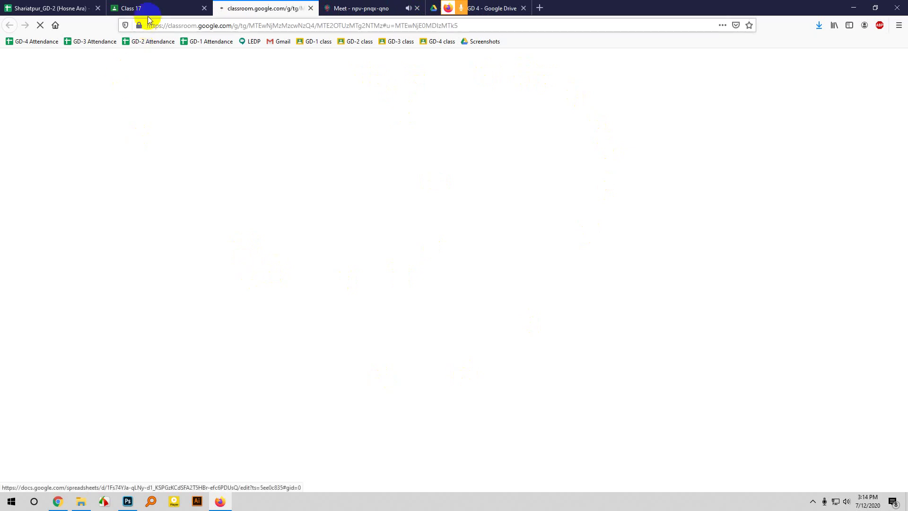
# - Check the student's work and the meeting, then show Class 17's instructions with six image attachments
pyautogui.click(161, 8)
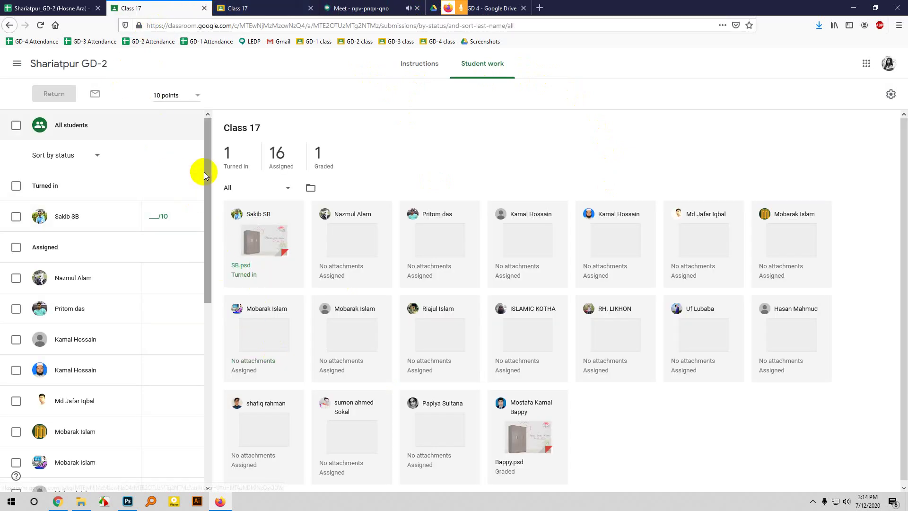
pyautogui.click(257, 8)
pyautogui.click(345, 8)
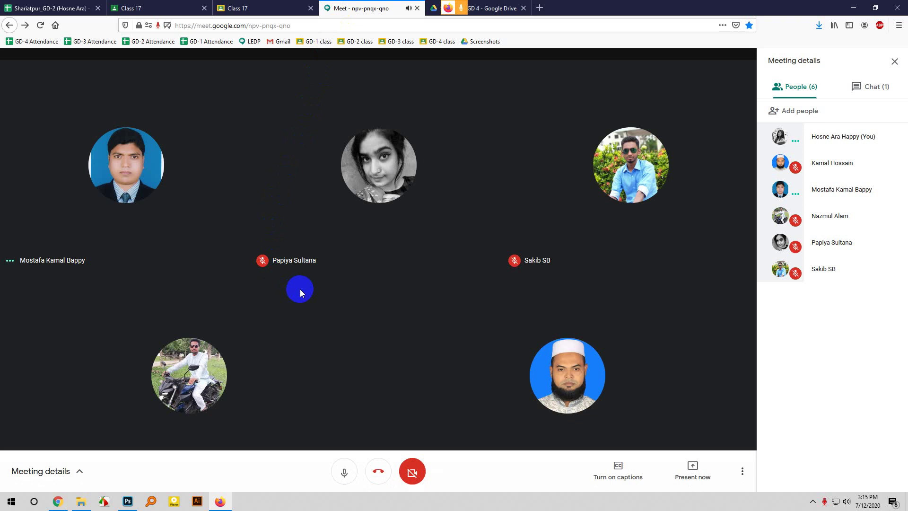
pyautogui.click(137, 8)
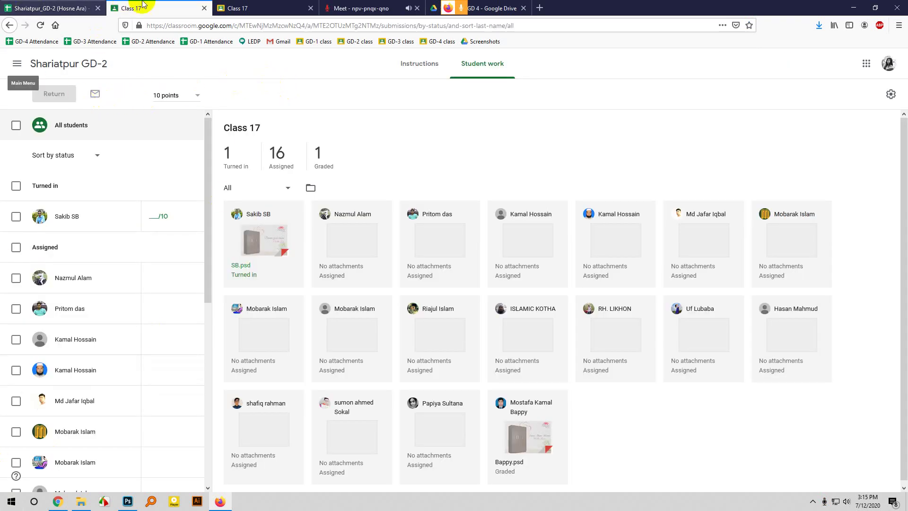
pyautogui.click(418, 64)
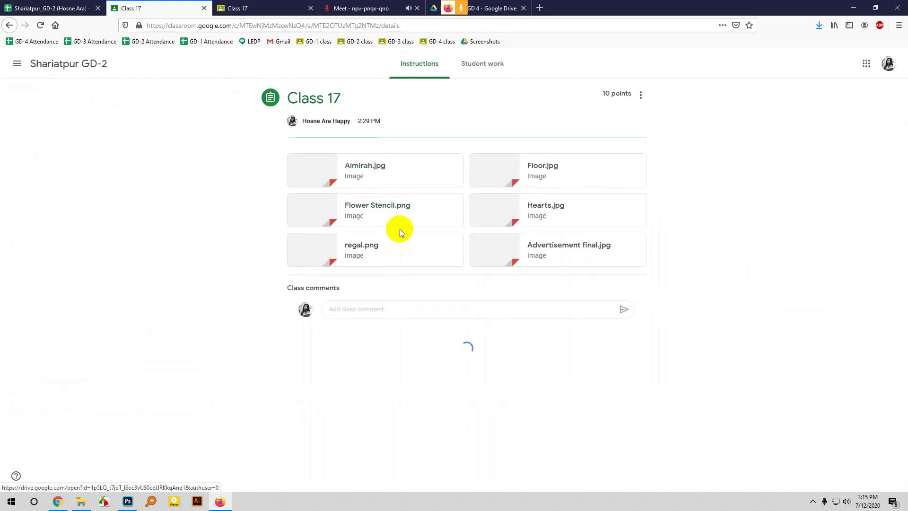
# - Edit the Class 17 assignment and attach Neon sign.jpg and Brick BG.jpg from Google Drive
pyautogui.click(640, 95)
pyautogui.click(630, 117)
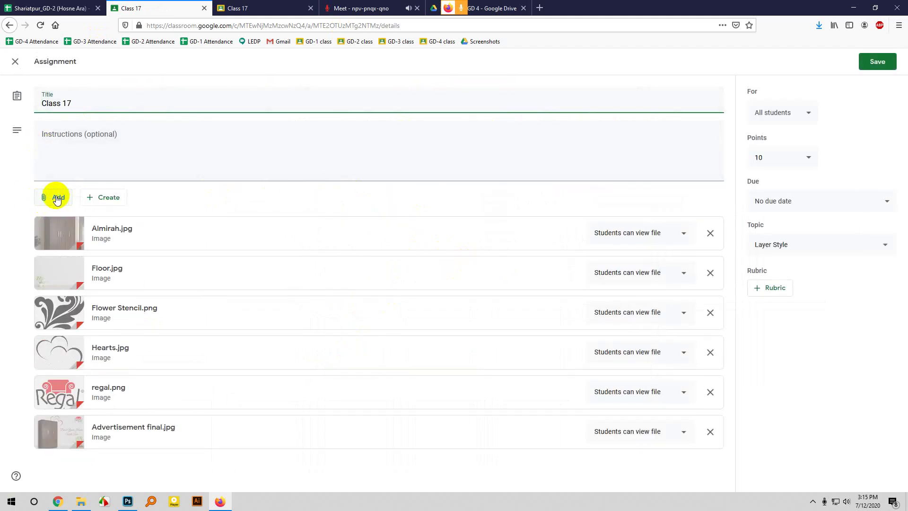
pyautogui.click(56, 199)
pyautogui.click(67, 220)
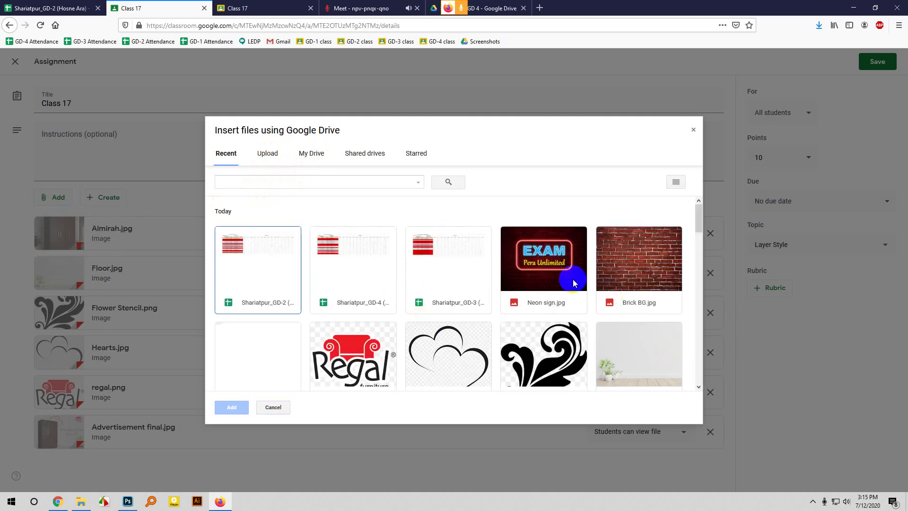
pyautogui.click(544, 276)
pyautogui.click(643, 265)
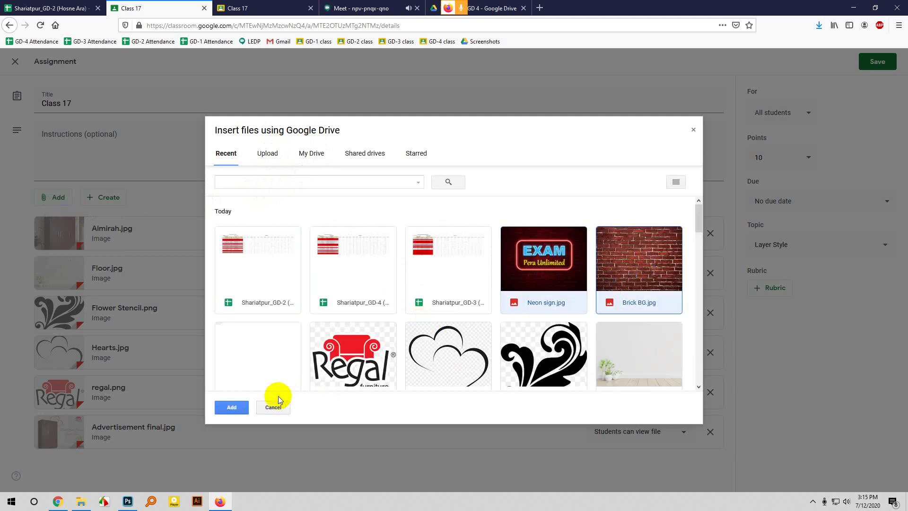
pyautogui.click(232, 407)
# - Attach Fonts Names.txt from Google Drive and save the edited assignment
pyautogui.scroll(-2, 138, 414)
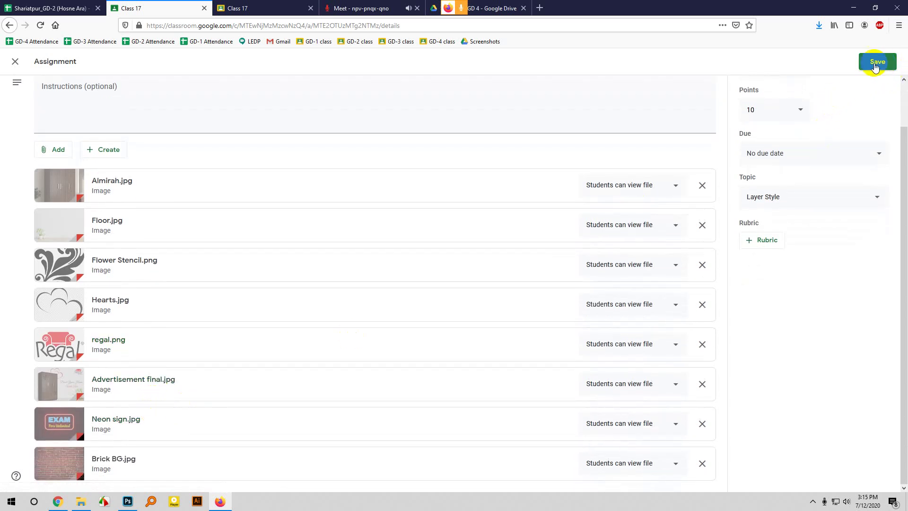
pyautogui.click(57, 150)
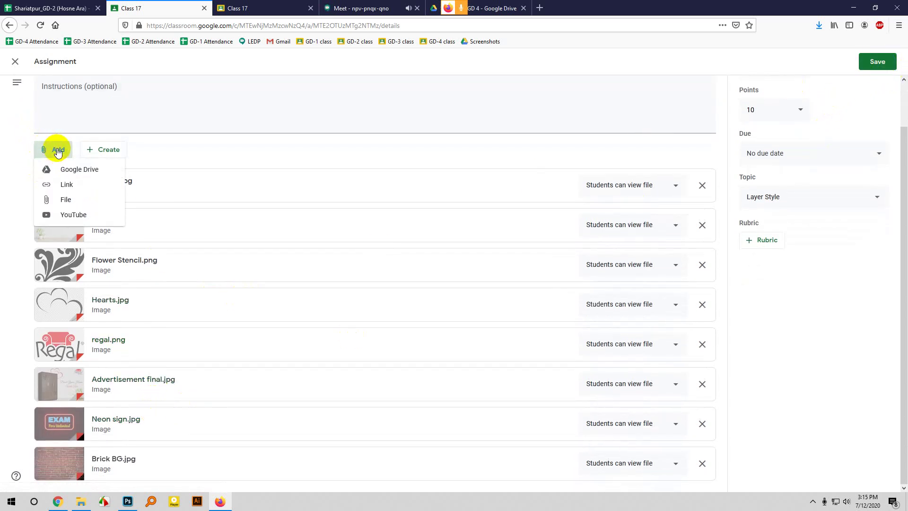
pyautogui.click(58, 170)
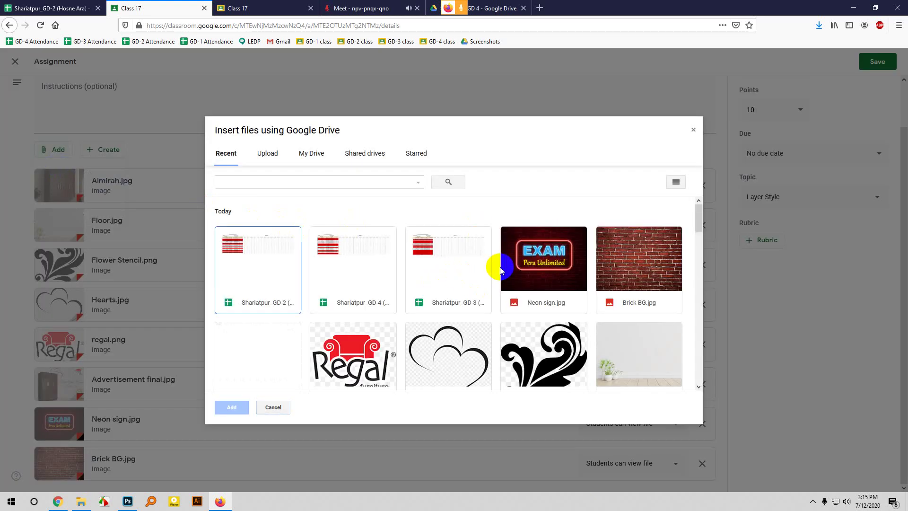
pyautogui.scroll(-1, 502, 270)
pyautogui.scroll(-2, 501, 270)
pyautogui.click(239, 286)
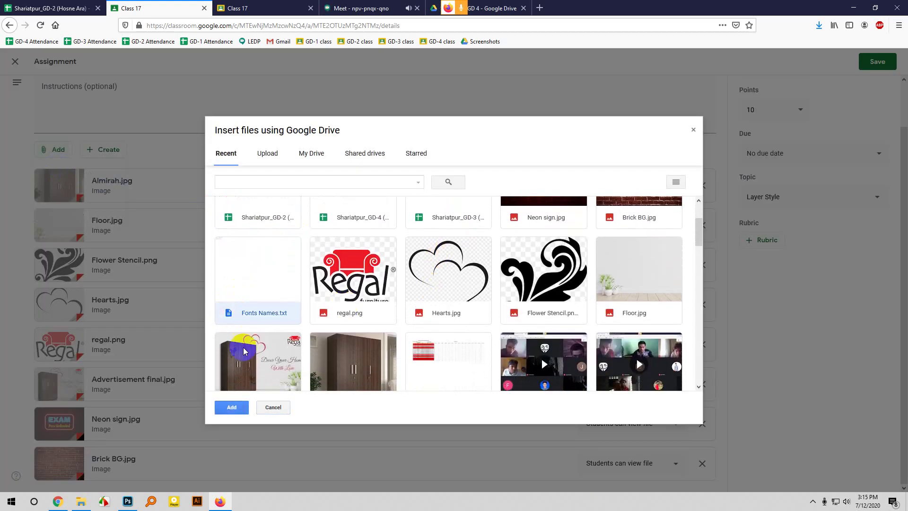
pyautogui.click(241, 408)
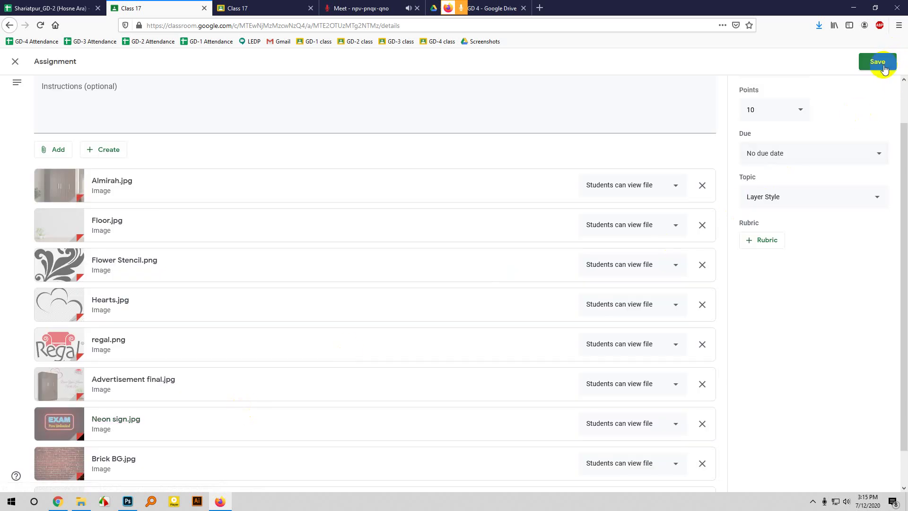
pyautogui.click(859, 68)
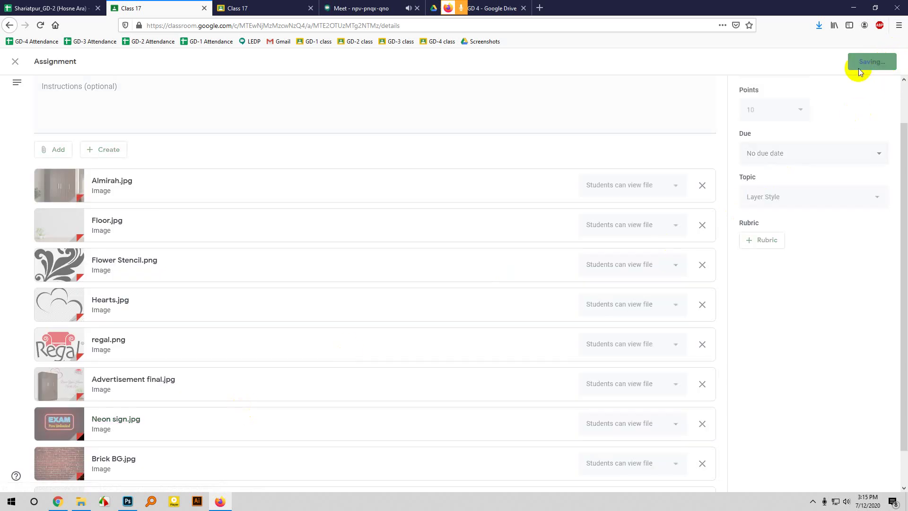
# - Glance at the student's turned-in furniture ad and the meeting, then return to the assignment
pyautogui.click(255, 6)
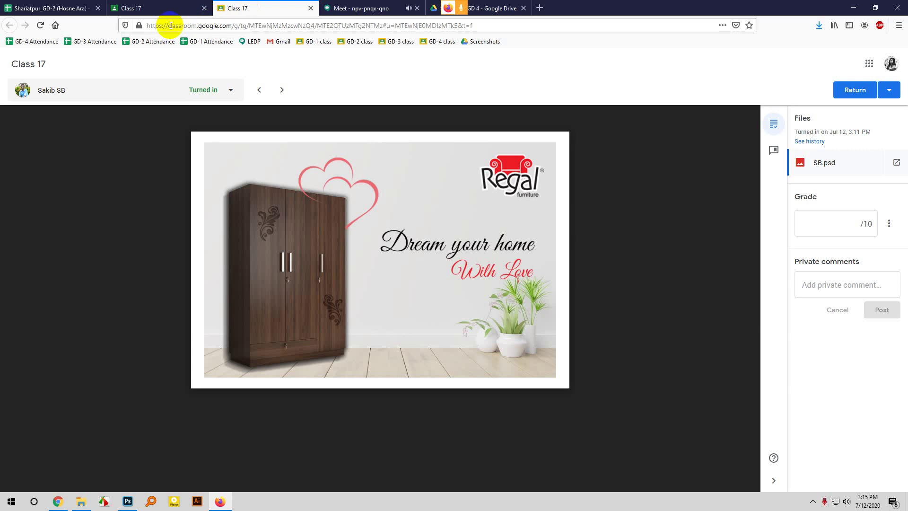
pyautogui.click(378, 8)
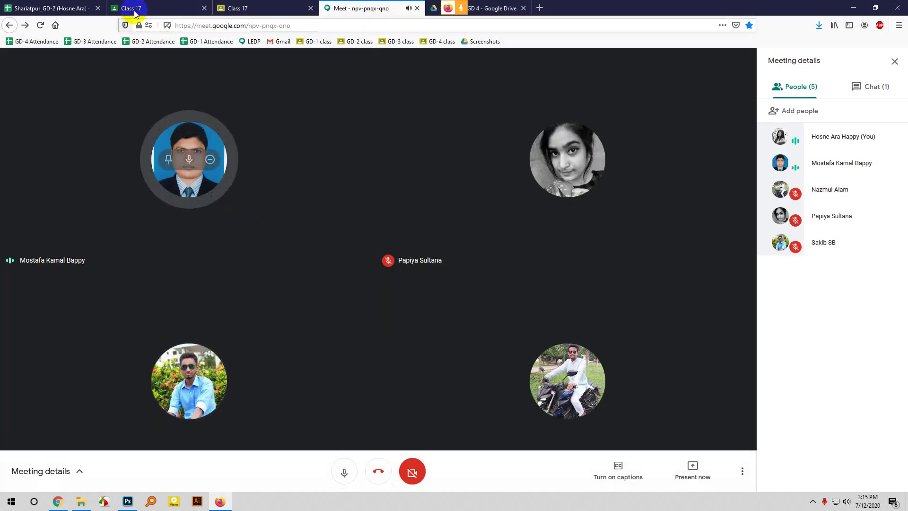
pyautogui.click(142, 5)
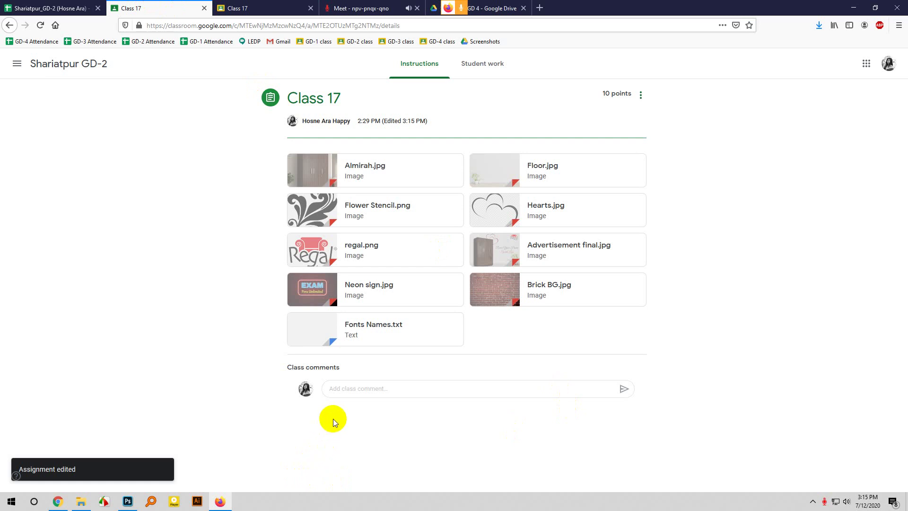
# - Review the student's SB.psd submission, alternating with the meeting and the assignment instructions
pyautogui.click(244, 8)
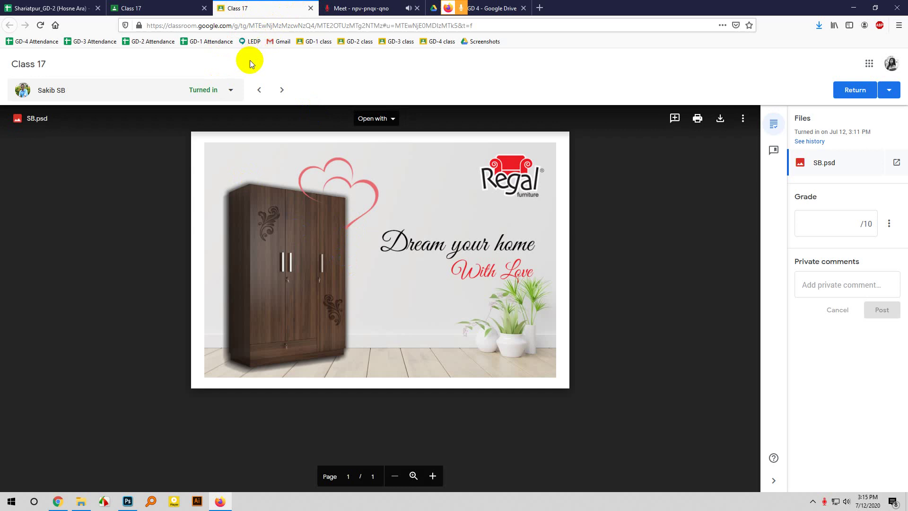
pyautogui.click(332, 6)
pyautogui.click(273, 7)
pyautogui.click(185, 8)
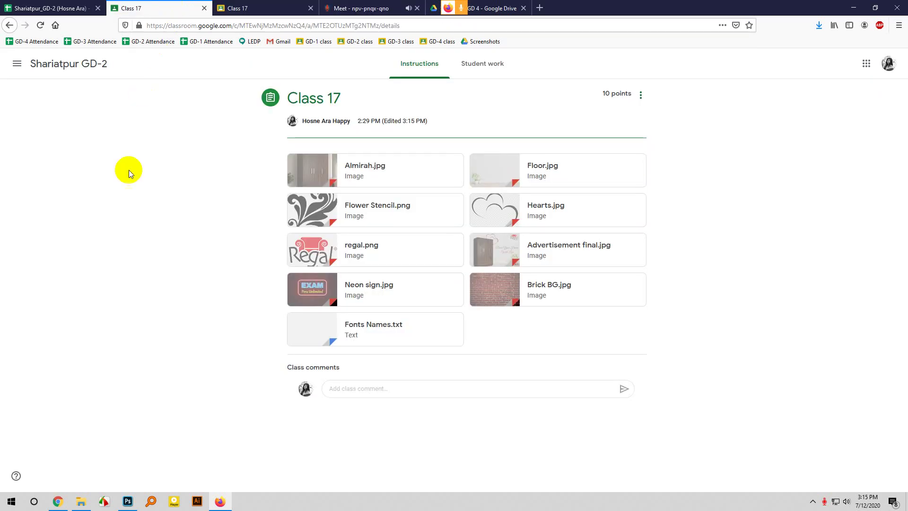
pyautogui.click(237, 7)
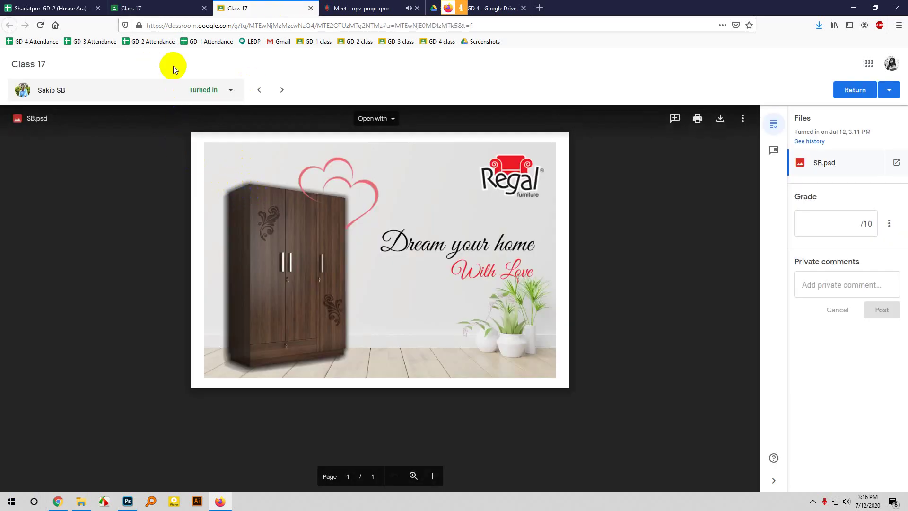
pyautogui.click(160, 5)
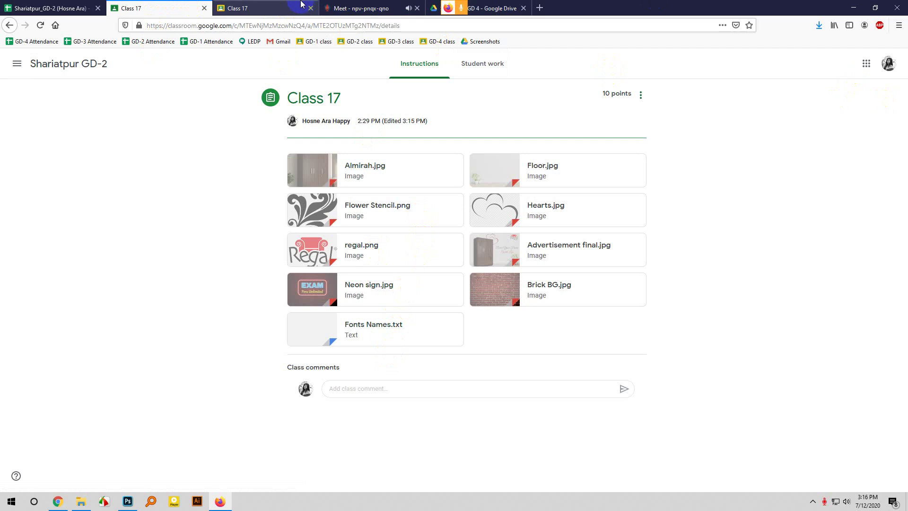
# - Preview the SB.psd submission again, then return to the Meet call's participant grid
pyautogui.click(290, 4)
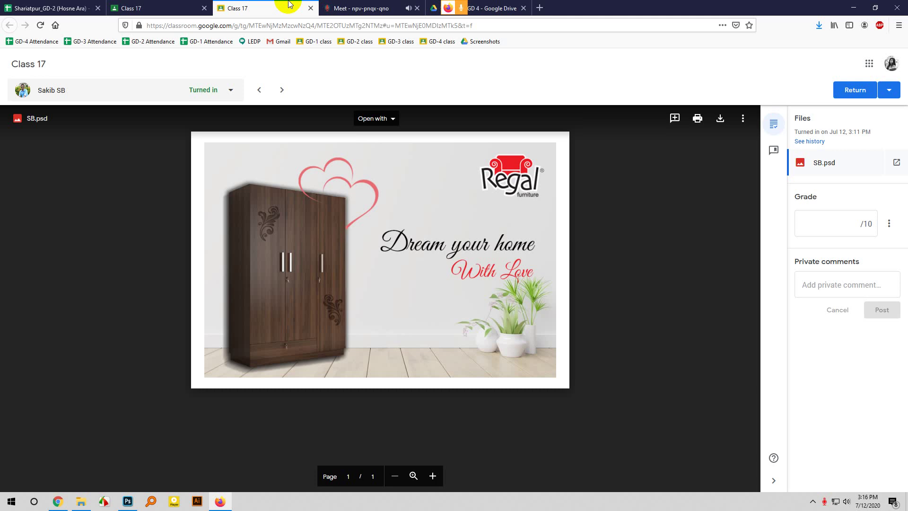
pyautogui.click(308, 199)
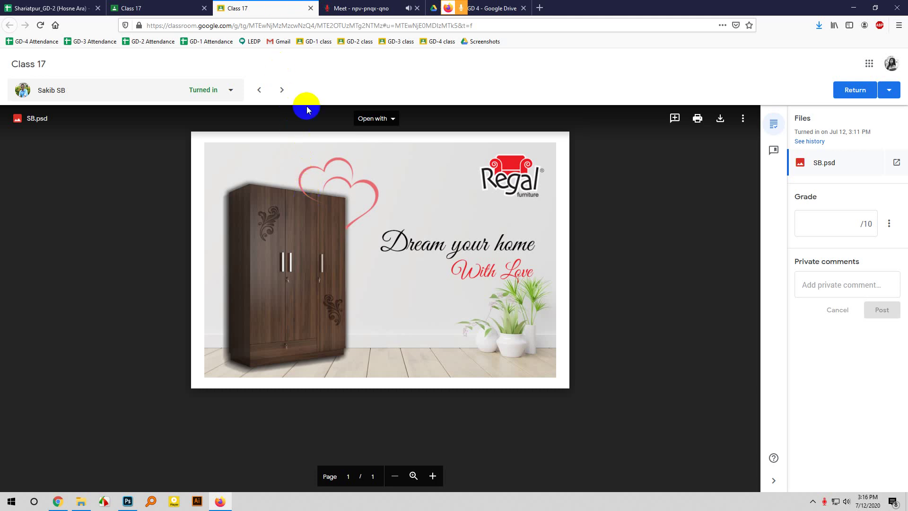
pyautogui.click(351, 5)
pyautogui.click(427, 104)
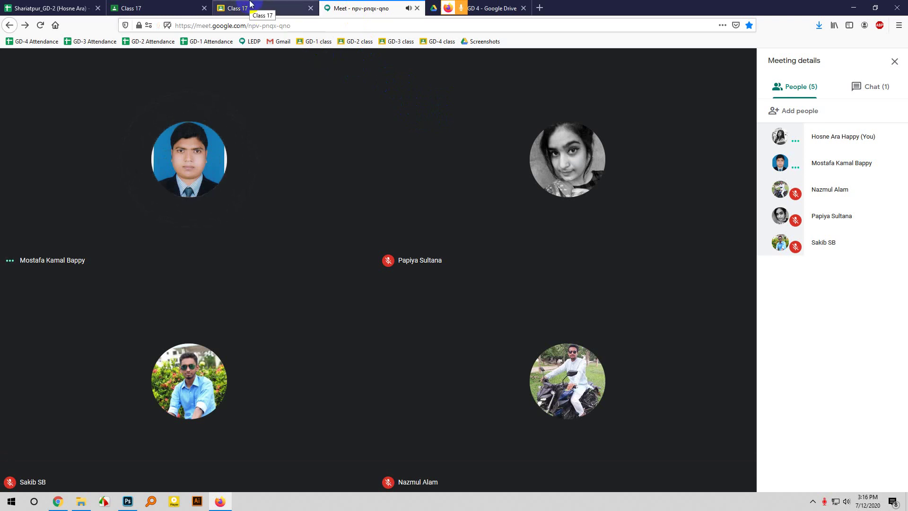
# - Glance at the SB.psd submission and Class 17 instructions, then return to the meeting
pyautogui.click(251, 5)
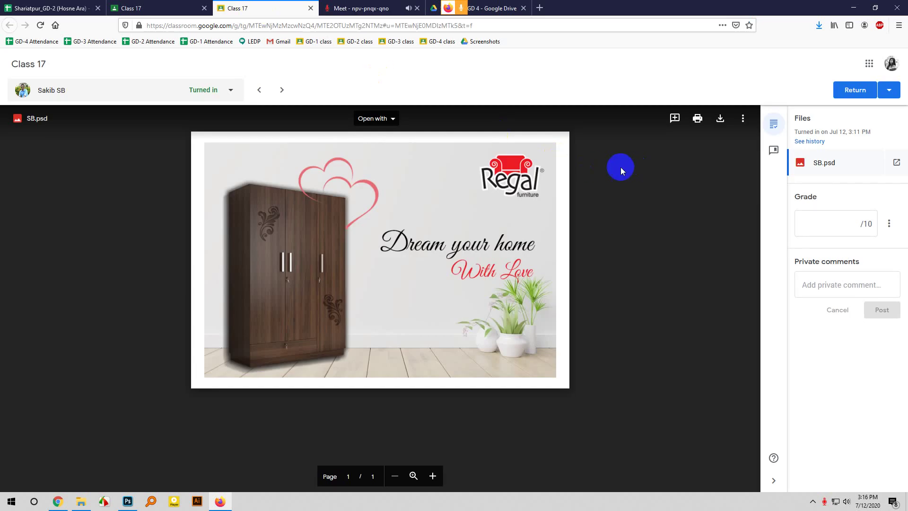
pyautogui.click(139, 5)
pyautogui.click(378, 8)
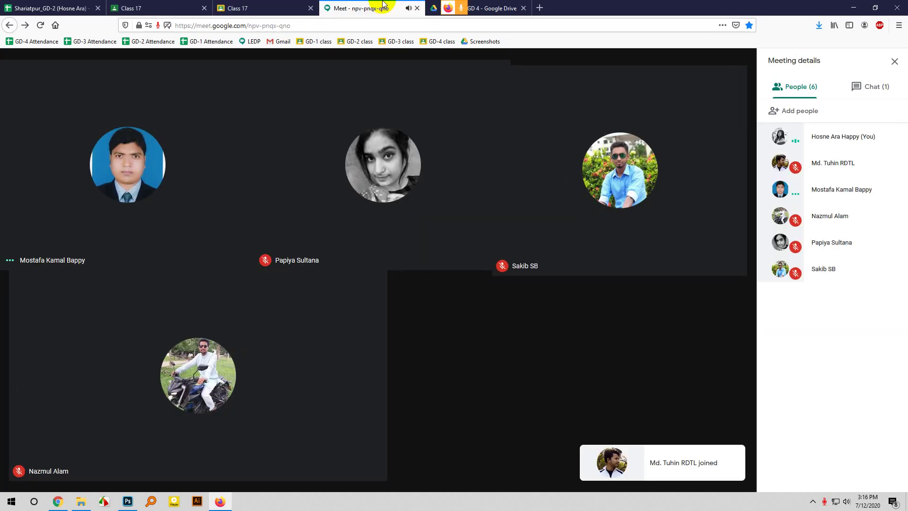
# - Present the entire screen to the Meet call, then bring up the Class 17 assignment page
pyautogui.click(709, 471)
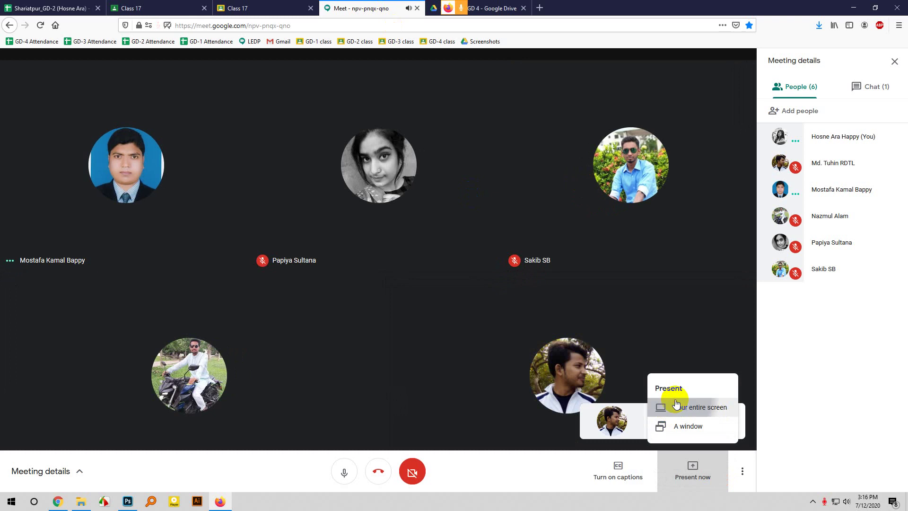
pyautogui.click(676, 403)
pyautogui.click(265, 66)
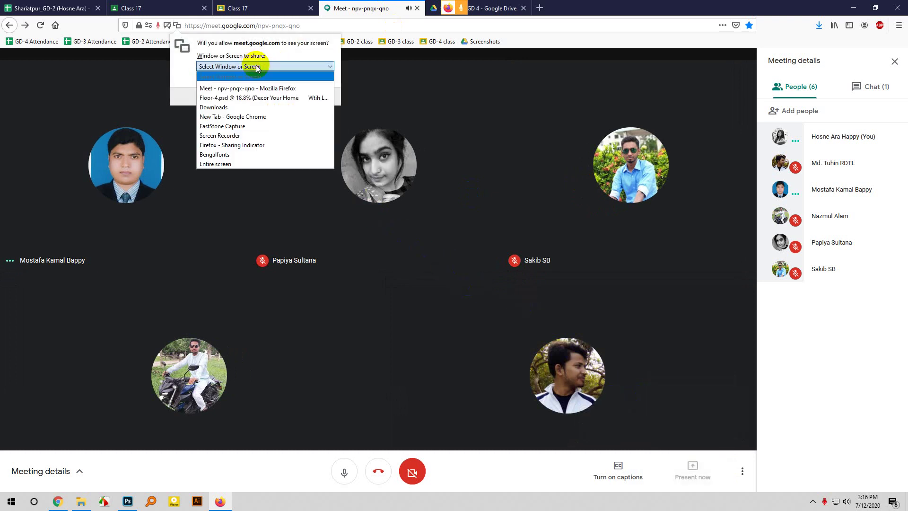
pyautogui.click(250, 173)
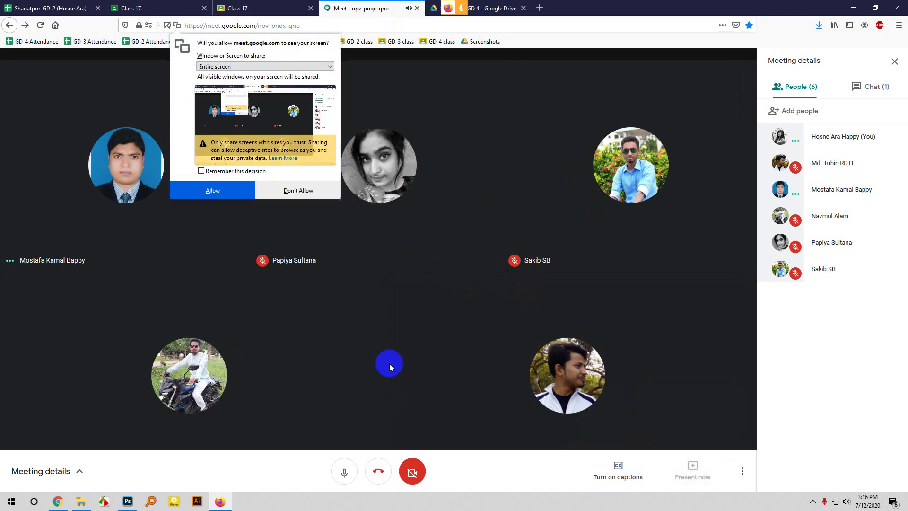
pyautogui.click(206, 190)
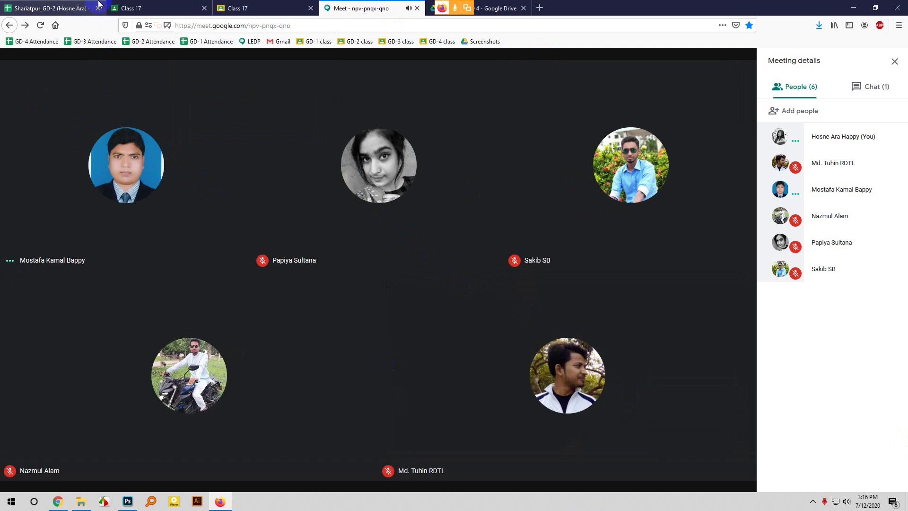
pyautogui.click(148, 5)
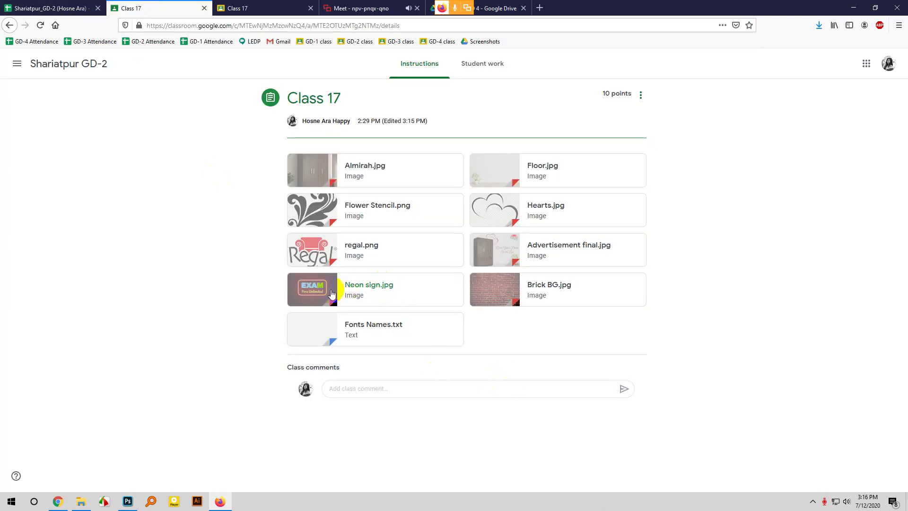
# - Preview the Brick BG.jpg and Neon sign.jpg attachments from the Class 17 assignment
pyautogui.click(504, 292)
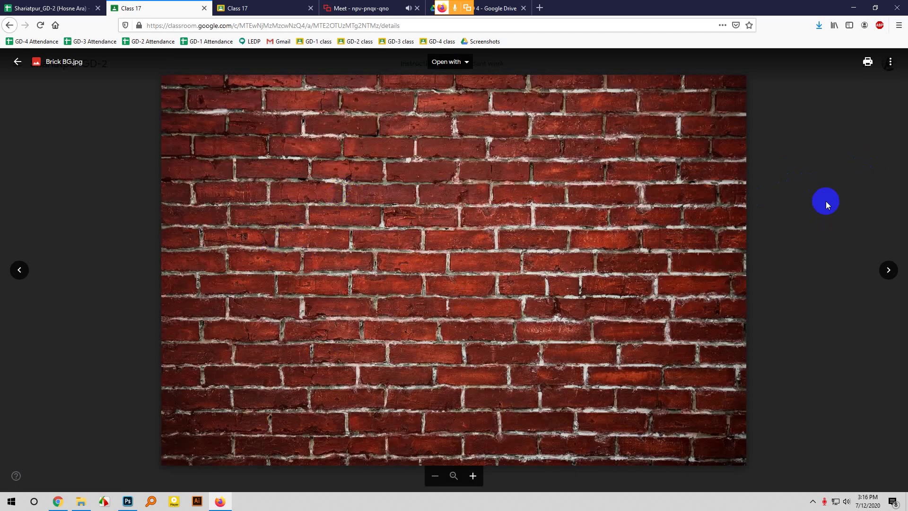
pyautogui.click(836, 182)
pyautogui.click(298, 290)
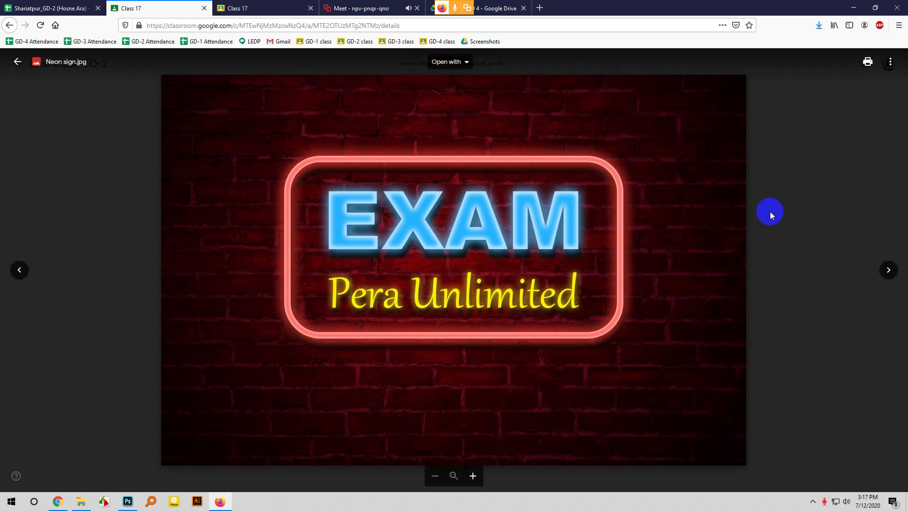
pyautogui.click(790, 205)
# - Show the Neon sign.jpg preview once more, then return to the Meet presenting view
pyautogui.click(238, 6)
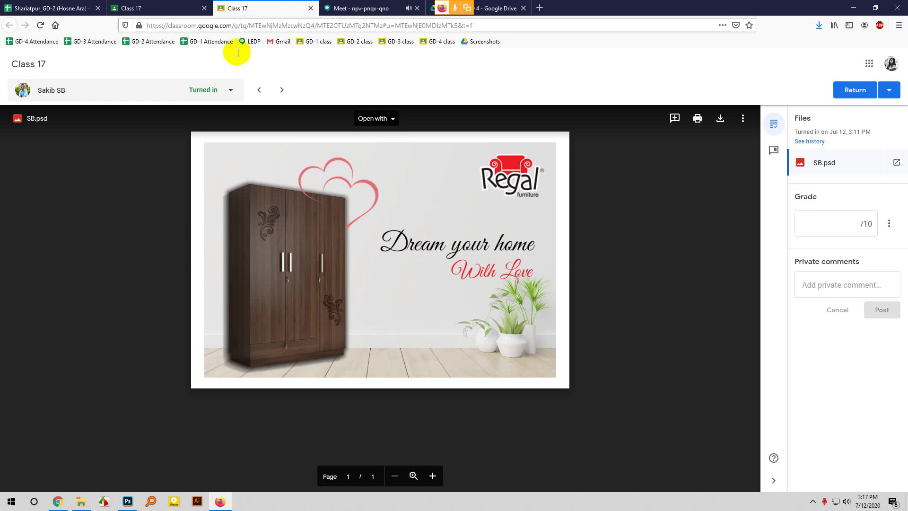
pyautogui.click(357, 8)
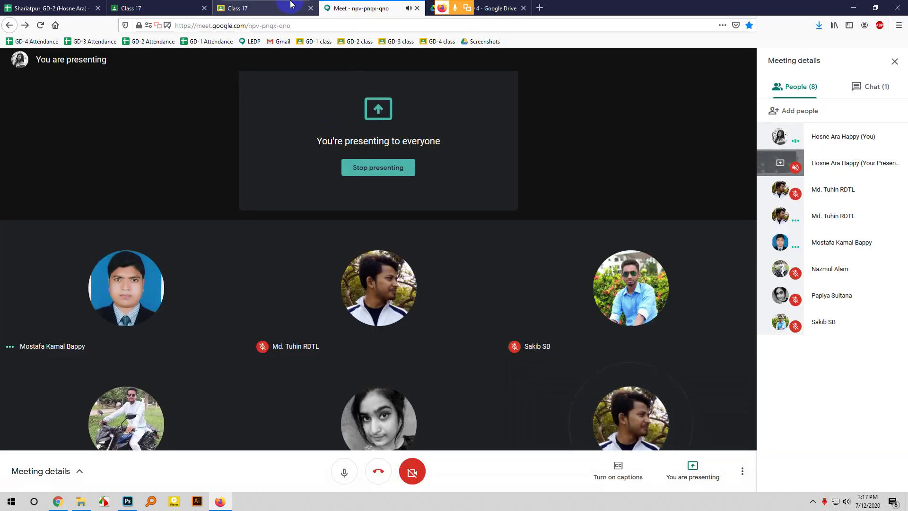
pyautogui.click(192, 4)
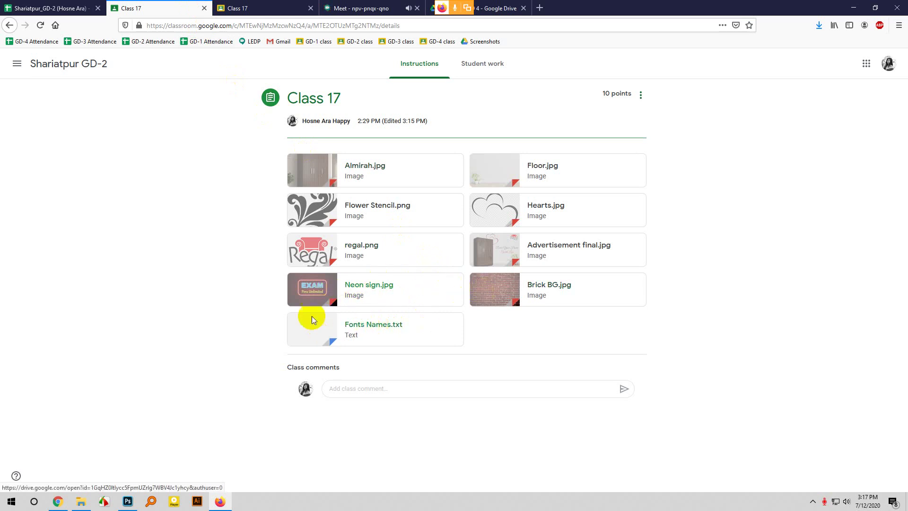
pyautogui.click(312, 292)
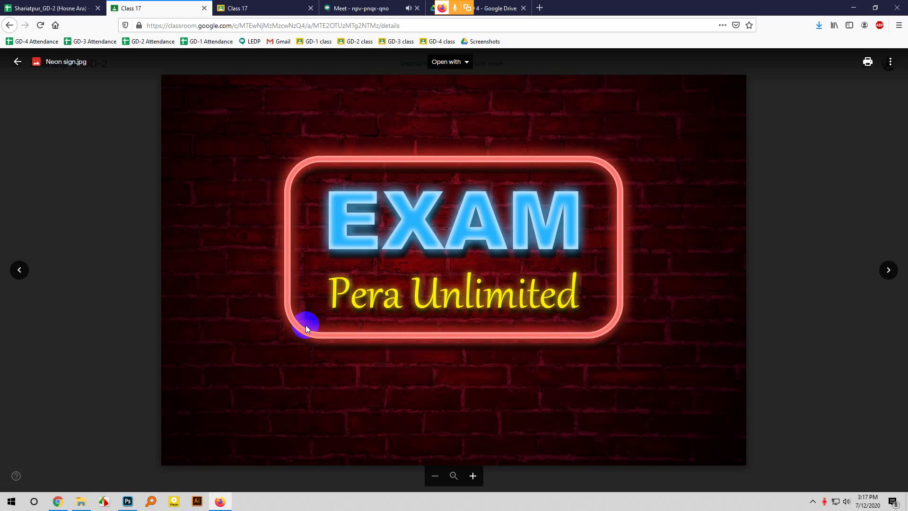
pyautogui.click(277, 6)
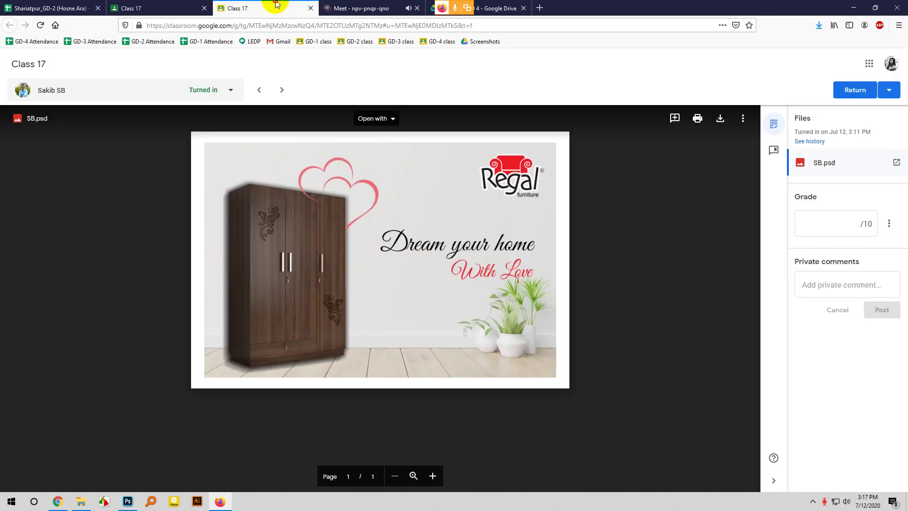
pyautogui.click(385, 8)
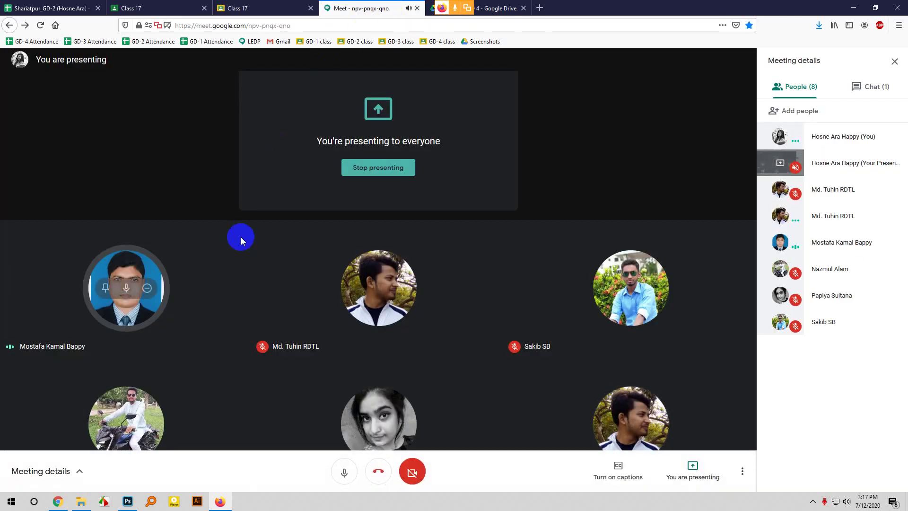
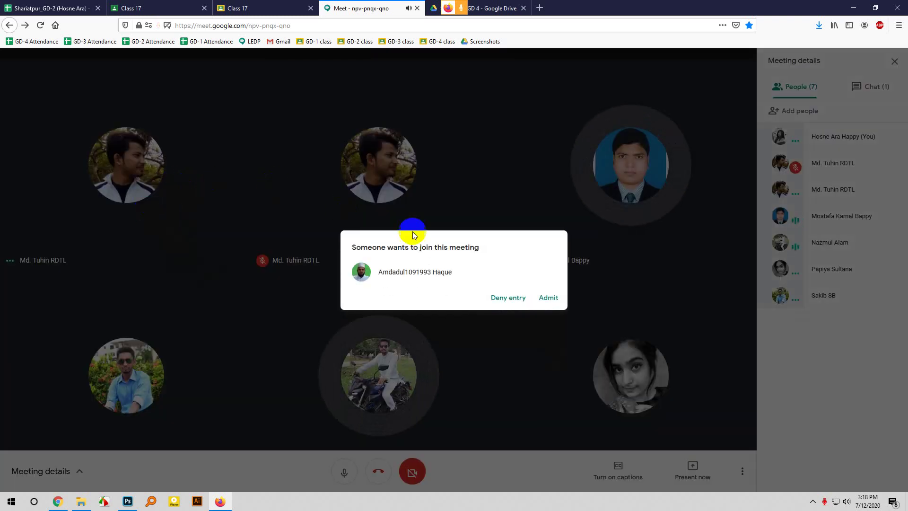
# - Admit the waiting person so the class call shows 8 participants
pyautogui.click(537, 305)
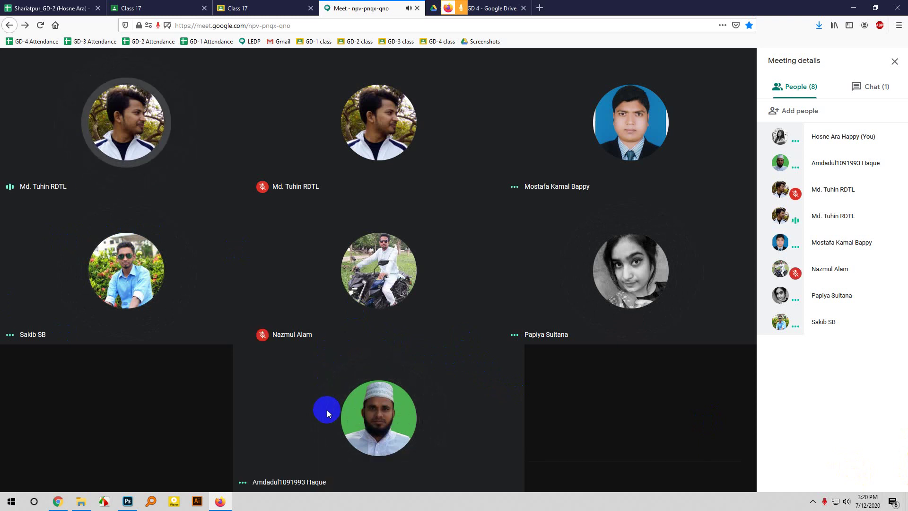
# - Check the taskbar's hidden-icons tray while a newly joined participant starts presenting
pyautogui.click(813, 501)
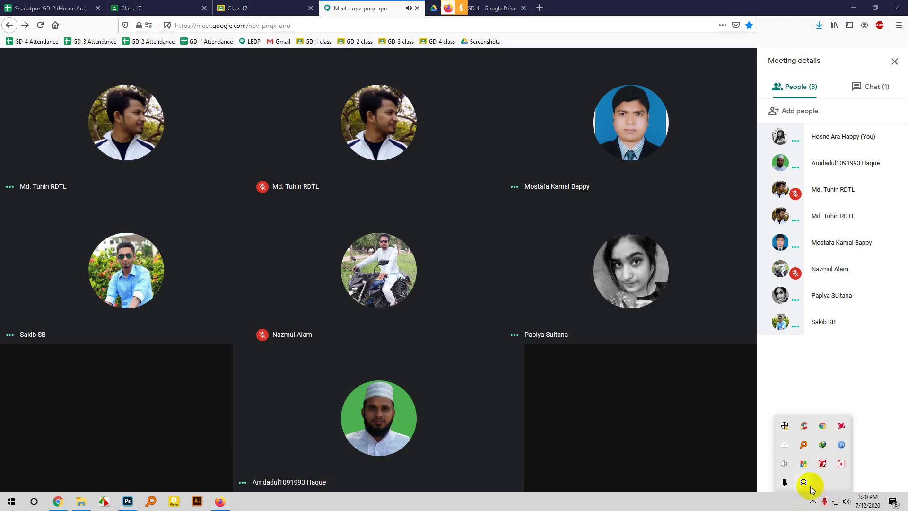
pyautogui.click(766, 455)
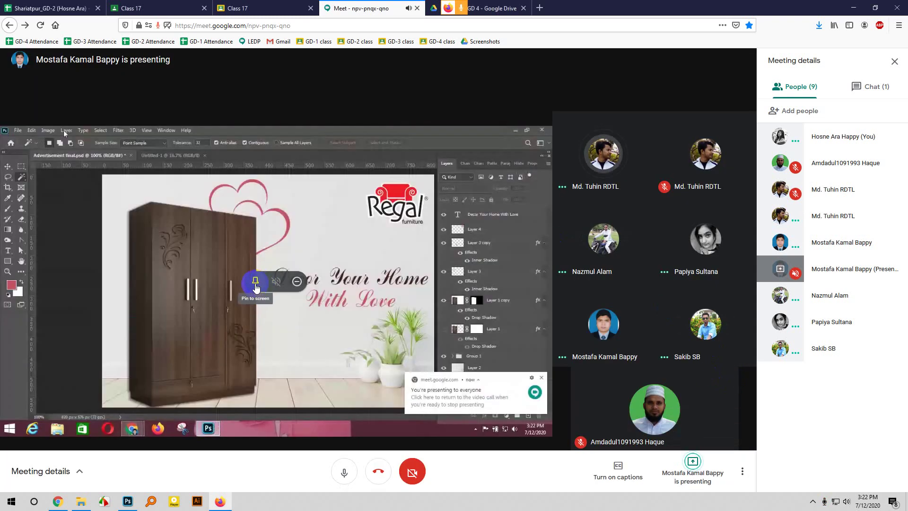
pyautogui.click(256, 282)
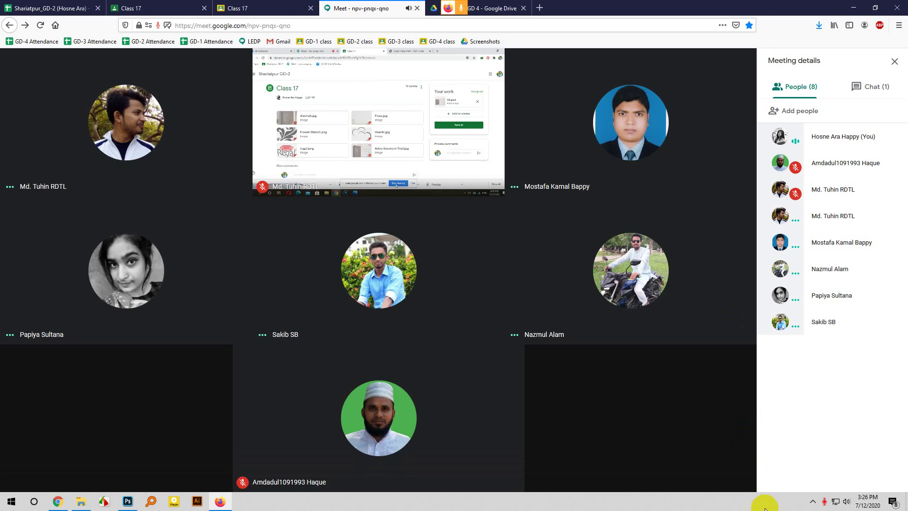
pyautogui.click(624, 498)
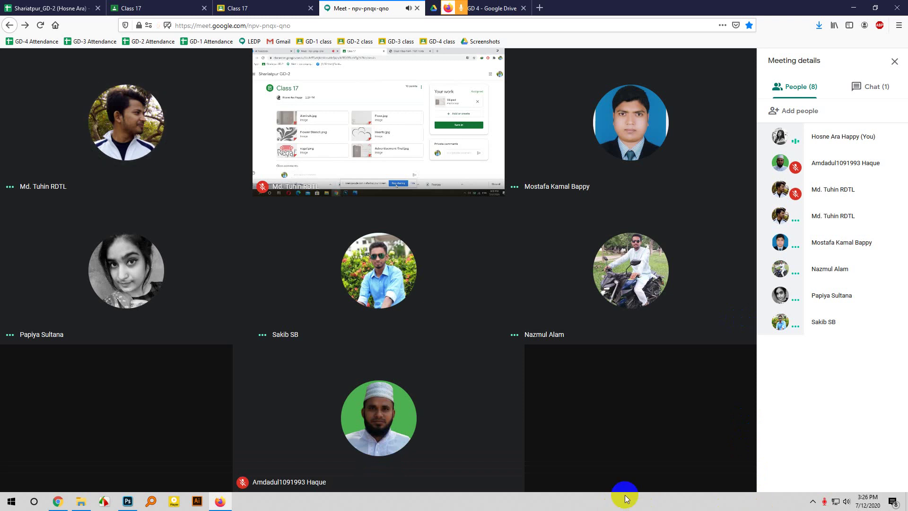
pyautogui.moveTo(630, 270)
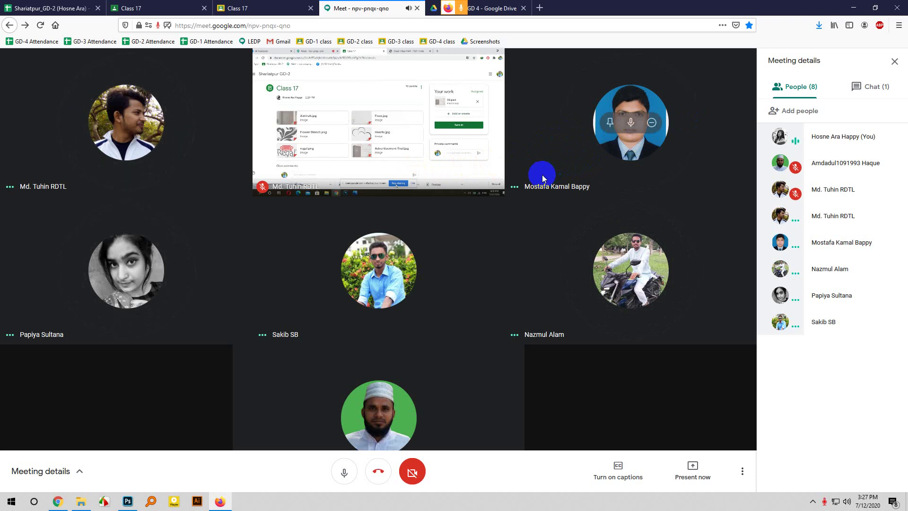
pyautogui.moveTo(741, 407)
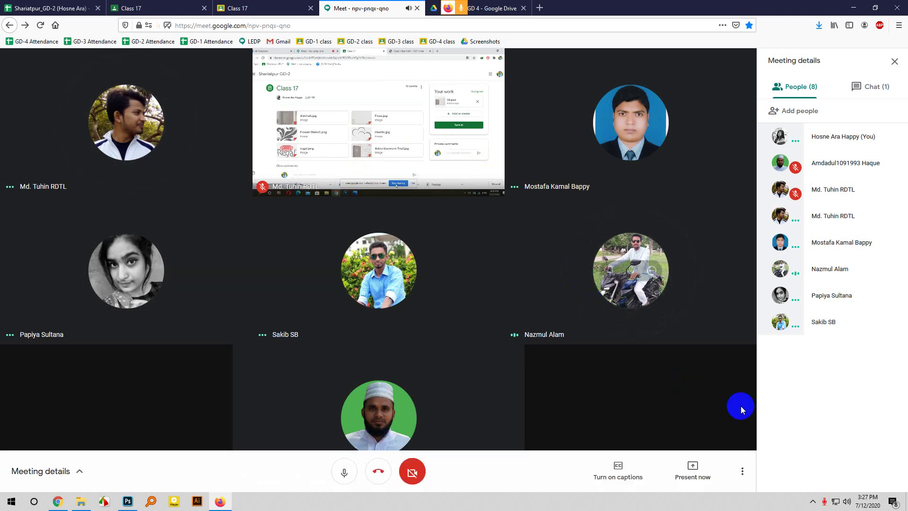
pyautogui.click(813, 501)
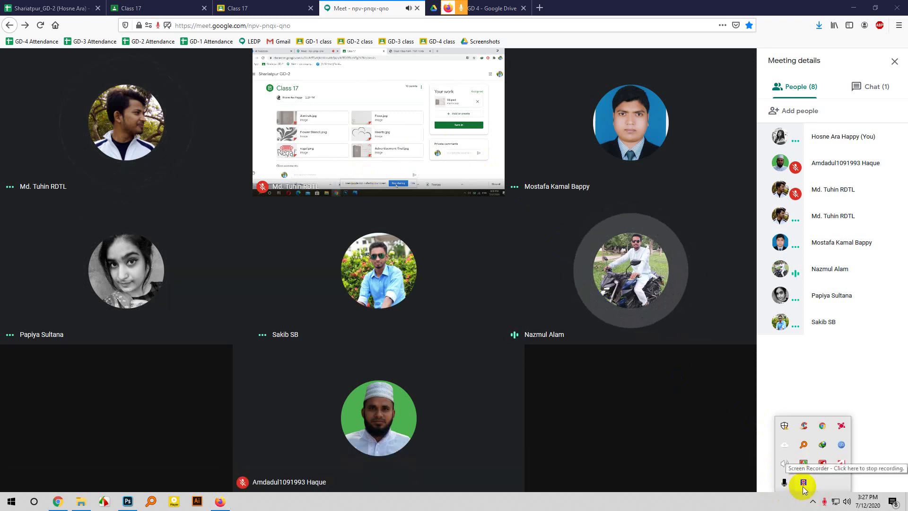
pyautogui.click(844, 390)
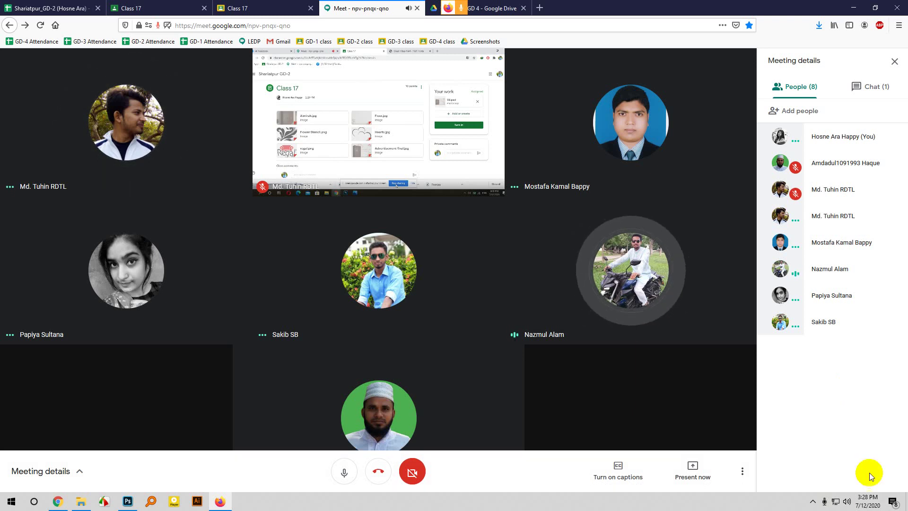
pyautogui.click(813, 502)
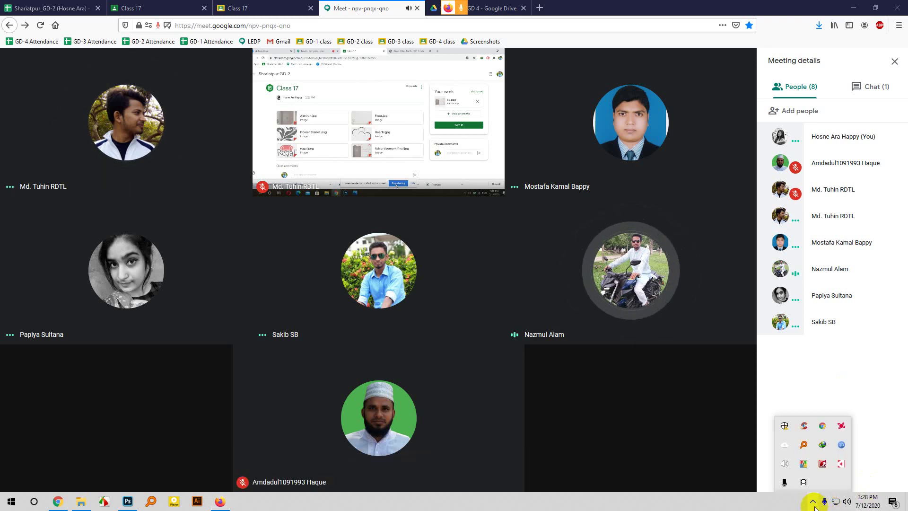
pyautogui.click(867, 436)
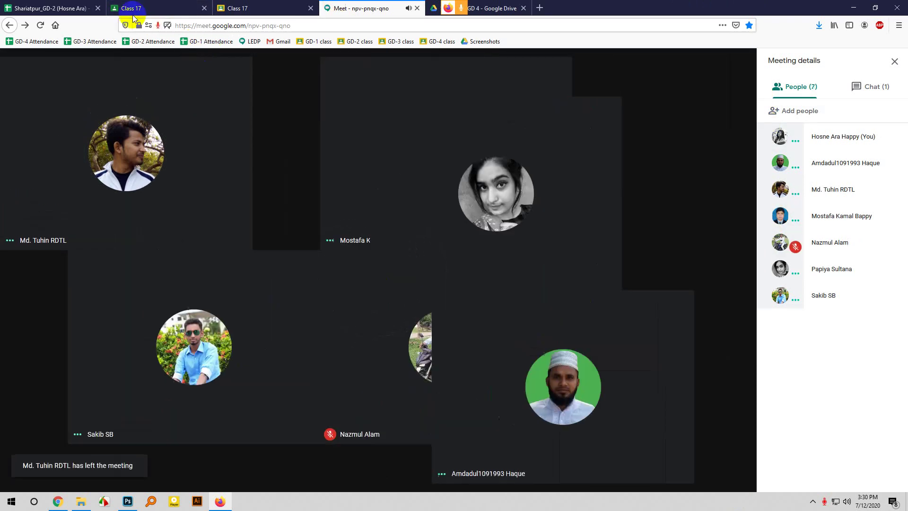
# - Close the Neon sign.jpg preview to reveal the Class 17 attachments
pyautogui.click(153, 6)
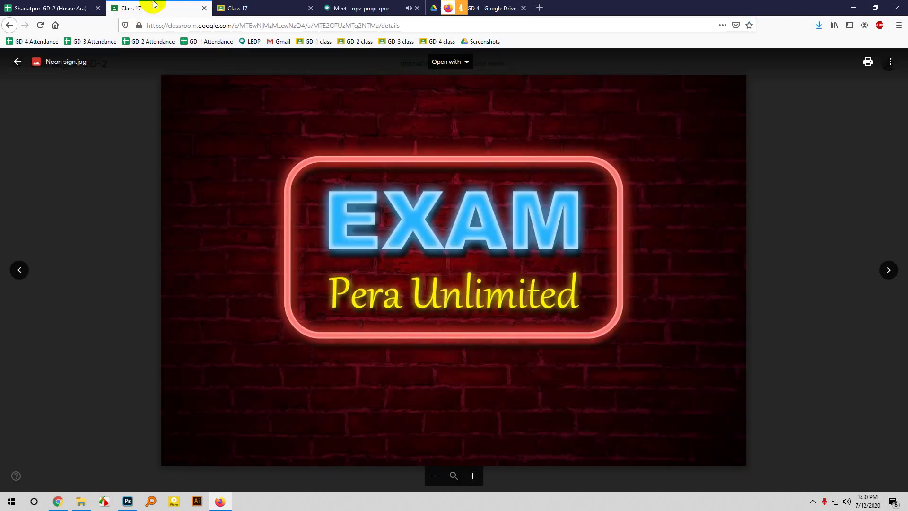
pyautogui.click(288, 5)
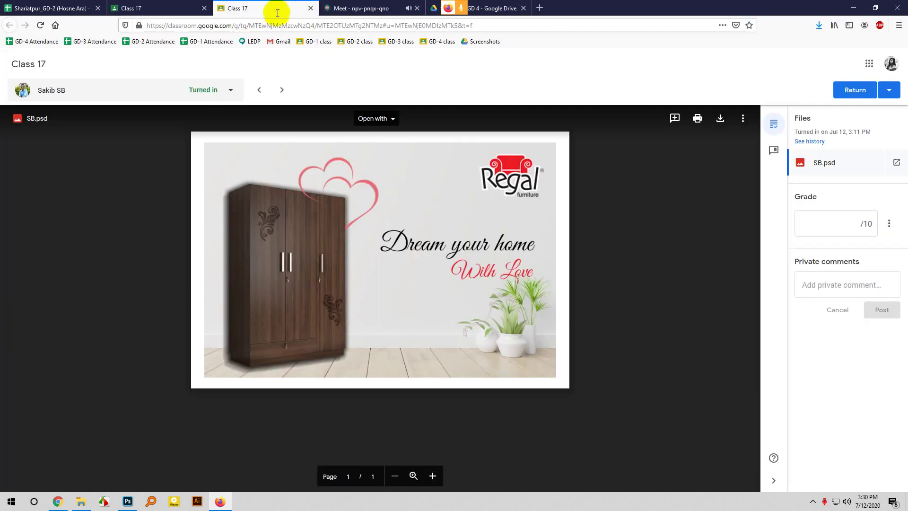
pyautogui.click(158, 6)
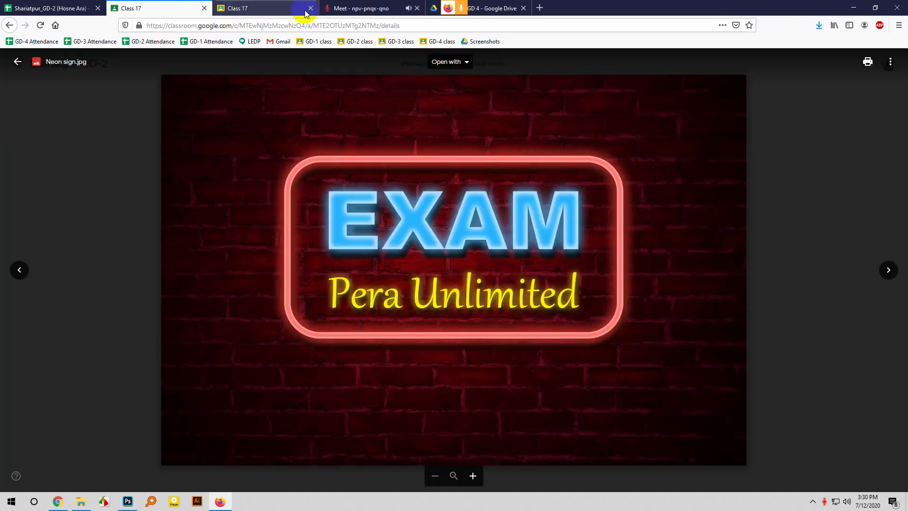
pyautogui.click(854, 283)
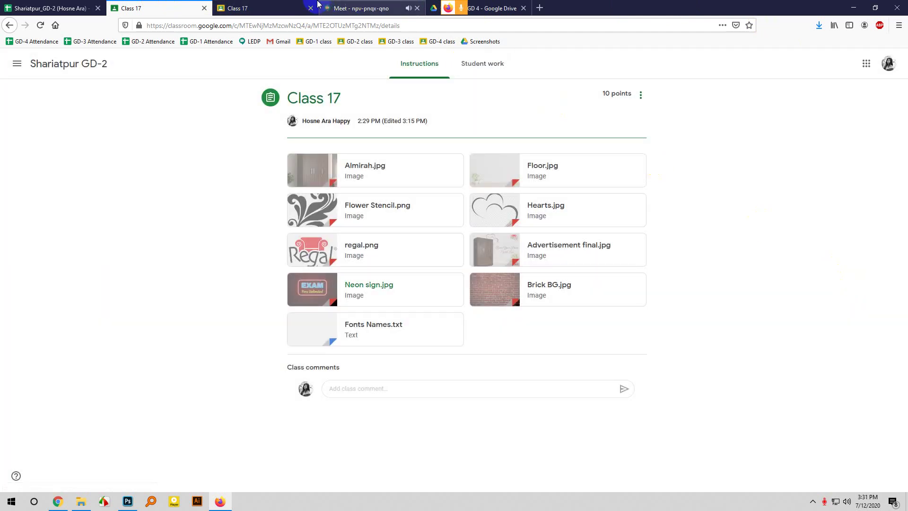
# - Check the SB.psd submission and Class 17 page, then return to the Meet call
pyautogui.click(262, 6)
pyautogui.click(324, 7)
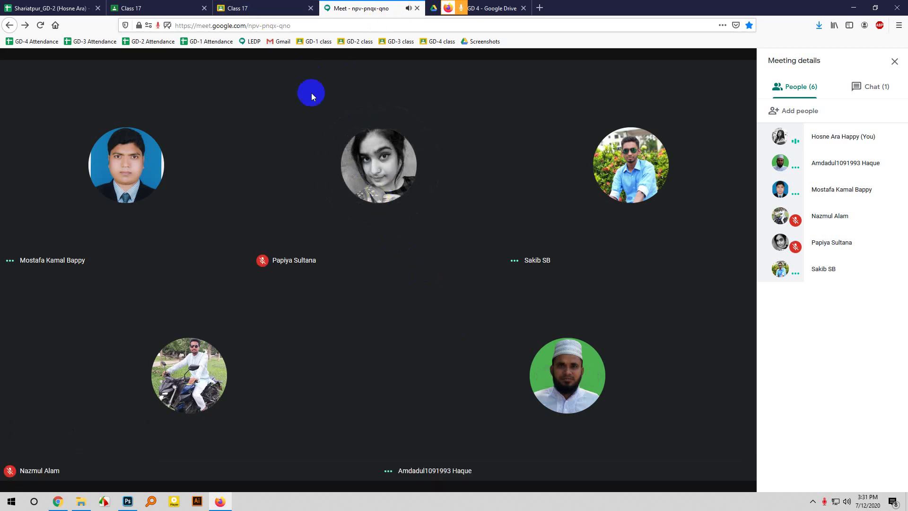
pyautogui.moveTo(325, 119)
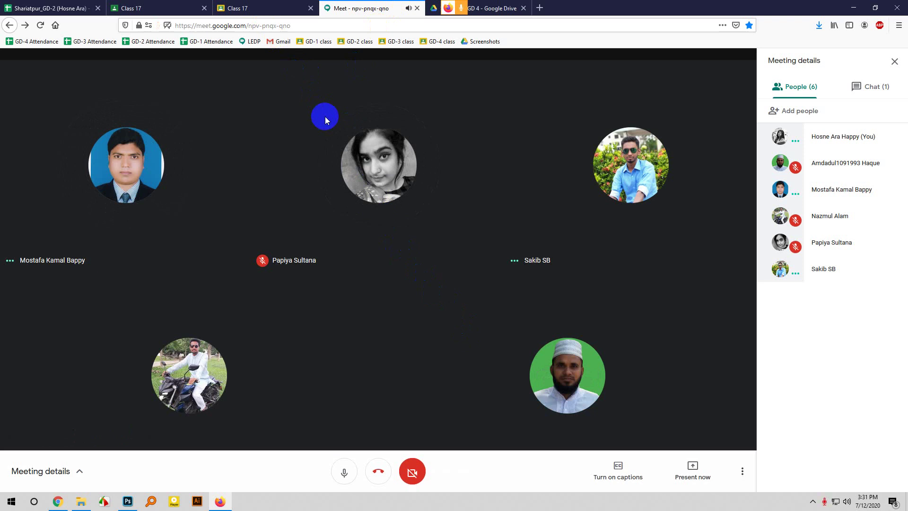
pyautogui.click(169, 5)
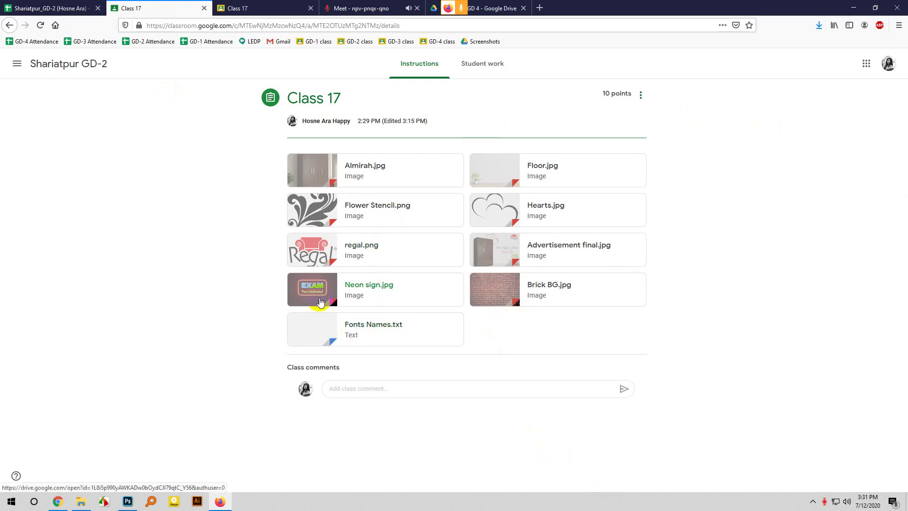
pyautogui.hotkey('ctrl', 'Tab')
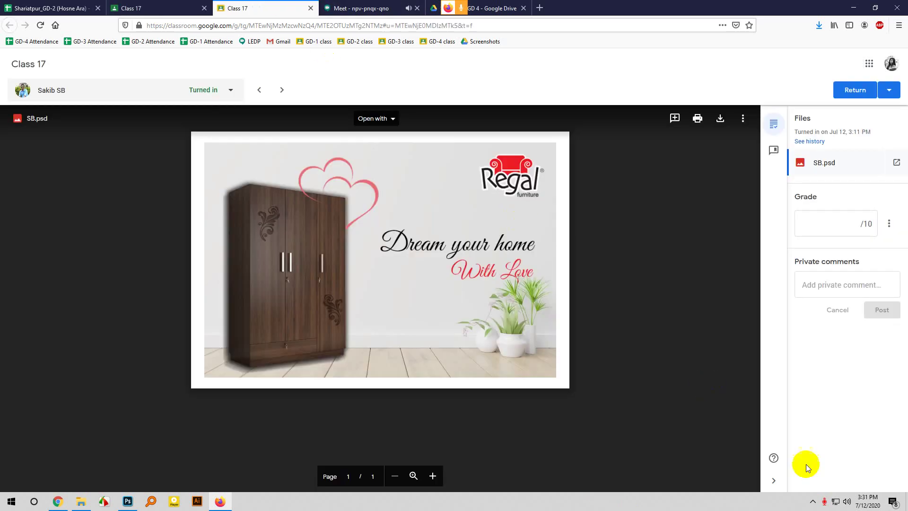
pyautogui.click(813, 502)
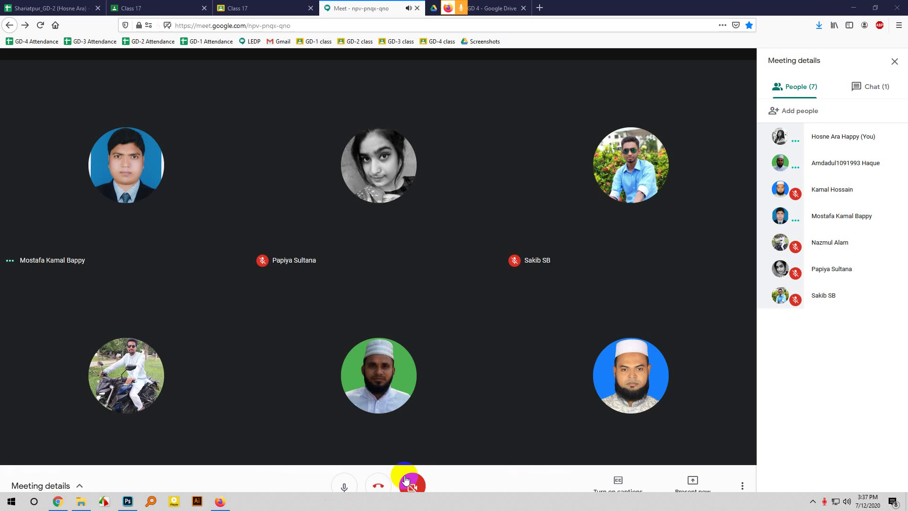
pyautogui.moveTo(470, 479)
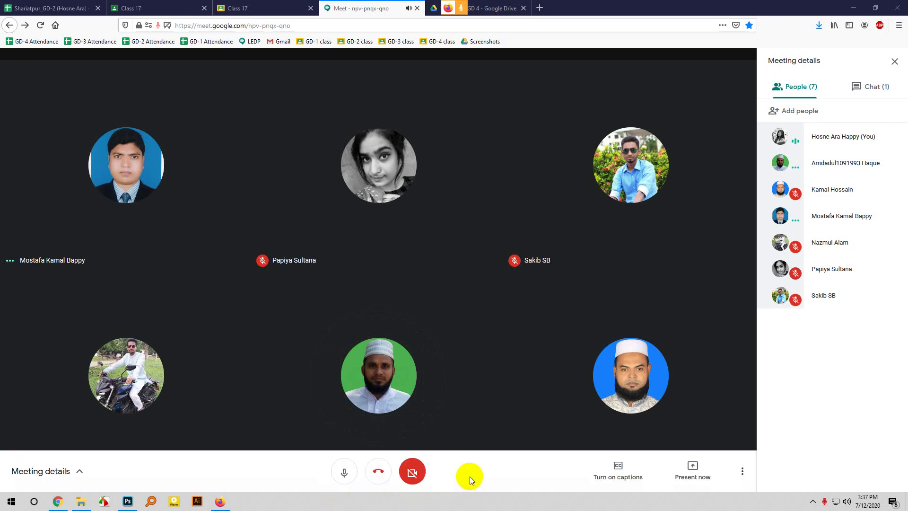
pyautogui.click(470, 476)
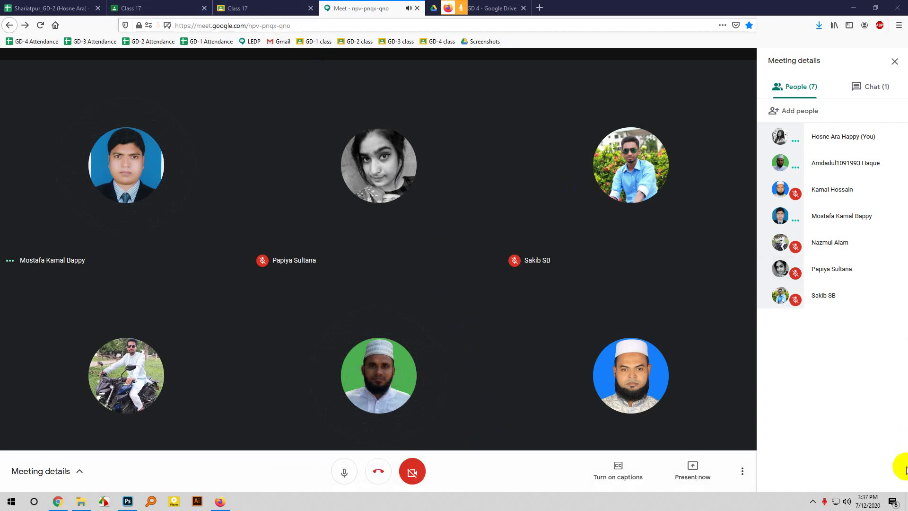
pyautogui.click(813, 502)
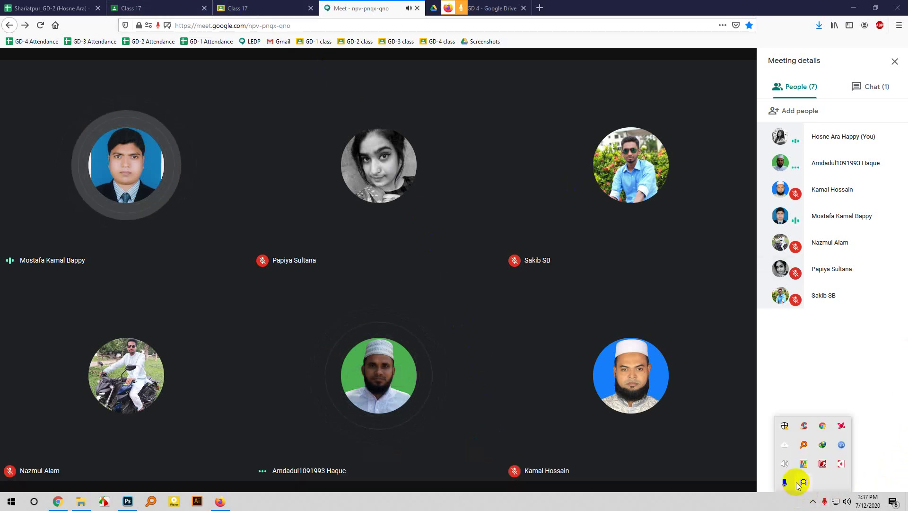
pyautogui.click(834, 354)
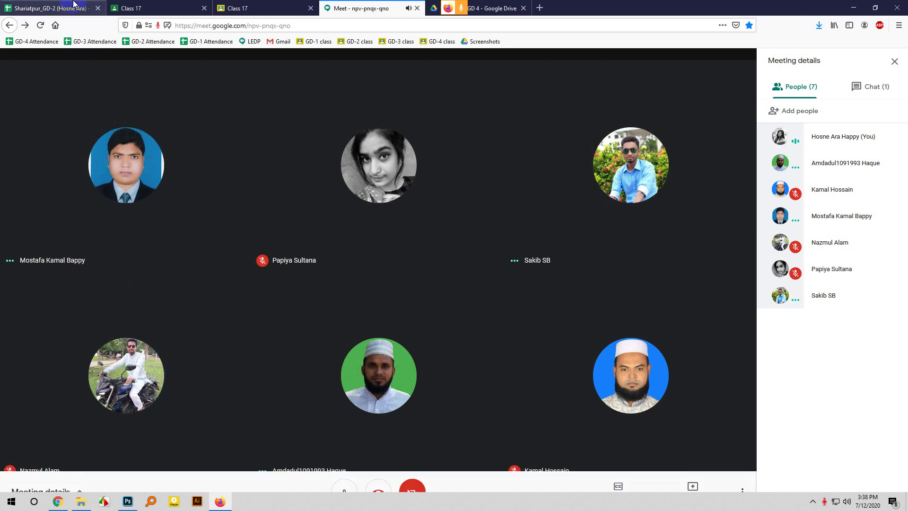
# - Close the extra SB.psd submission tab, returning to the Meet grid of six classmates
pyautogui.click(181, 5)
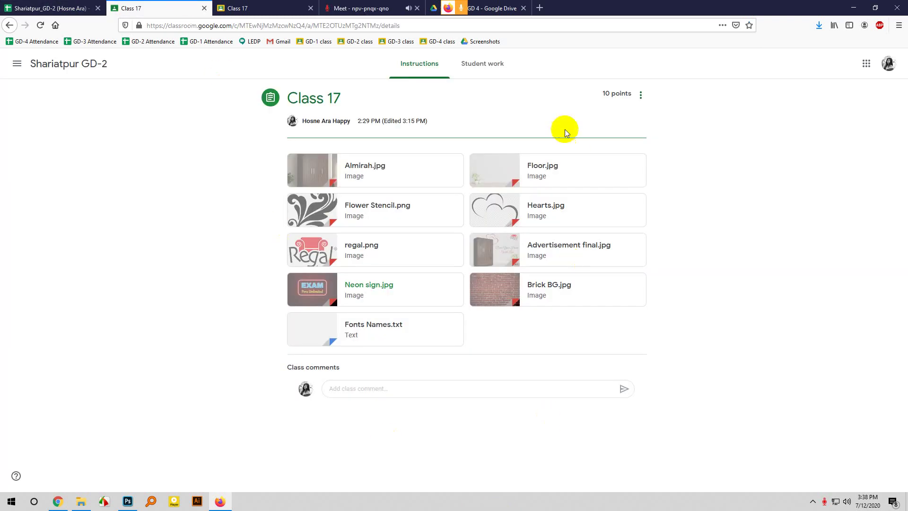
pyautogui.click(302, 6)
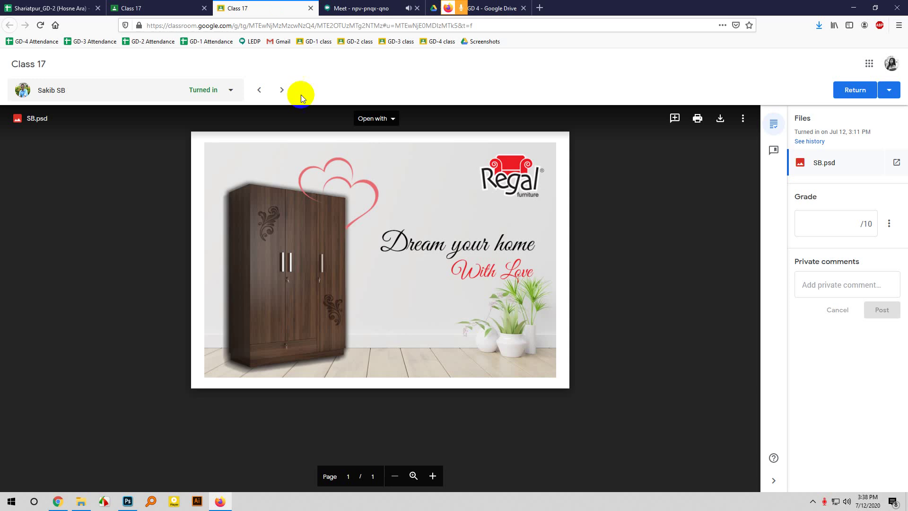
pyautogui.click(308, 7)
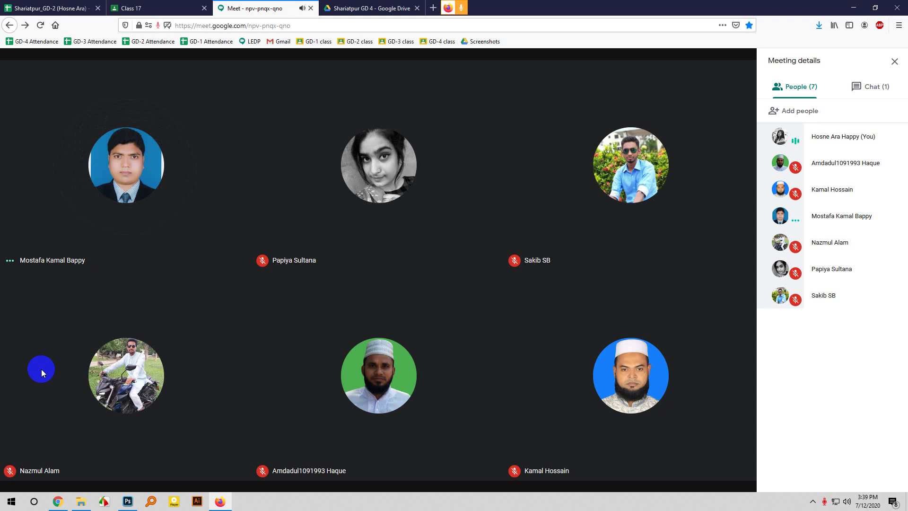
pyautogui.moveTo(631, 375)
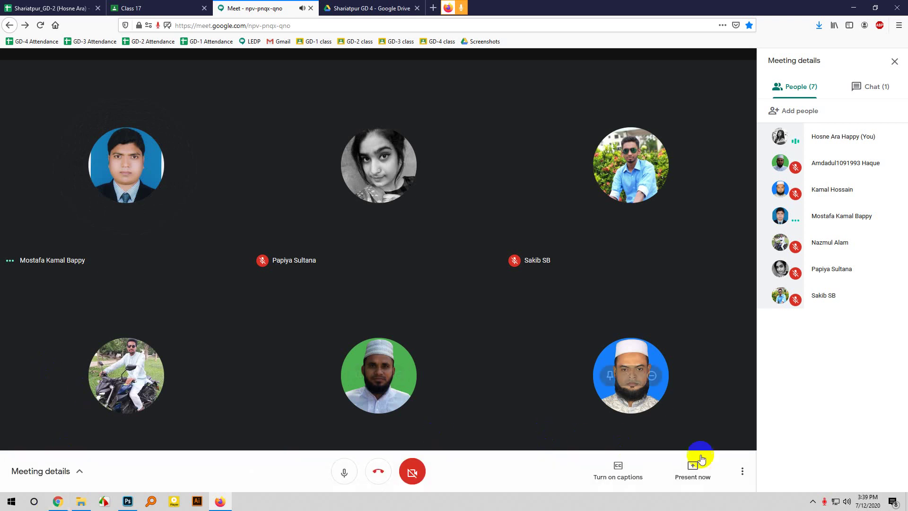
# - Check the Meet window, then minimize Firefox and Photoshop to reveal the Downloads folder
pyautogui.click(126, 503)
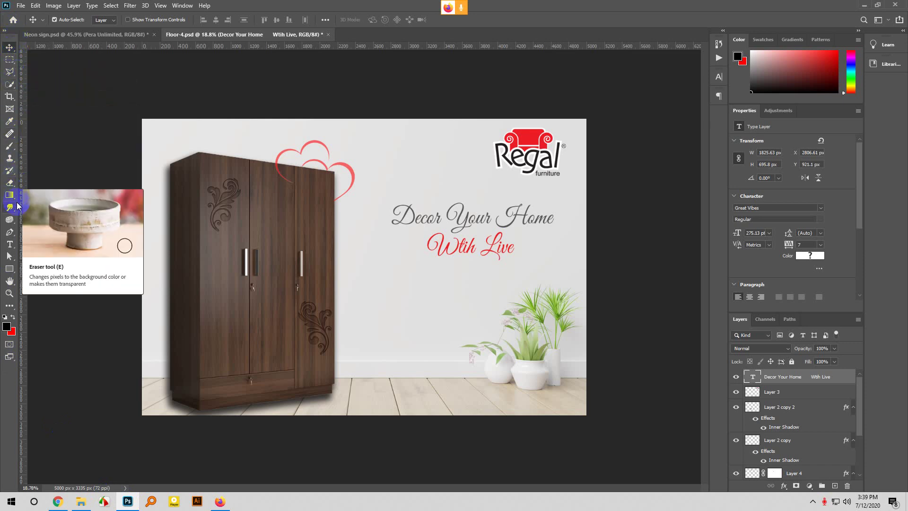
pyautogui.click(220, 502)
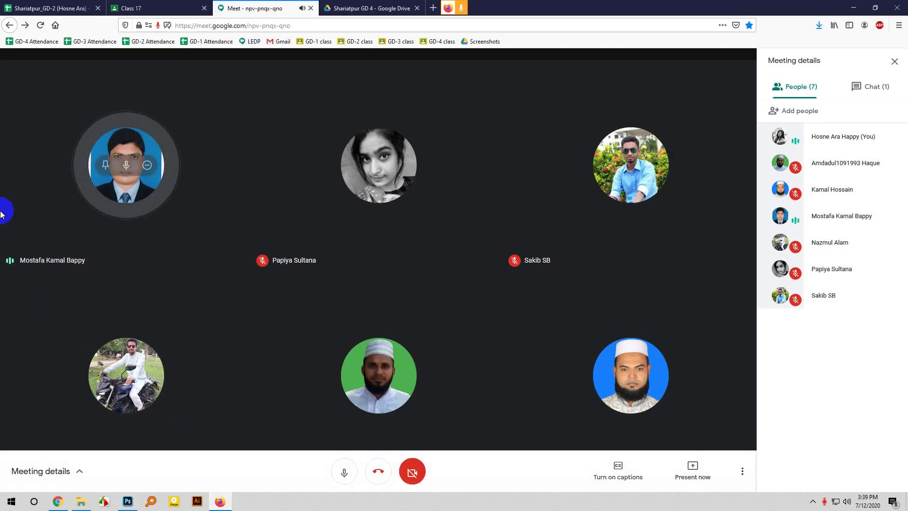
pyautogui.moveTo(126, 397)
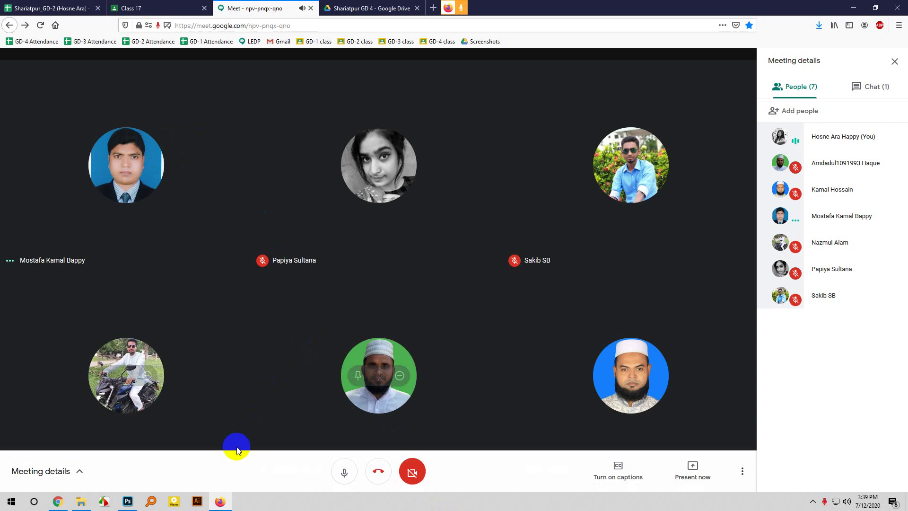
pyautogui.moveTo(240, 450)
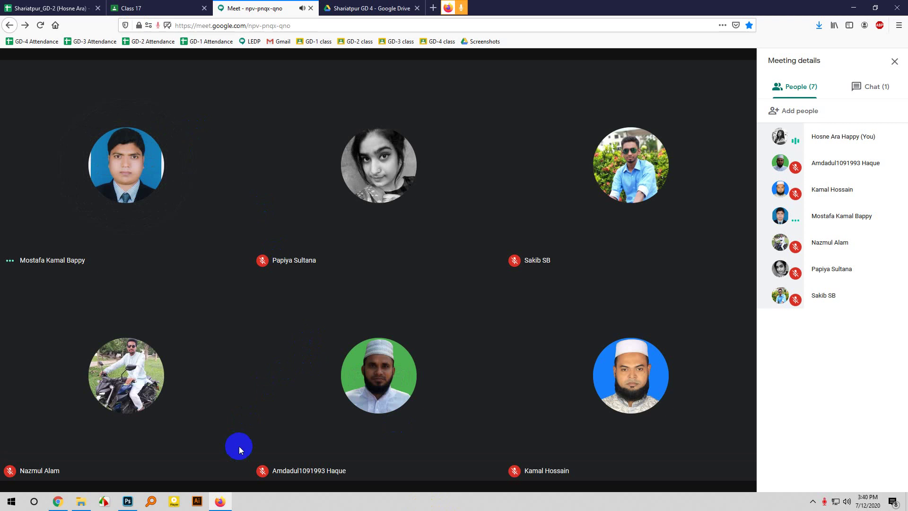
pyautogui.click(198, 502)
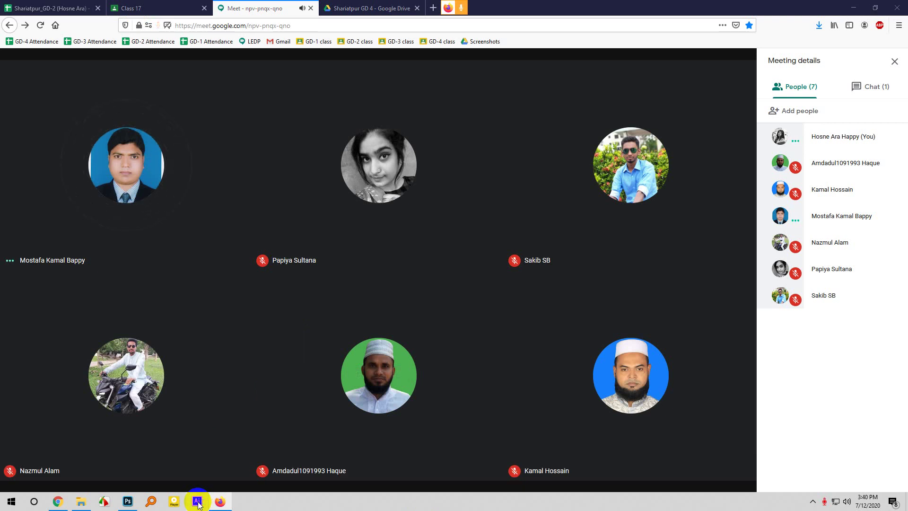
pyautogui.click(854, 6)
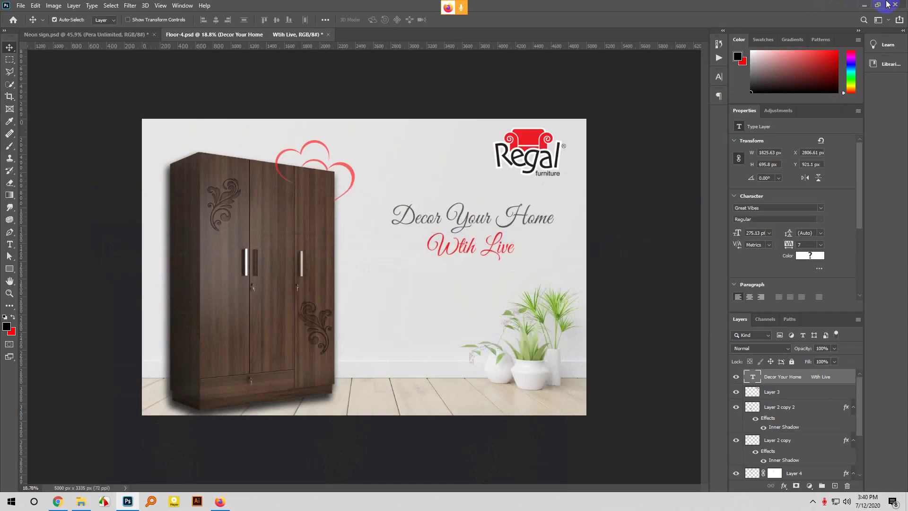
pyautogui.click(868, 6)
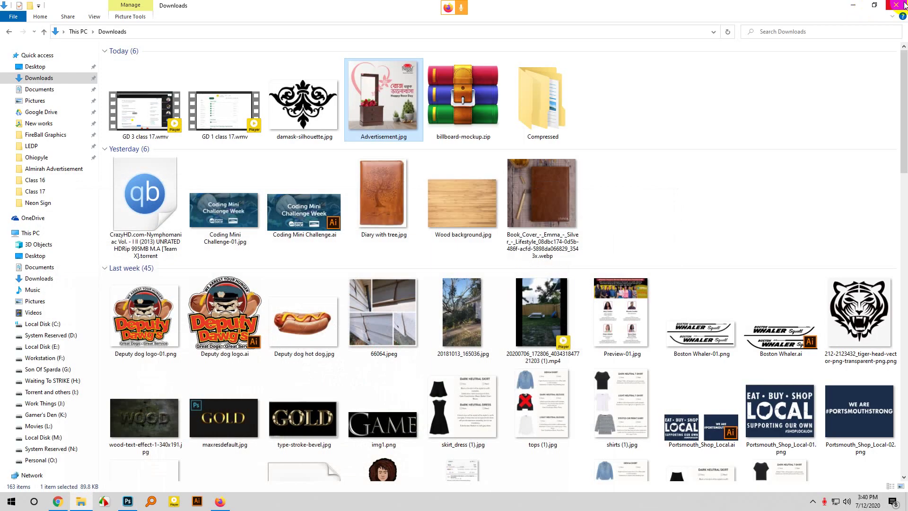
# - Close the Downloads folder and the other browser, bringing the Meet browser forward
pyautogui.click(890, 9)
pyautogui.click(895, 7)
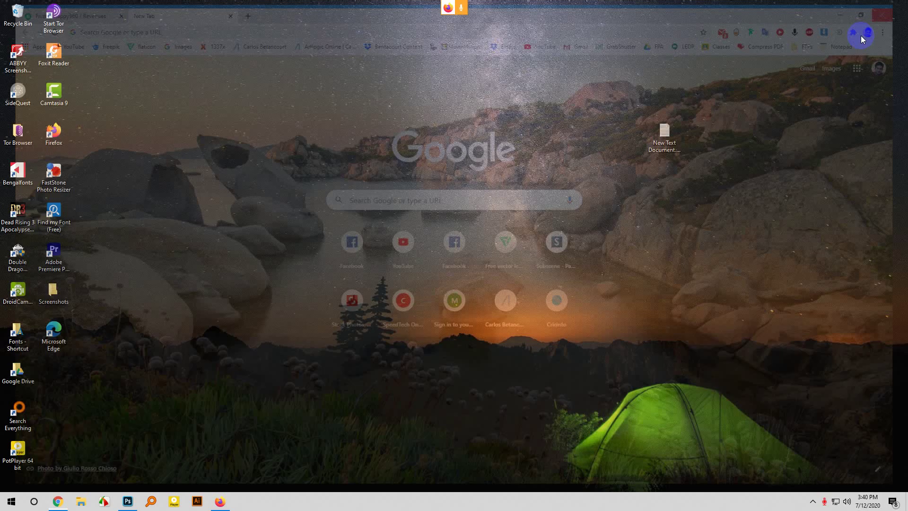
pyautogui.click(220, 501)
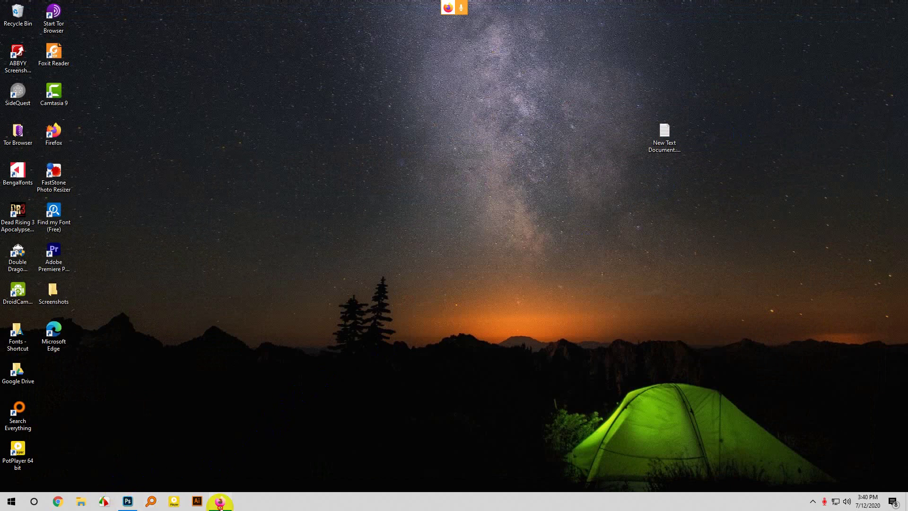
# - Download the turned-in SB.psd from Class 17 Student work and open it in Photoshop
pyautogui.click(140, 7)
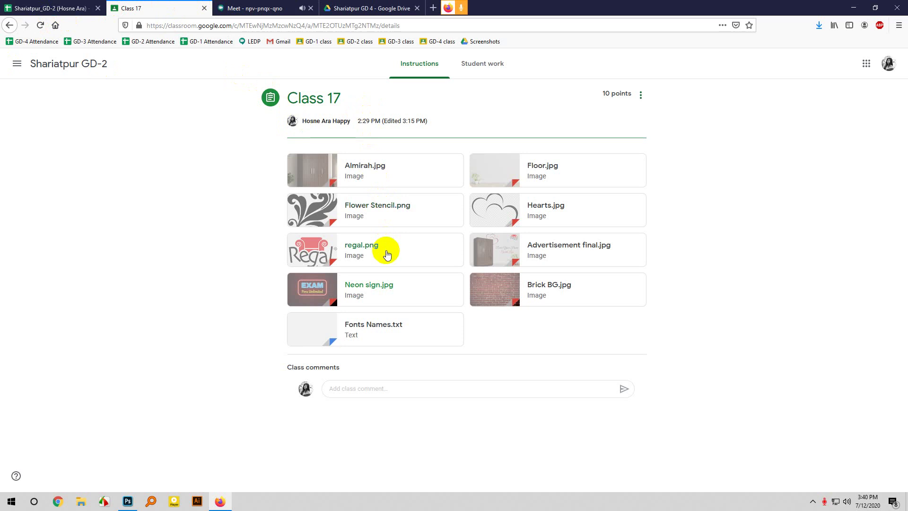
pyautogui.click(495, 66)
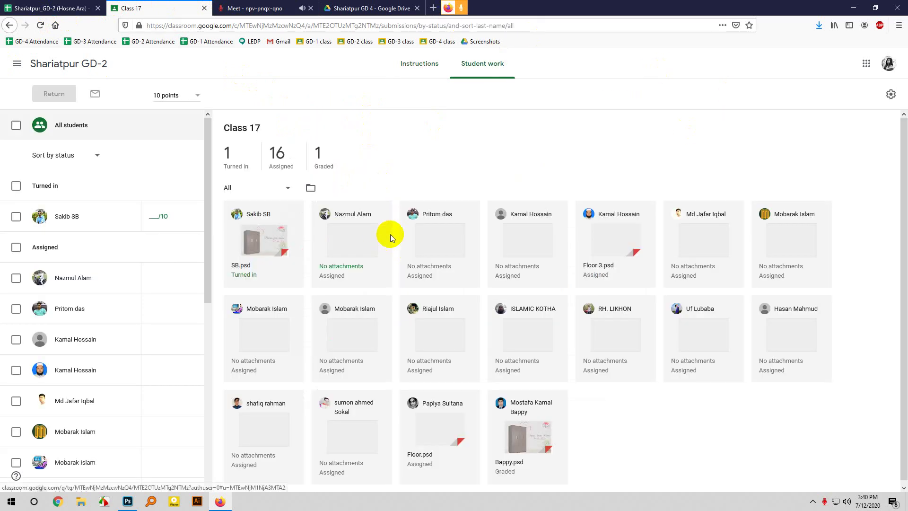
pyautogui.click(252, 235)
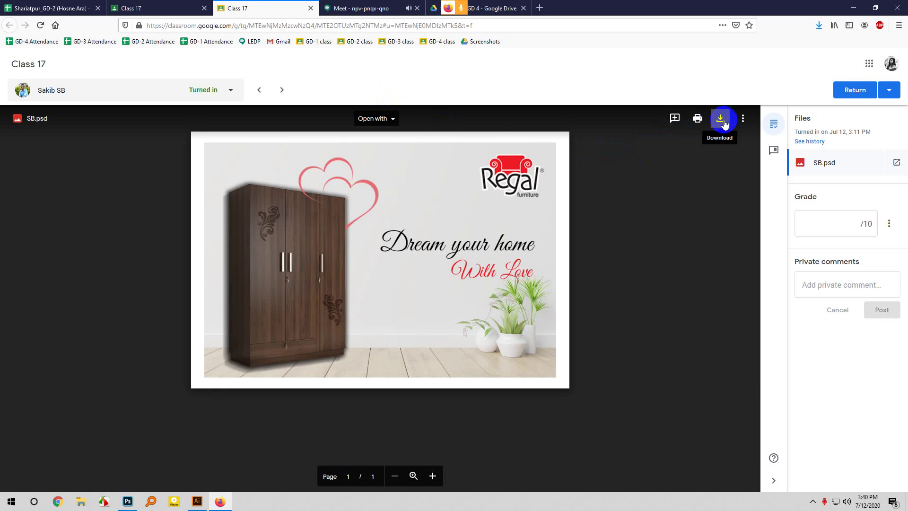
pyautogui.click(720, 120)
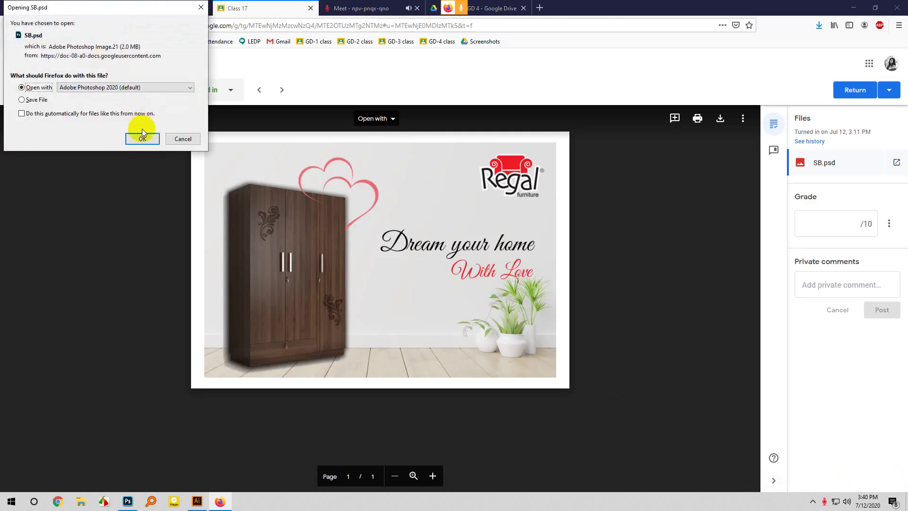
pyautogui.click(144, 136)
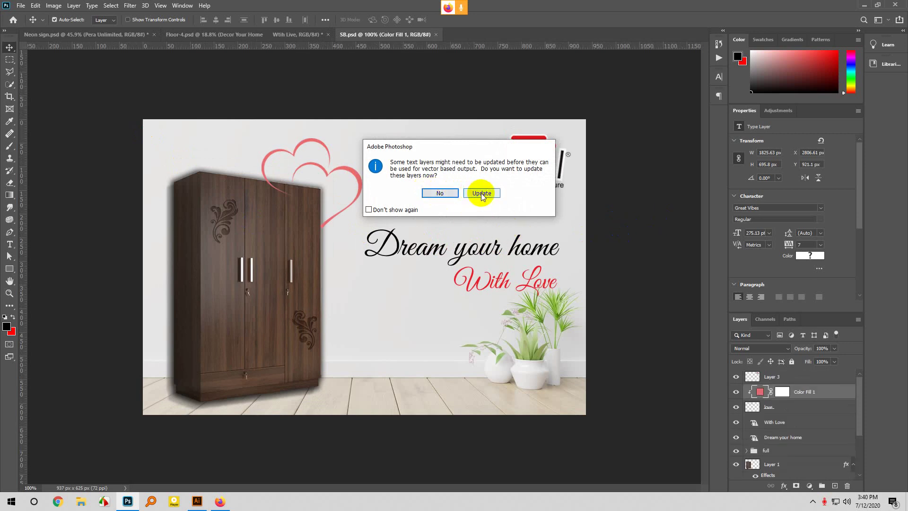
# - Skip updating text layers and zoom around the SB.psd 'Dream your home With Love' ad
pyautogui.click(440, 193)
pyautogui.scroll(2, 191, 265)
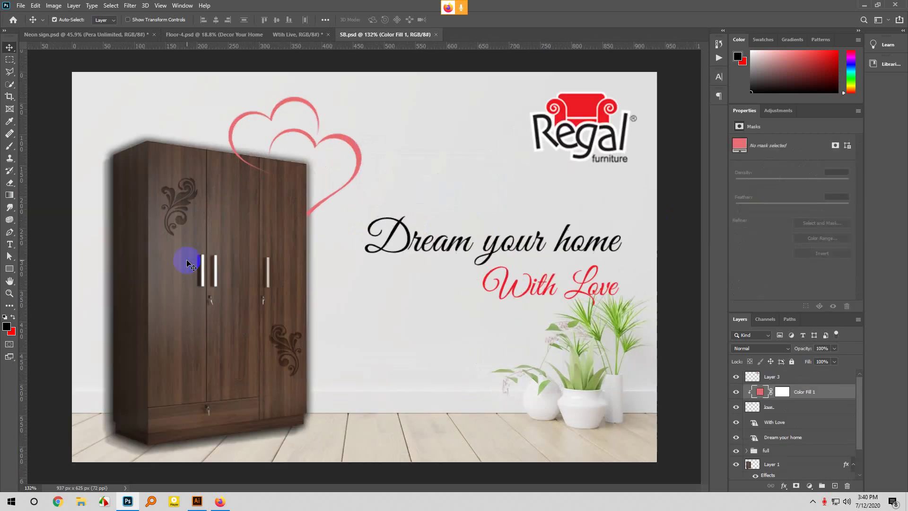
pyautogui.scroll(-2, 277, 273)
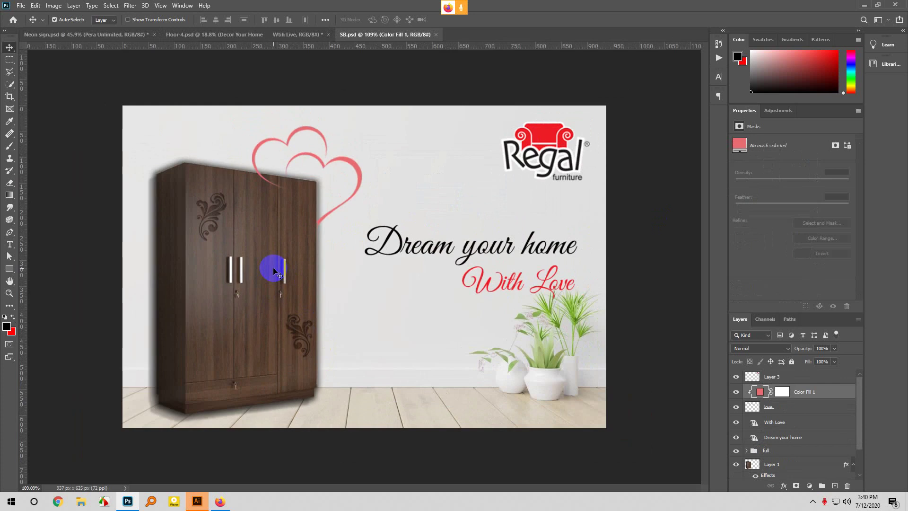
pyautogui.click(213, 506)
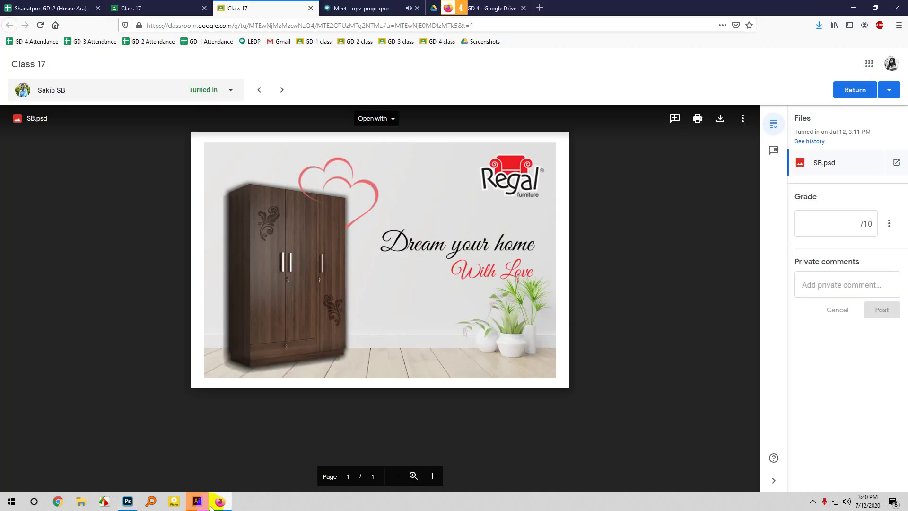
pyautogui.click(127, 501)
pyautogui.scroll(2, 343, 268)
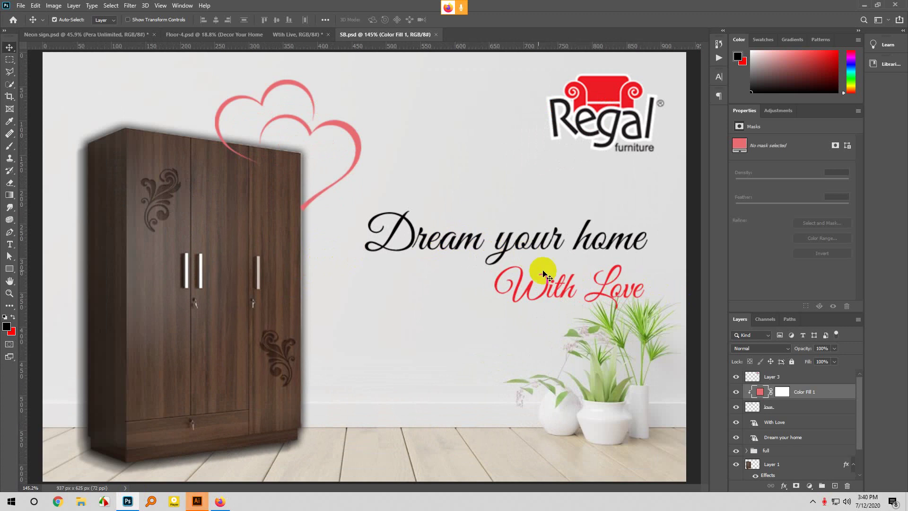
pyautogui.scroll(-1, 512, 276)
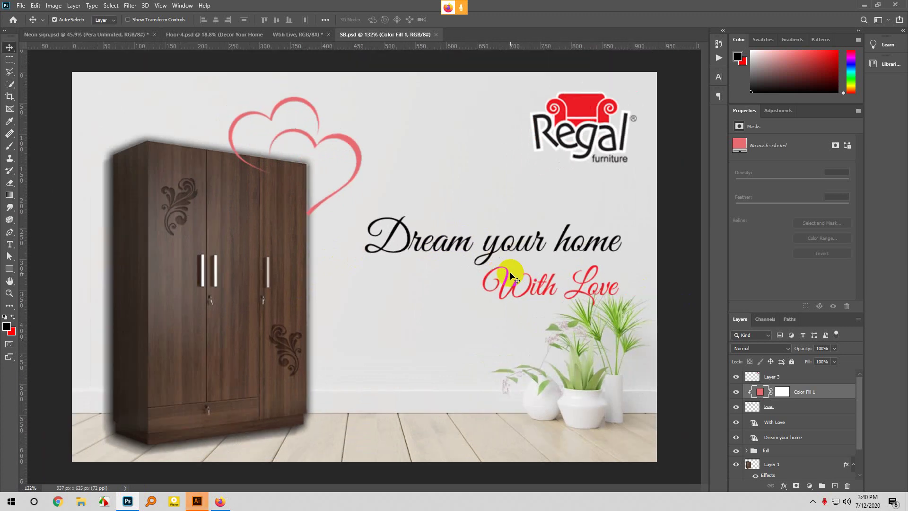
pyautogui.scroll(-1, 298, 356)
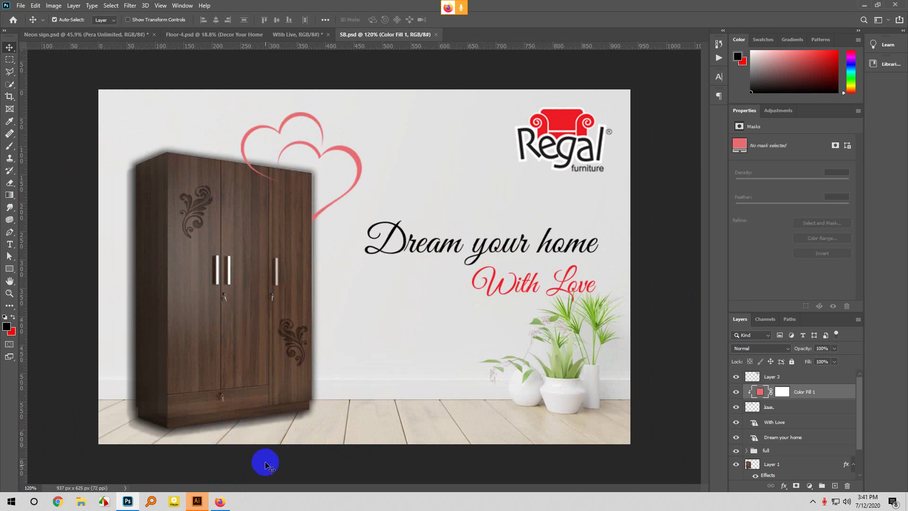
# - Present the entire screen in the Meet call, allowing Firefox to share it
pyautogui.click(227, 505)
pyautogui.click(379, 8)
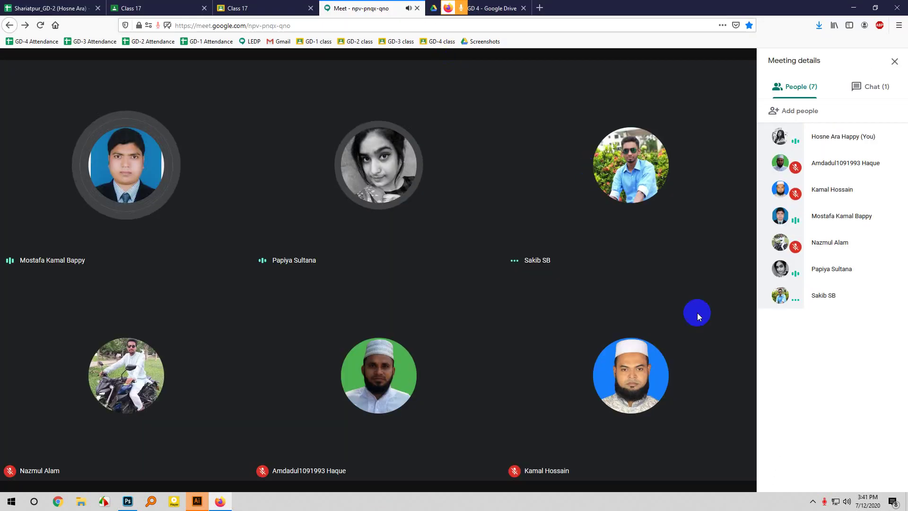
pyautogui.click(707, 471)
pyautogui.click(688, 404)
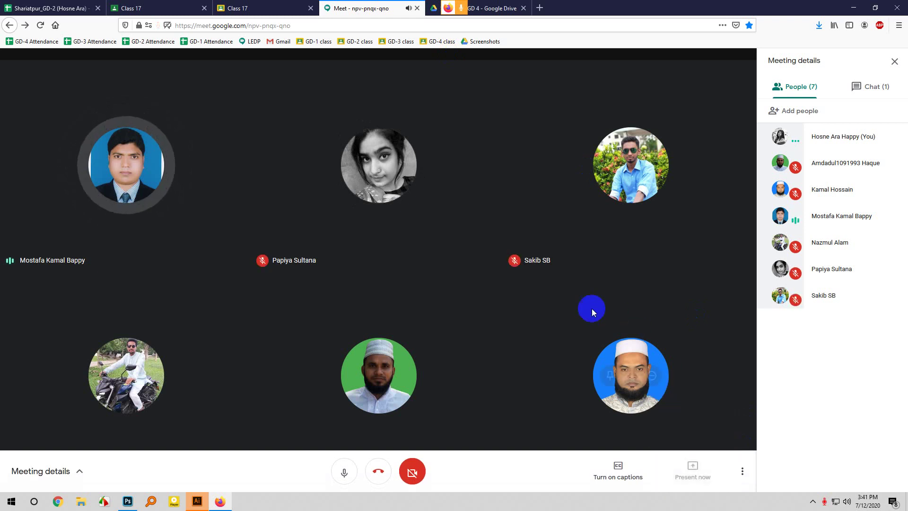
pyautogui.click(273, 66)
pyautogui.click(274, 147)
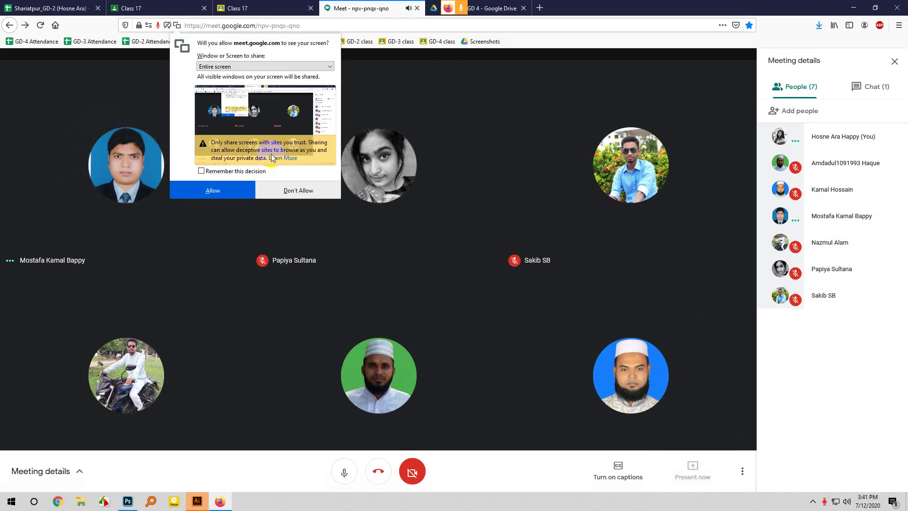
pyautogui.click(232, 190)
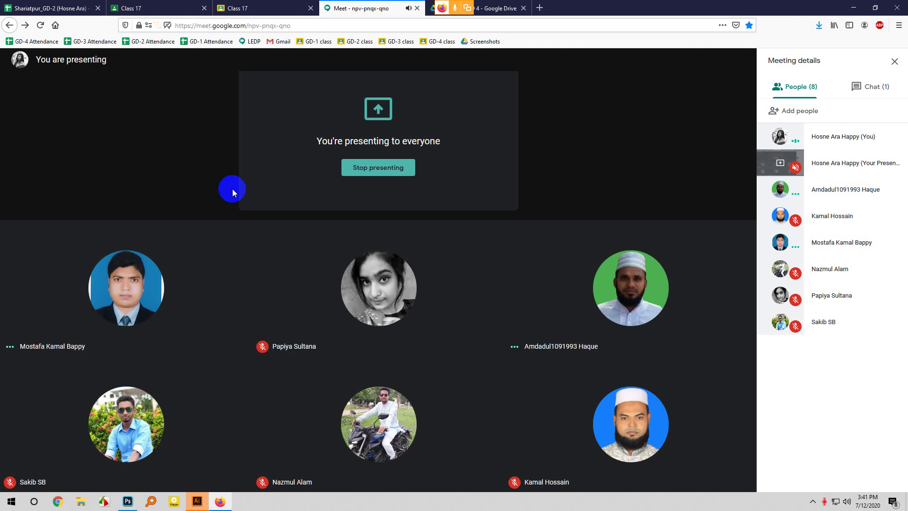
# - Zoom in on SB.psd's wardrobe ornament and base, then bring Floor-4.psd forward
pyautogui.click(127, 503)
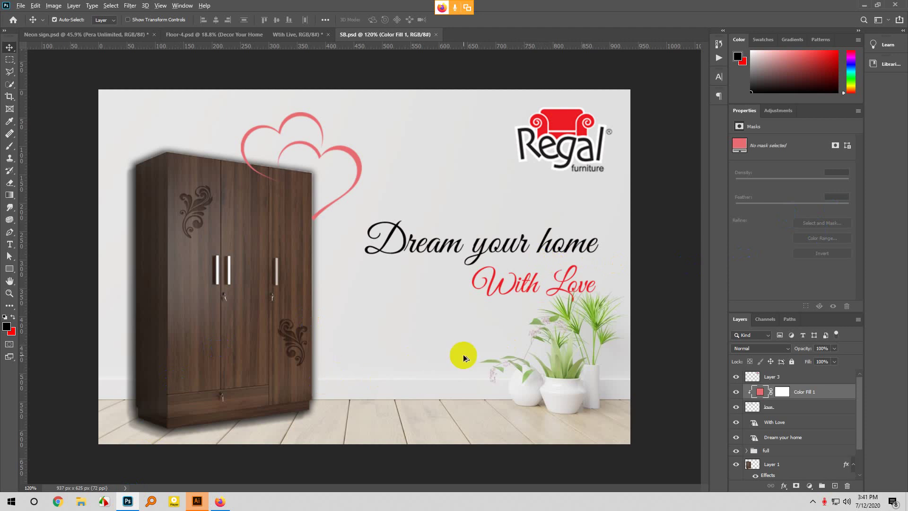
pyautogui.moveTo(243, 278)
pyautogui.mouseDown()
pyautogui.moveTo(175, 142)
pyautogui.moveTo(375, 189)
pyautogui.mouseUp()
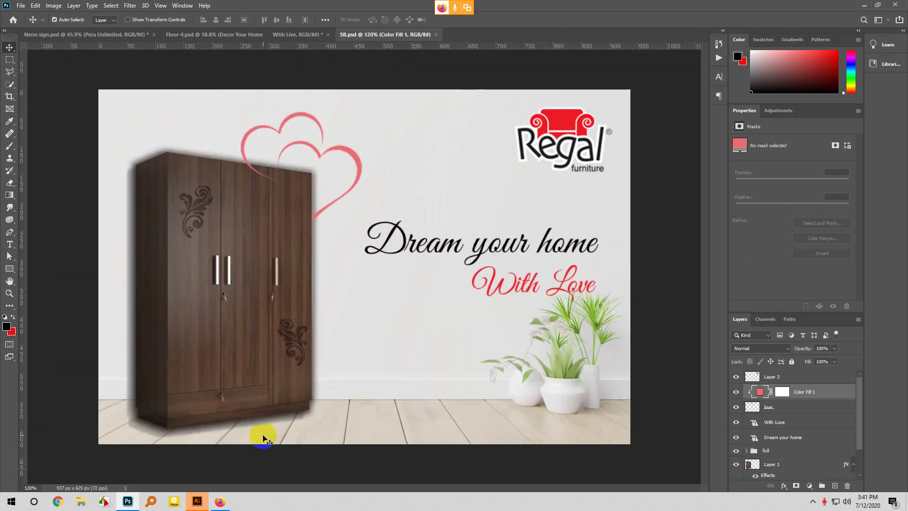
pyautogui.moveTo(263, 439); pyautogui.dragTo(255, 454)
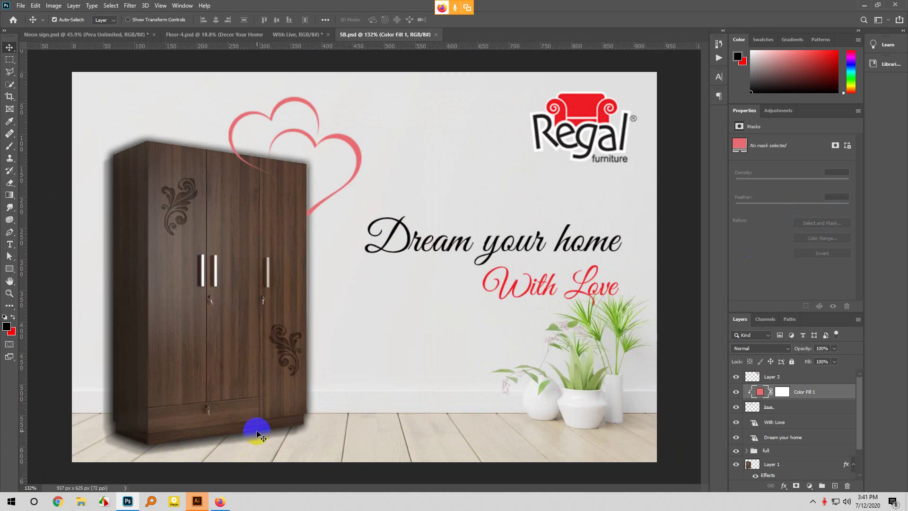
pyautogui.scroll(-2, 454, 293)
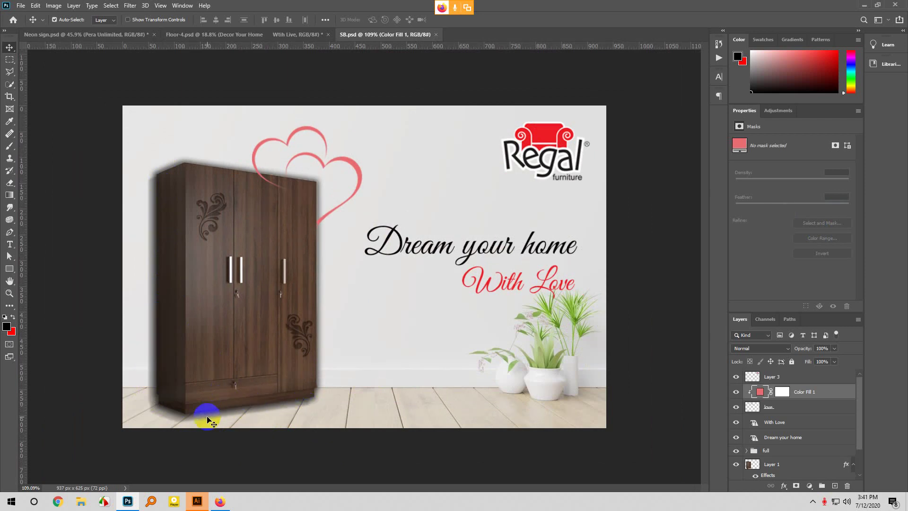
pyautogui.scroll(-1, 314, 277)
pyautogui.scroll(3, 314, 278)
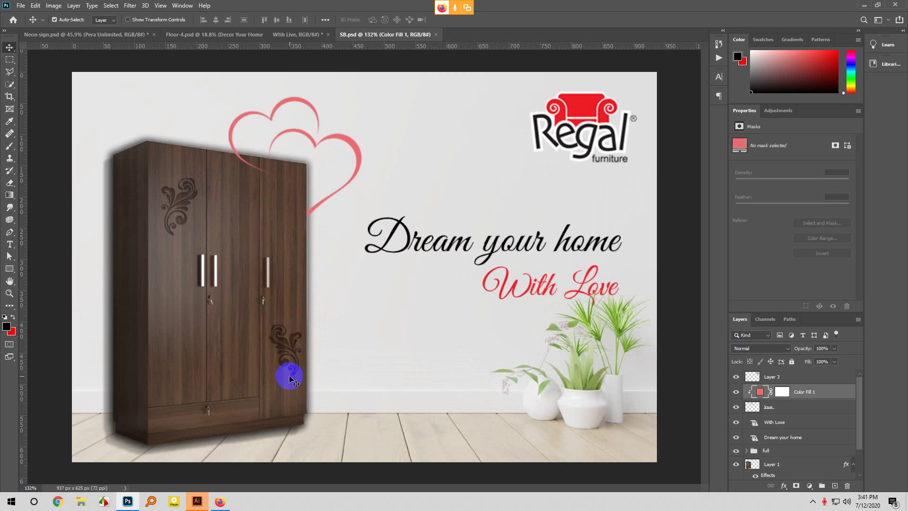
pyautogui.scroll(-1, 290, 374)
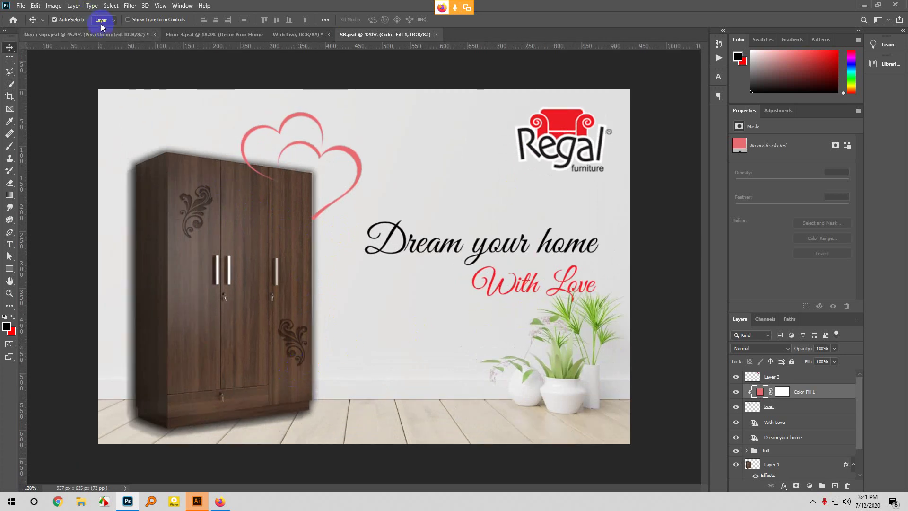
pyautogui.click(254, 31)
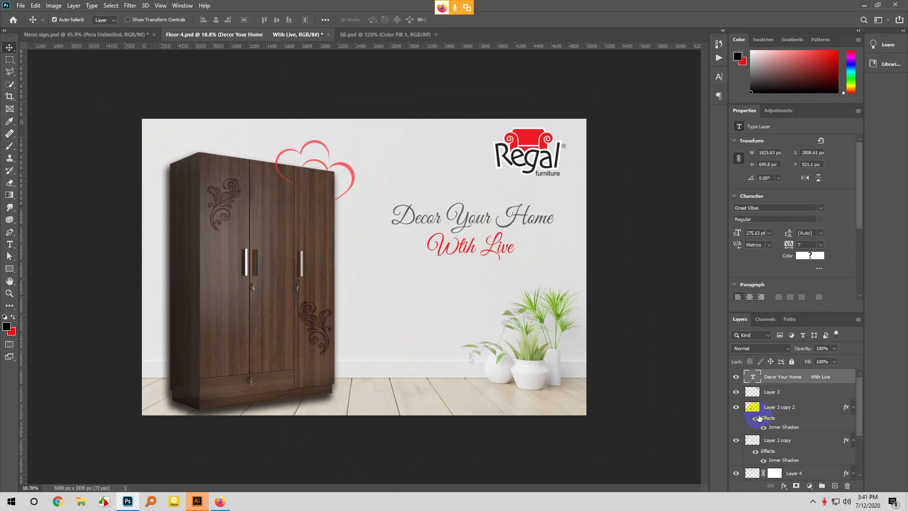
pyautogui.scroll(-3, 762, 413)
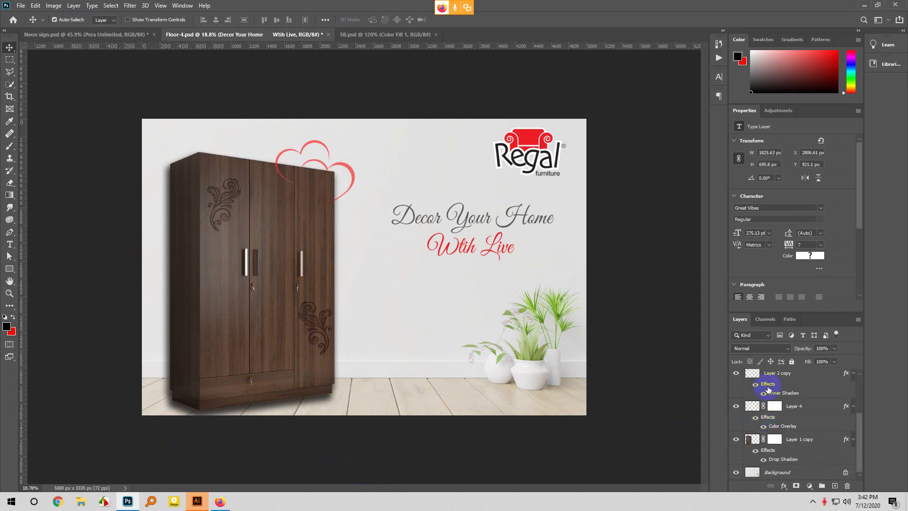
pyautogui.scroll(1, 774, 428)
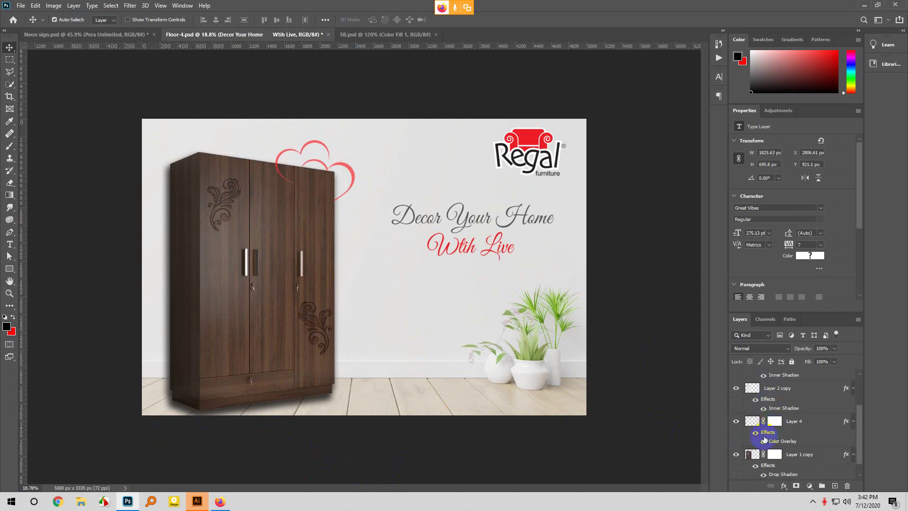
pyautogui.click(735, 422)
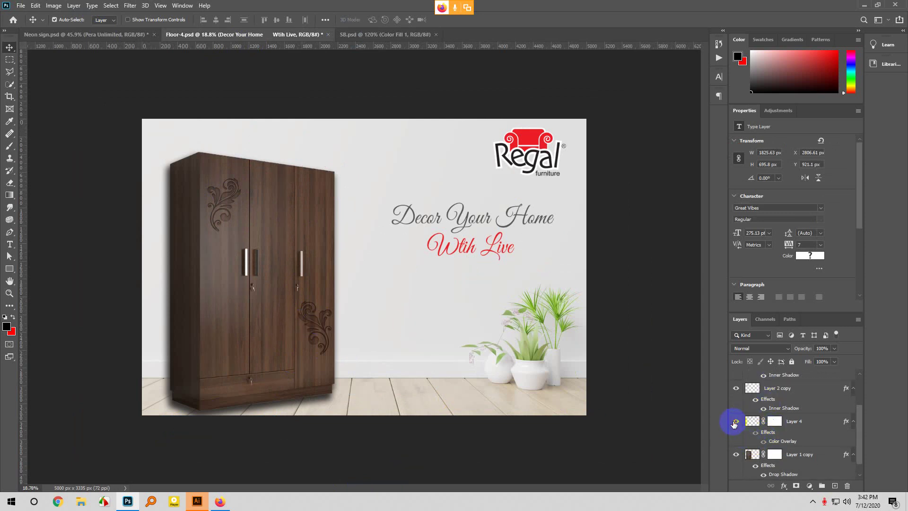
pyautogui.click(735, 422)
pyautogui.scroll(-1, 761, 454)
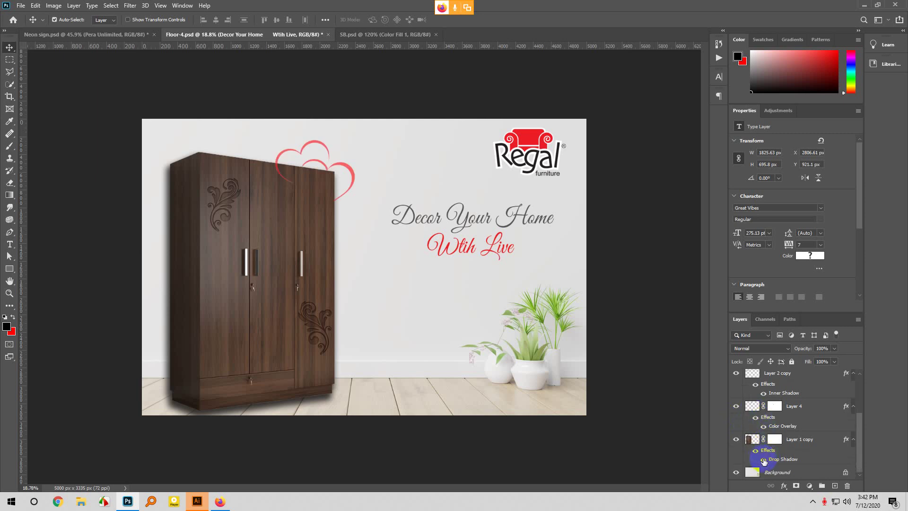
pyautogui.click(764, 459)
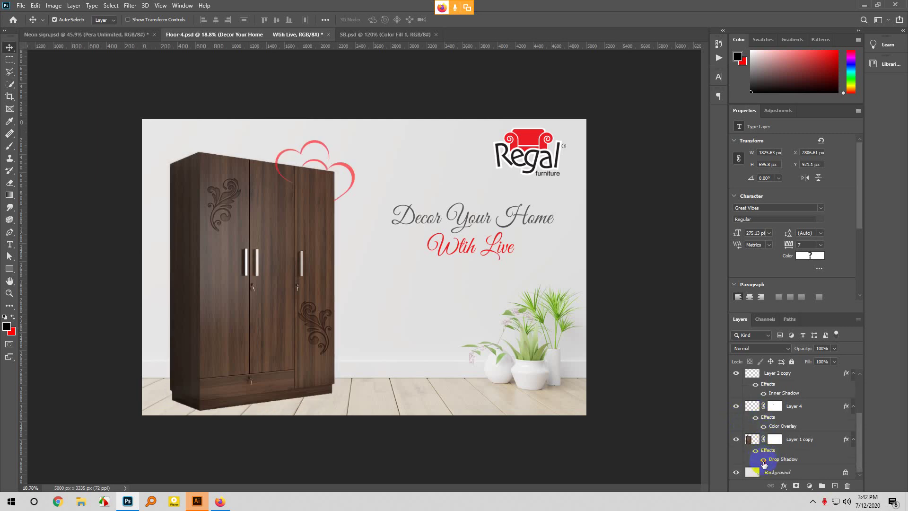
pyautogui.click(764, 459)
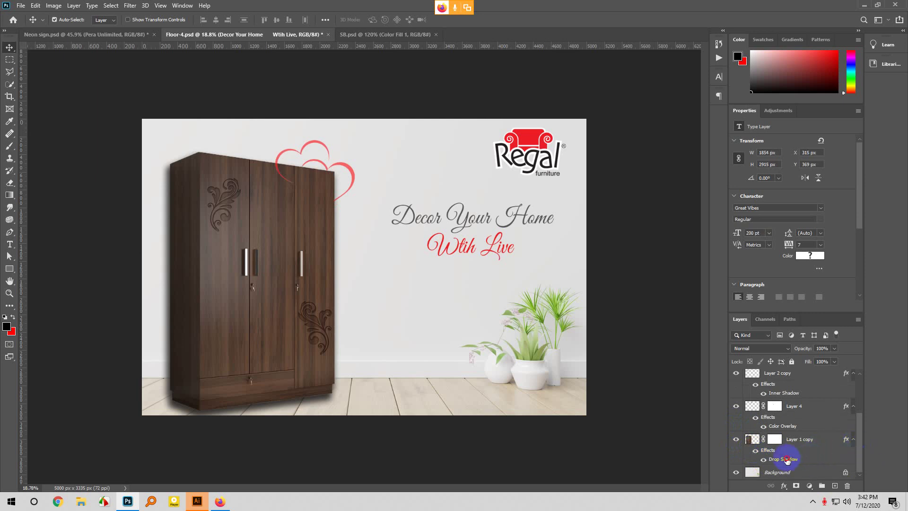
pyautogui.click(786, 460)
pyautogui.doubleClick(787, 459)
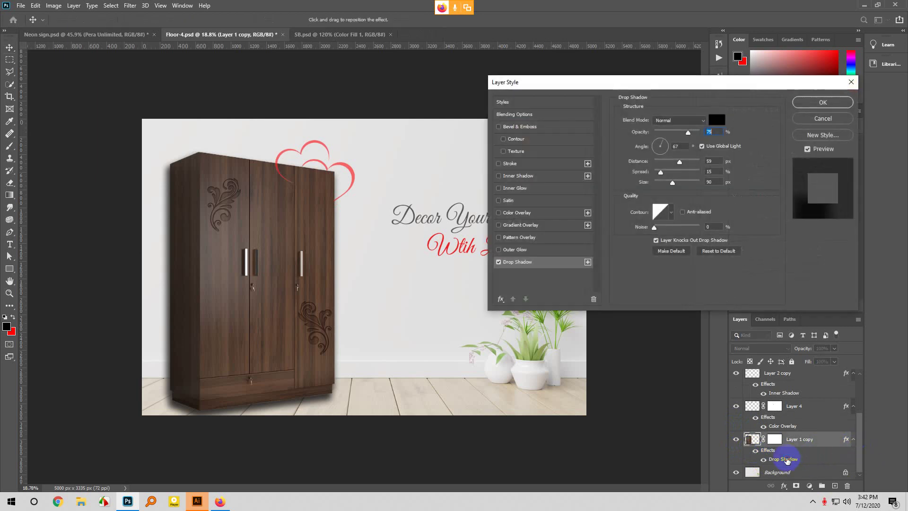
pyautogui.click(831, 117)
# - Open Advertisement.psd from the Class 17 > Almirah Advertisement folder
pyautogui.click(21, 6)
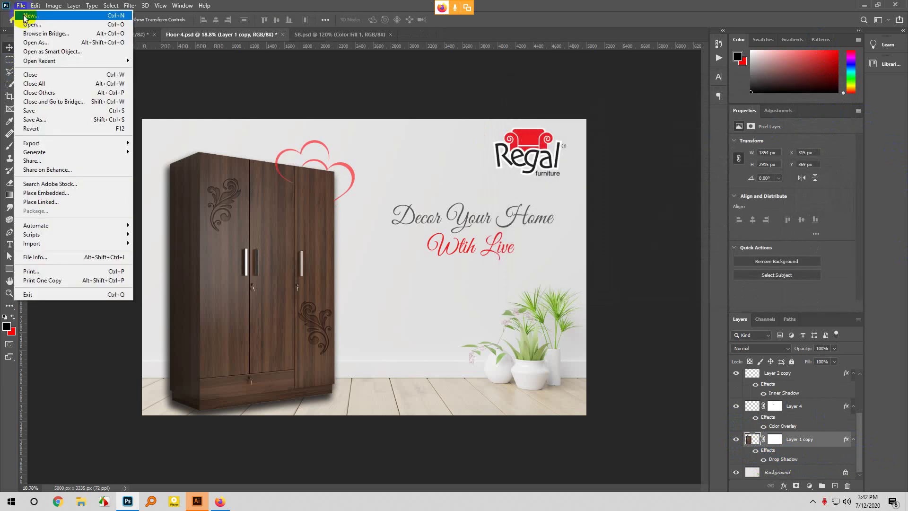
pyautogui.click(30, 25)
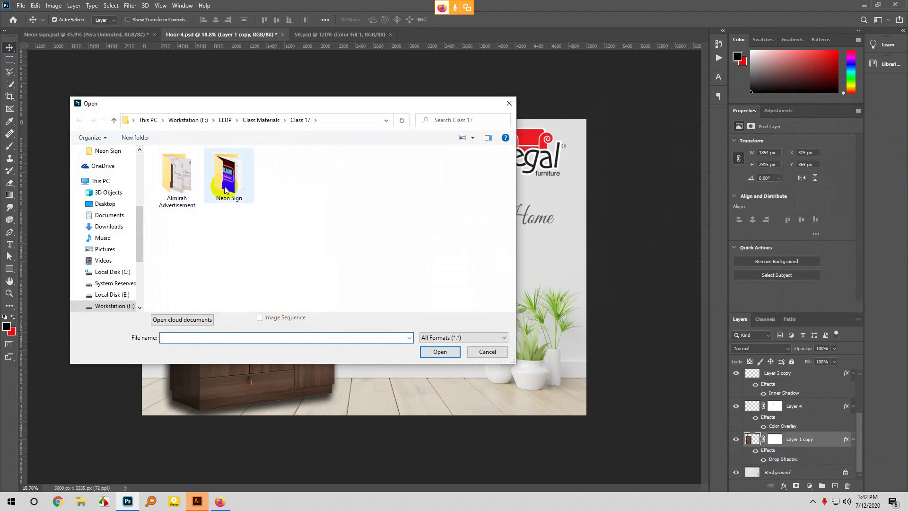
pyautogui.doubleClick(226, 186)
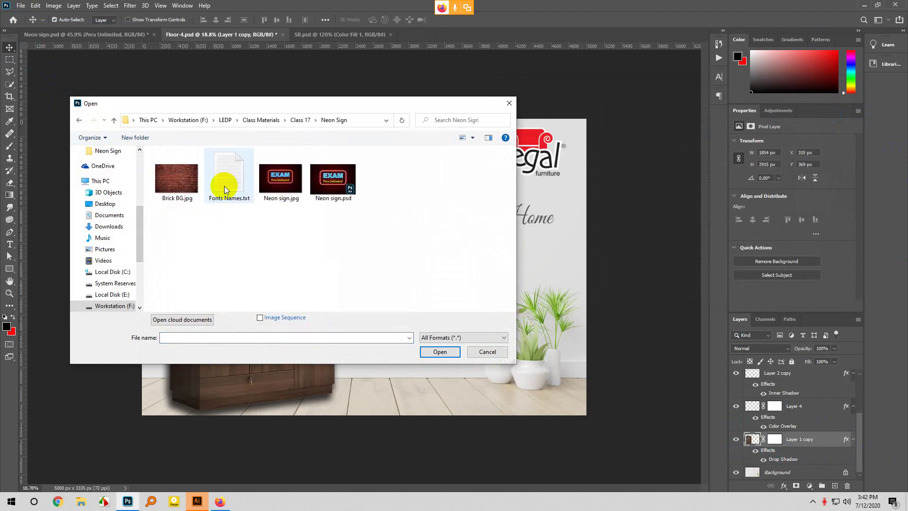
pyautogui.click(77, 121)
pyautogui.doubleClick(166, 174)
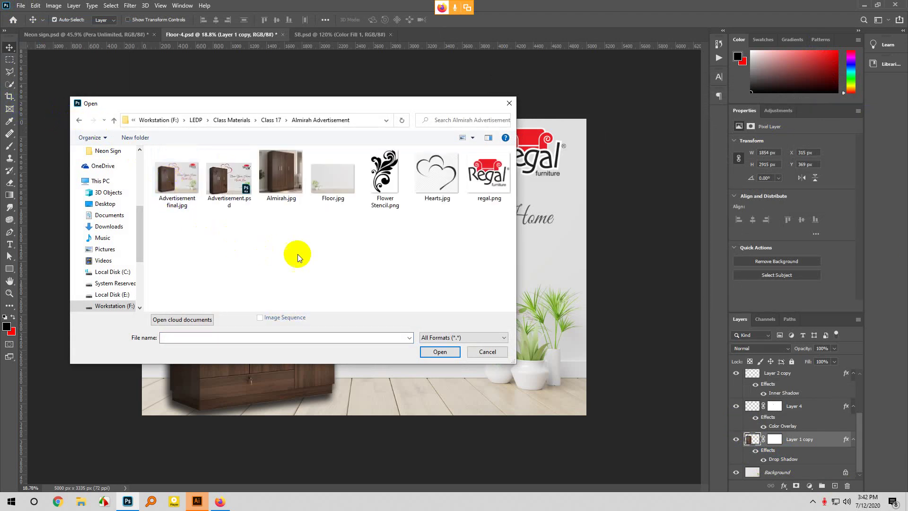
pyautogui.click(232, 177)
pyautogui.click(439, 351)
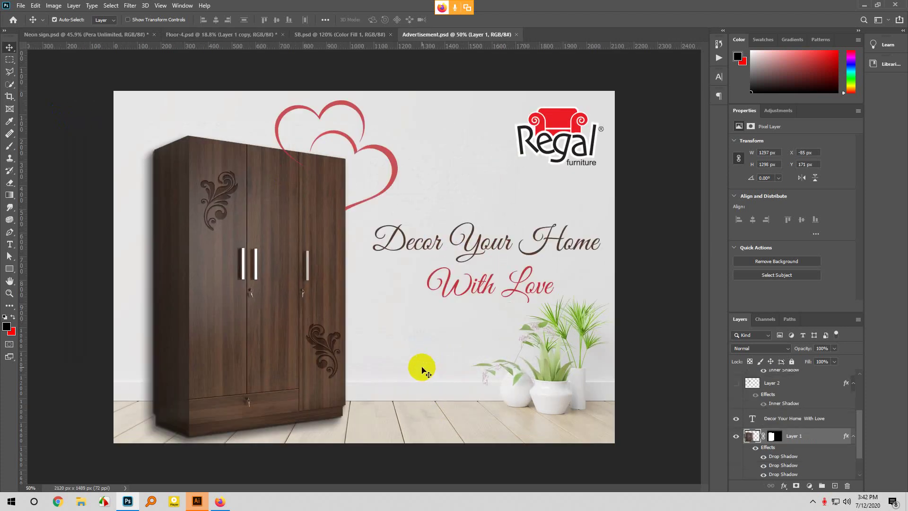
pyautogui.scroll(-2, 782, 450)
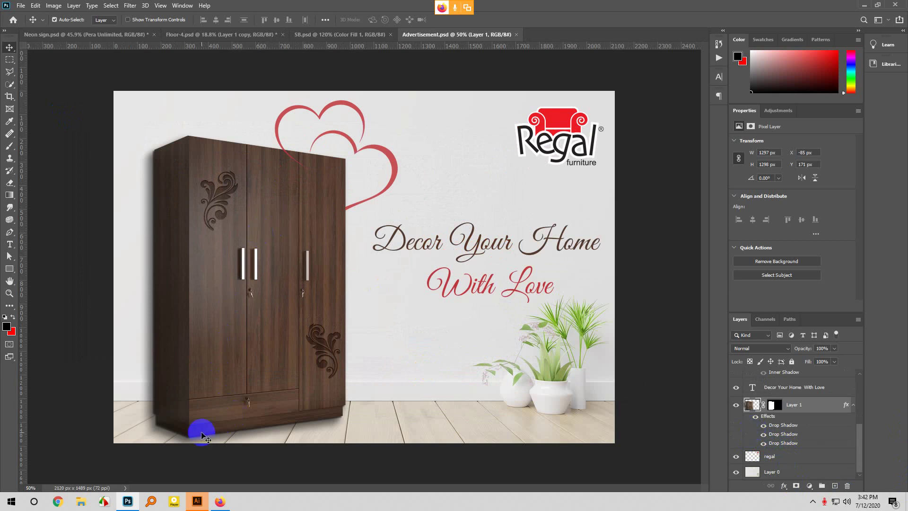
pyautogui.click(763, 425)
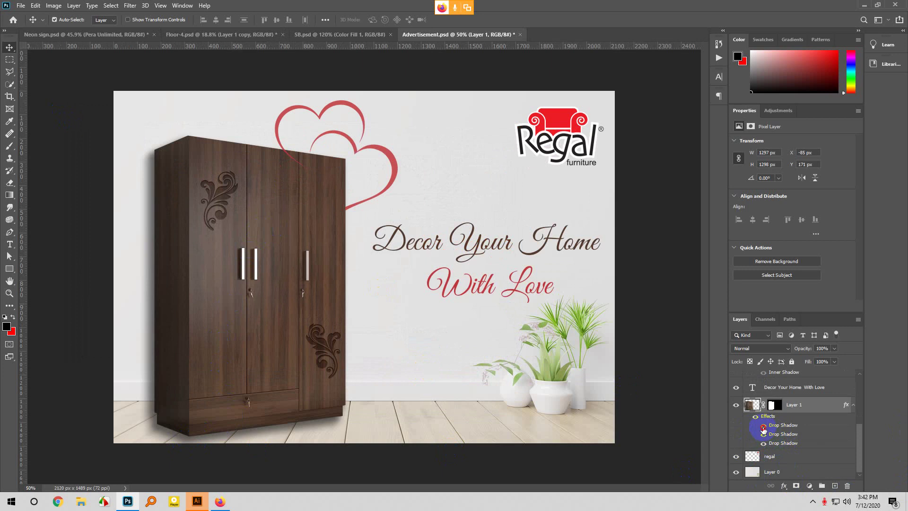
pyautogui.click(762, 426)
pyautogui.click(765, 435)
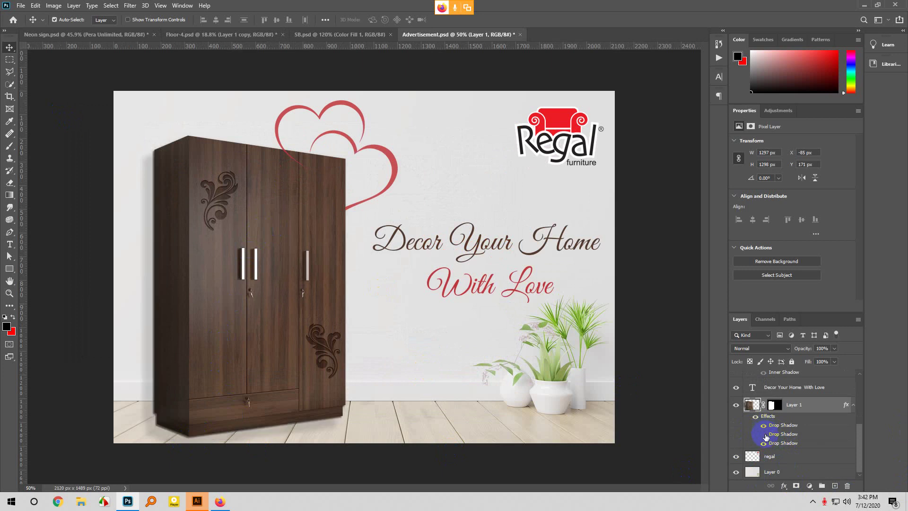
pyautogui.click(764, 435)
pyautogui.click(764, 443)
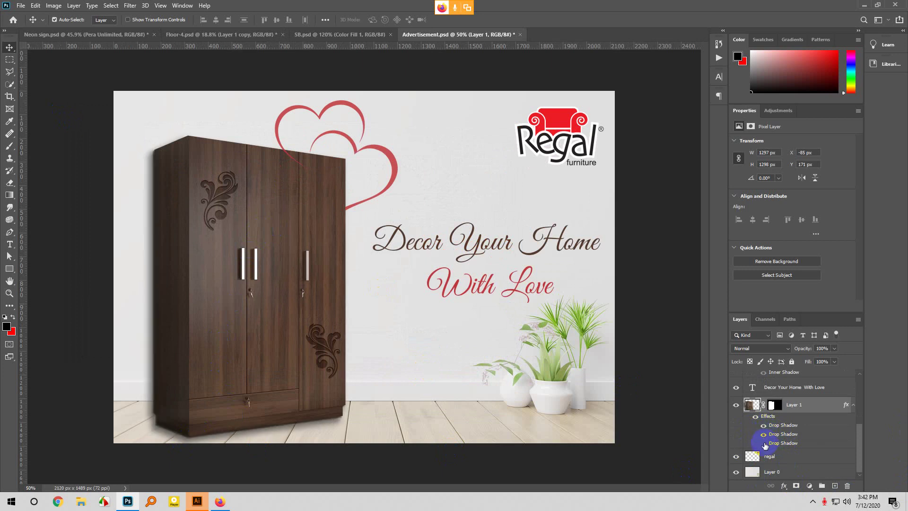
pyautogui.click(764, 444)
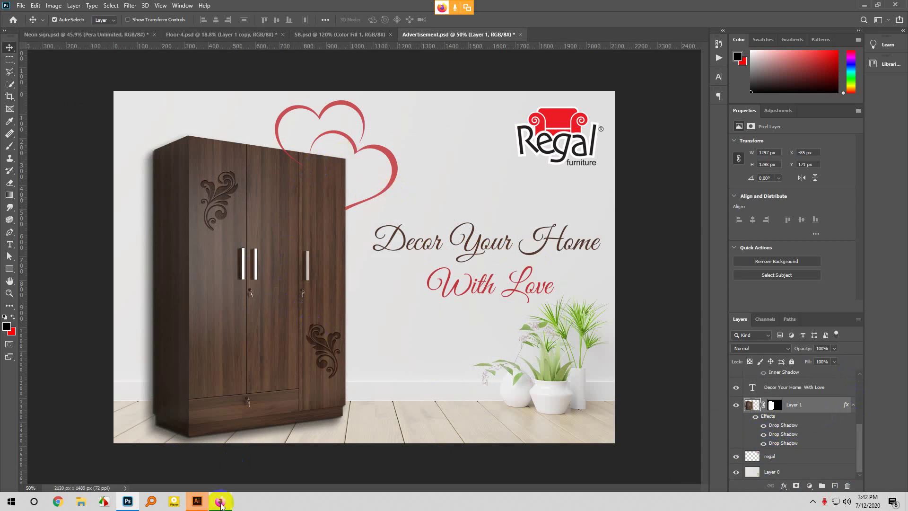
pyautogui.click(220, 502)
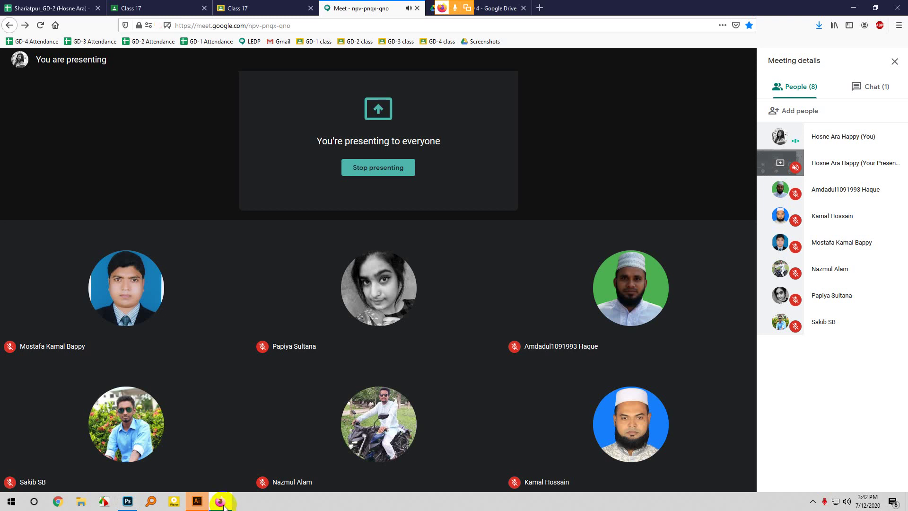
pyautogui.click(127, 502)
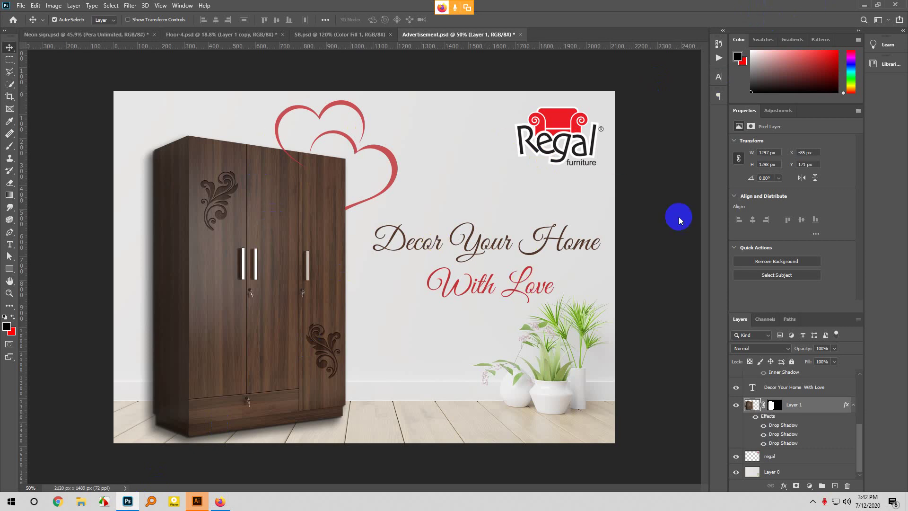
# - In the Advertisement ad, toggle the hearts layer (Shape 2) off and on and select it
pyautogui.click(737, 457)
pyautogui.scroll(3, 743, 436)
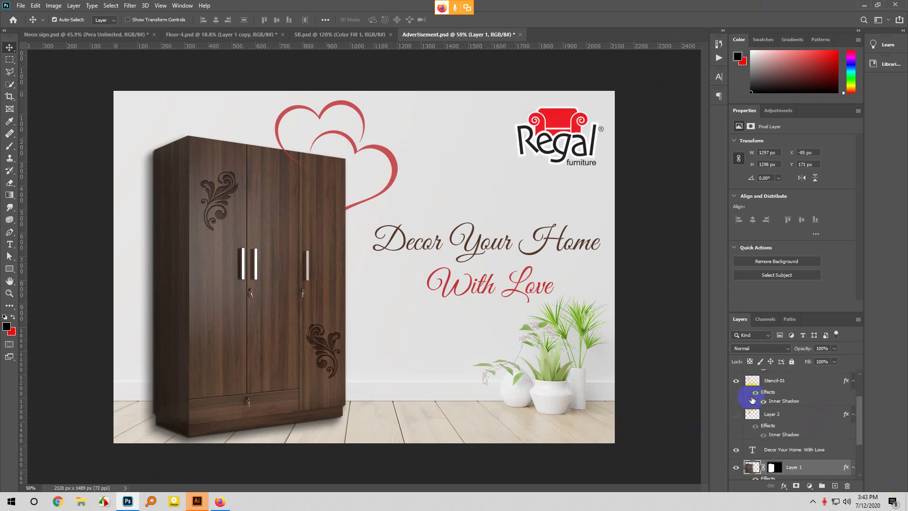
pyautogui.scroll(3, 751, 401)
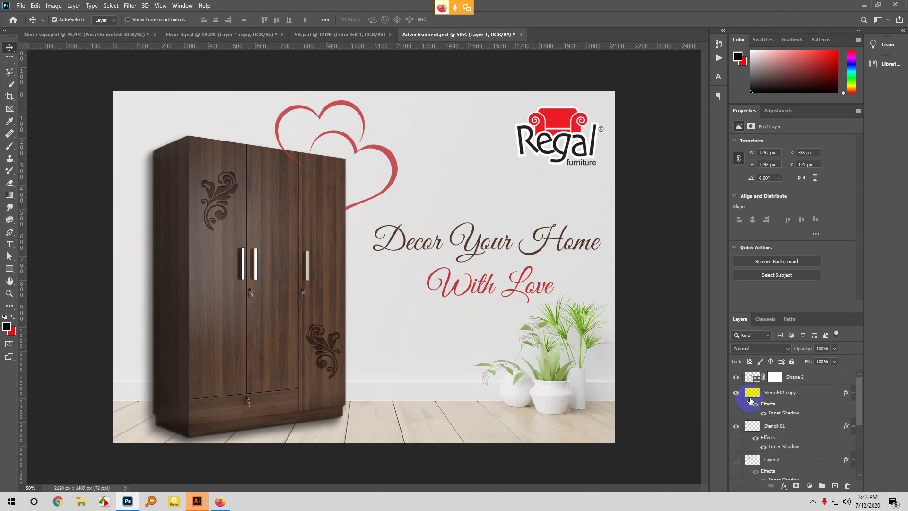
pyautogui.click(737, 377)
pyautogui.click(736, 377)
pyautogui.click(388, 157)
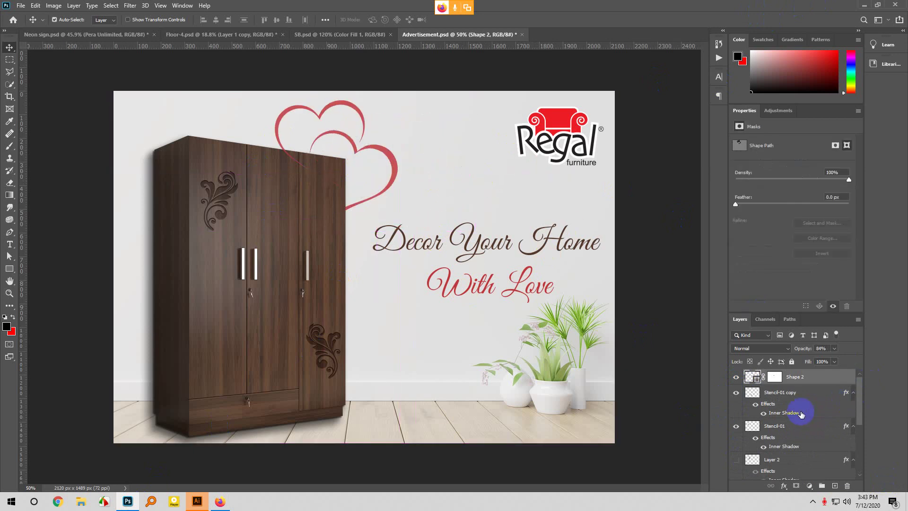
pyautogui.click(736, 378)
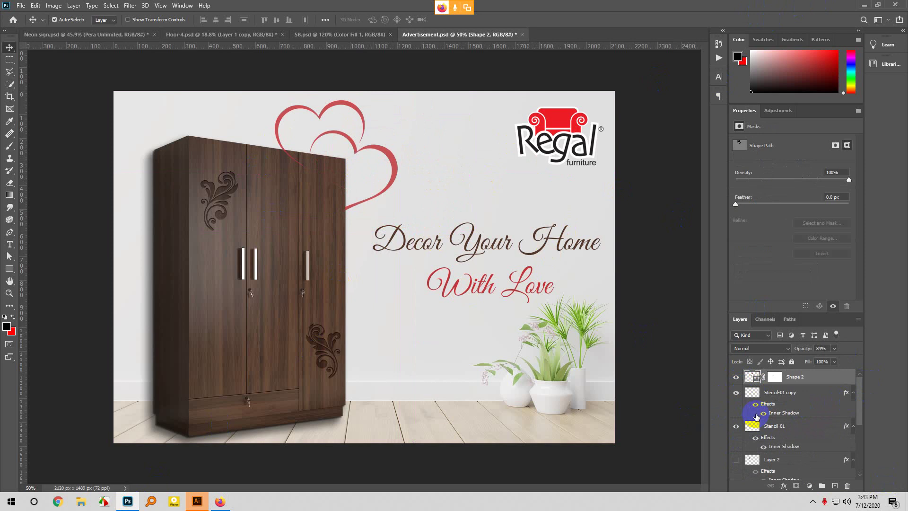
# - Look over SB.psd in Photoshop, then bring the Google Meet call back to the front
pyautogui.scroll(-2, 756, 416)
pyautogui.scroll(-1, 755, 415)
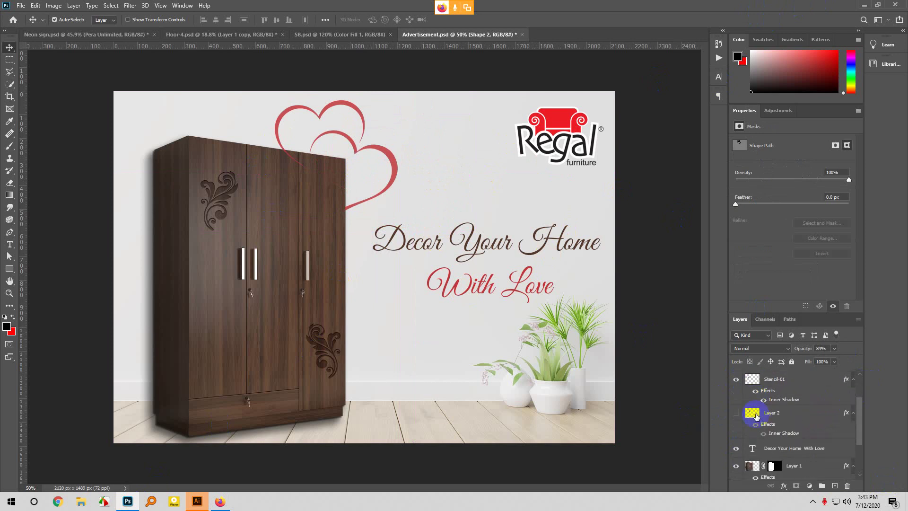
pyautogui.click(499, 301)
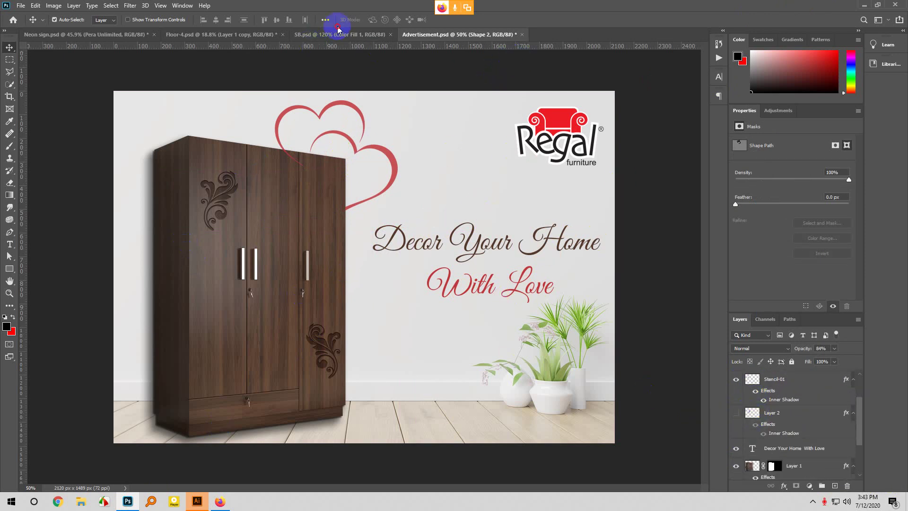
pyautogui.click(345, 35)
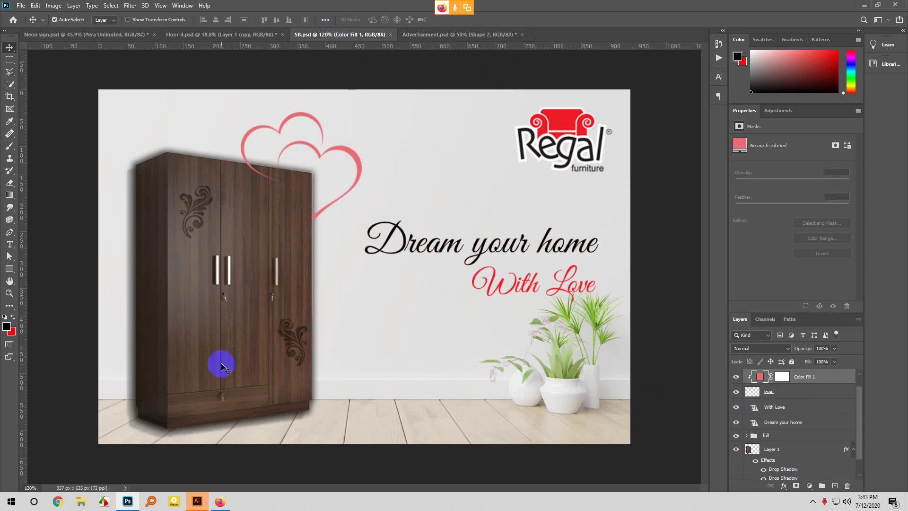
pyautogui.click(221, 502)
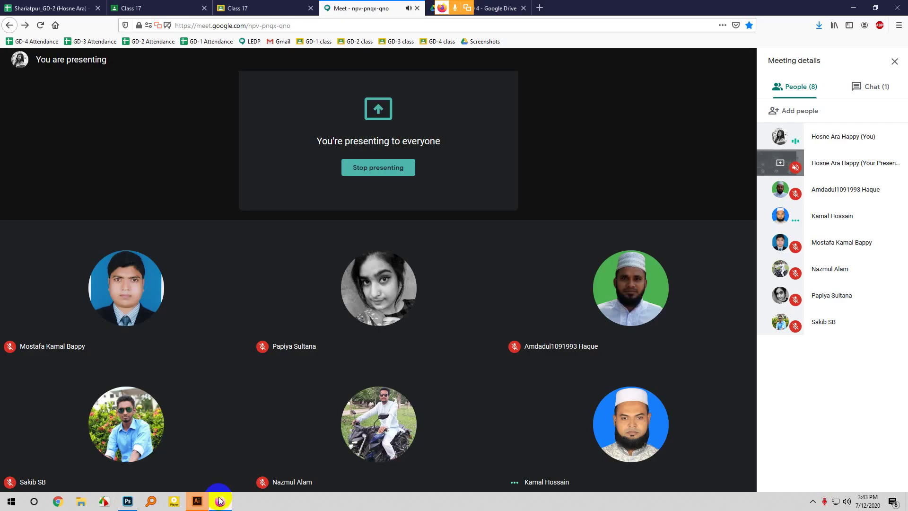
# - Grade the SB.psd submission 8/10, return it to the student, and check Student work
pyautogui.click(262, 8)
pyautogui.click(844, 231)
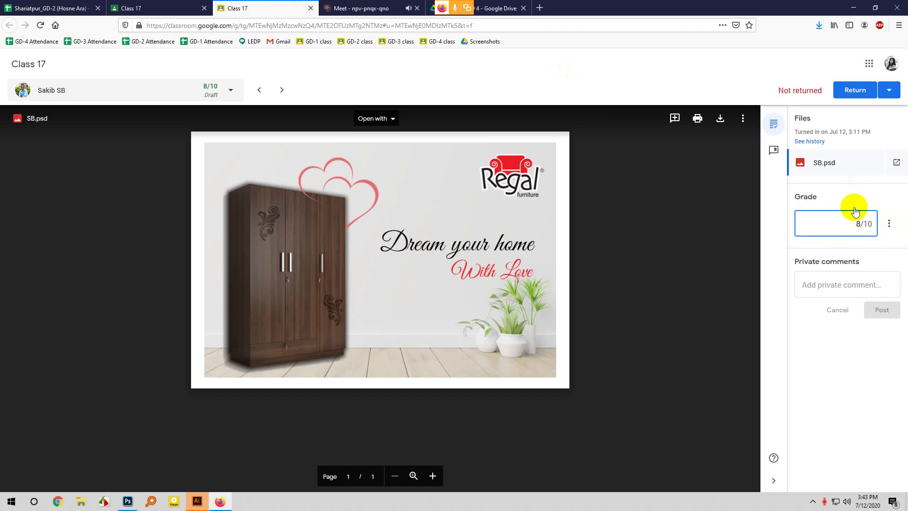
pyautogui.click(851, 89)
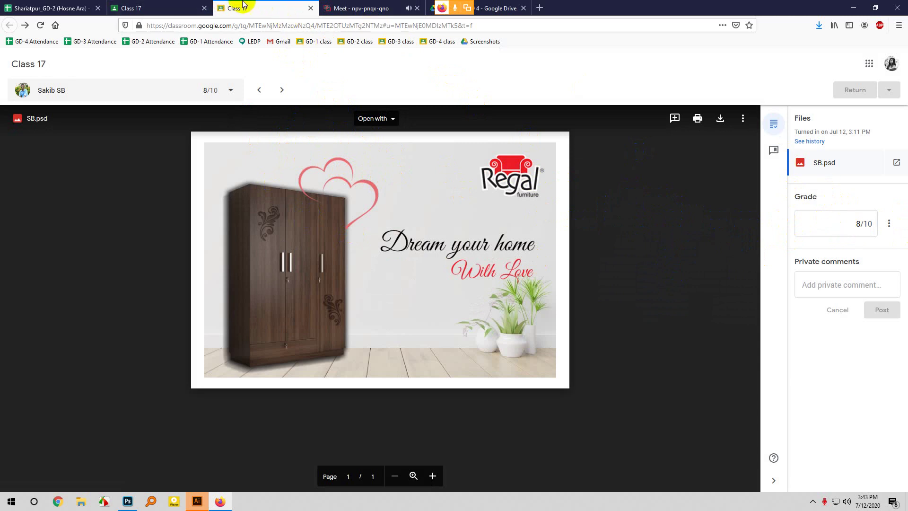
pyautogui.click(131, 6)
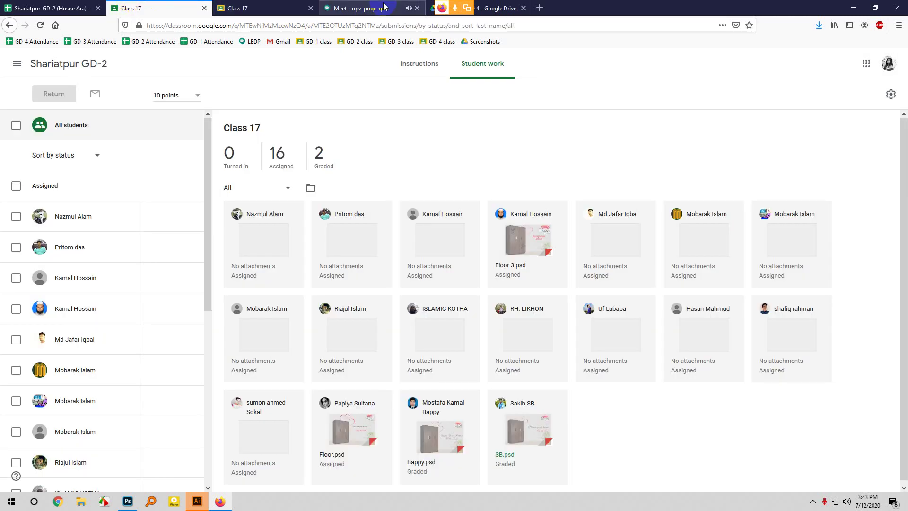
pyautogui.click(284, 8)
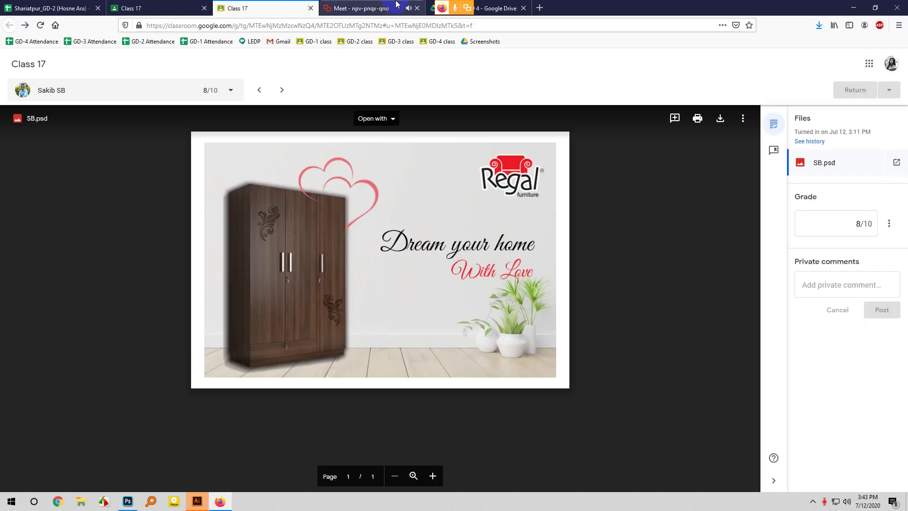
# - Download the Floor 3.psd submission and open it with Adobe Photoshop
pyautogui.click(170, 8)
pyautogui.click(528, 238)
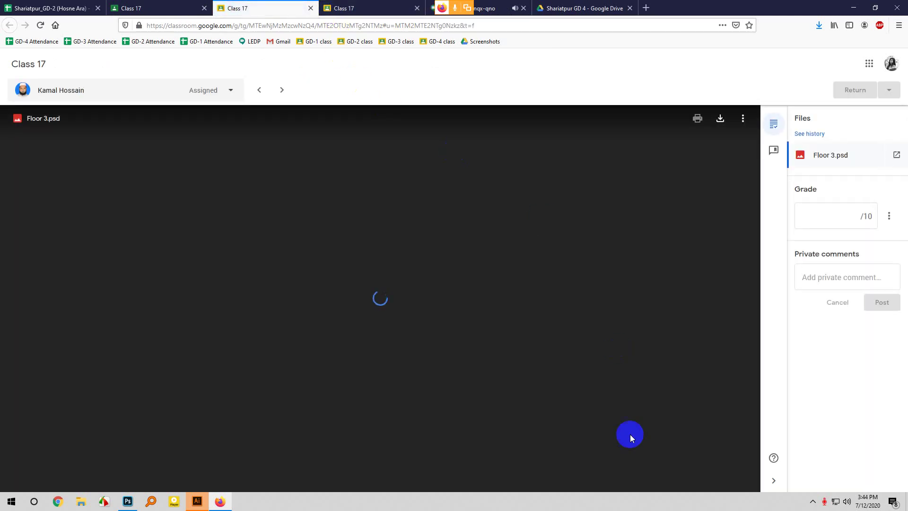
pyautogui.click(836, 152)
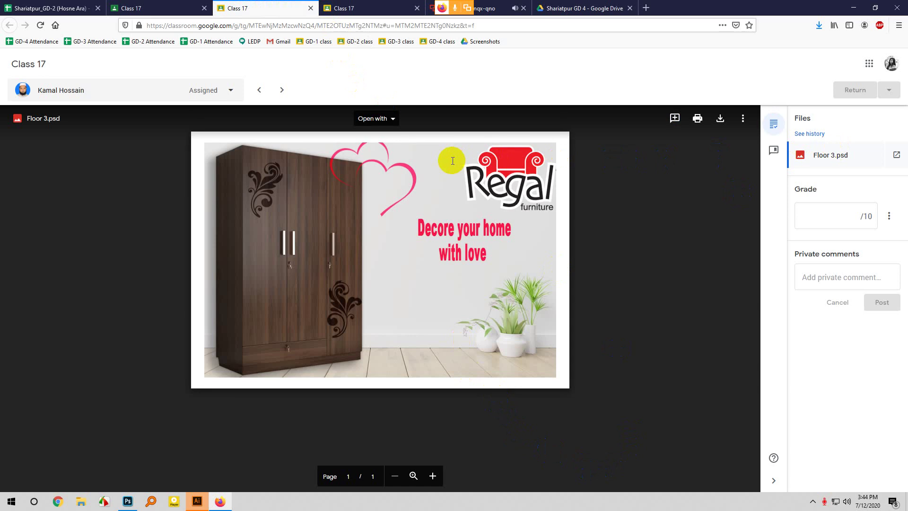
pyautogui.click(717, 116)
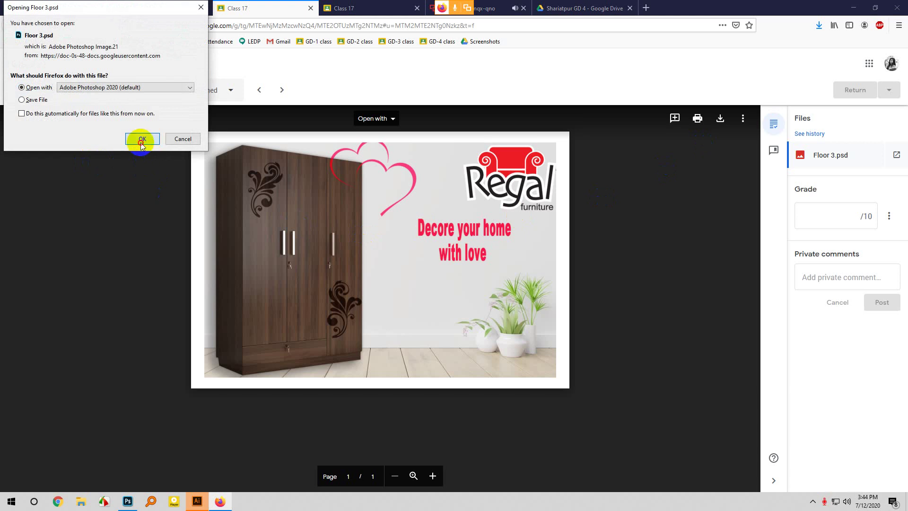
pyautogui.click(142, 139)
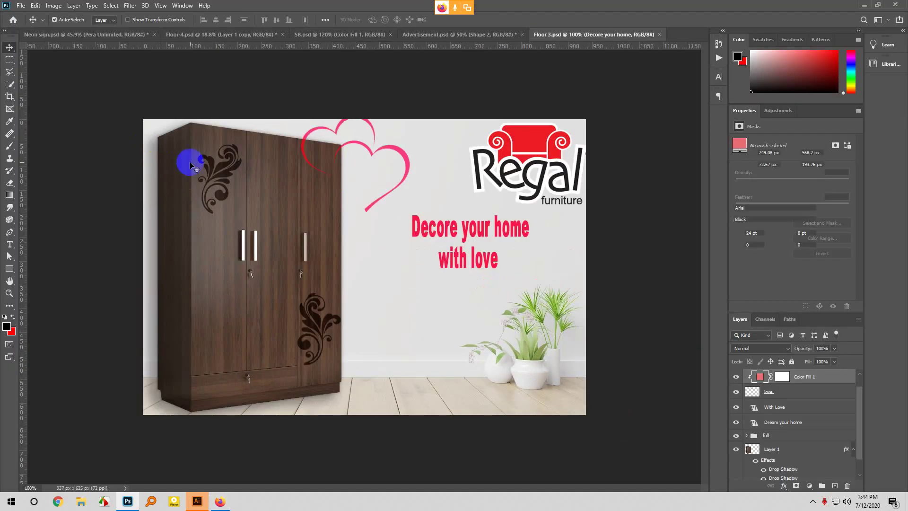
pyautogui.scroll(3, 312, 312)
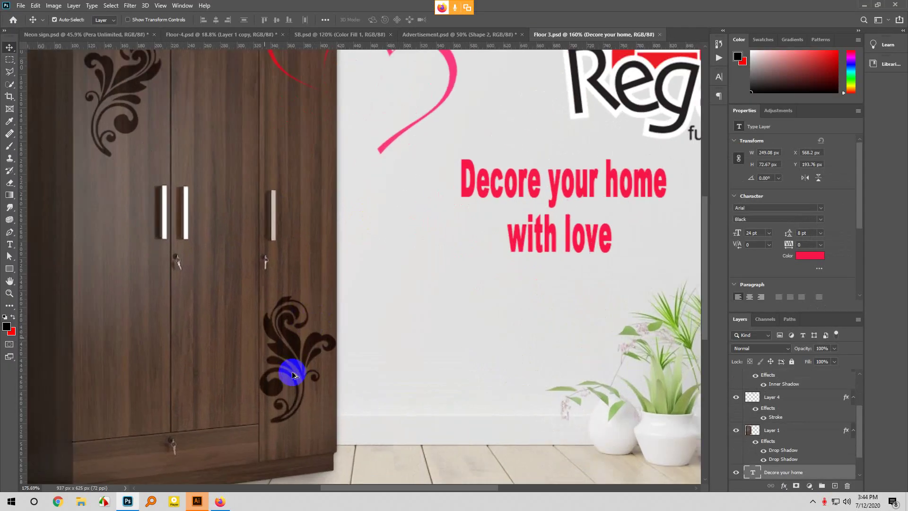
pyautogui.scroll(2, 292, 375)
pyautogui.scroll(-2, 521, 353)
pyautogui.scroll(1, 521, 352)
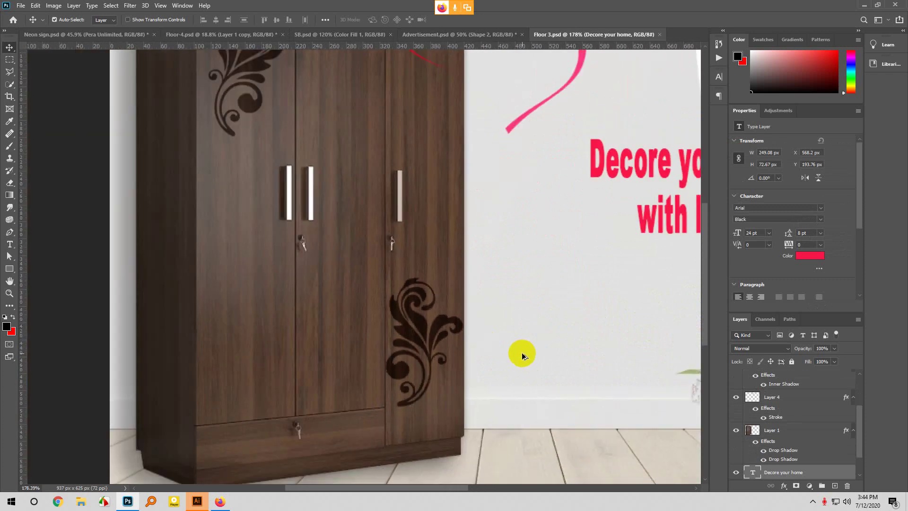
pyautogui.scroll(-2, 521, 353)
pyautogui.scroll(-1, 521, 352)
pyautogui.scroll(1, 436, 333)
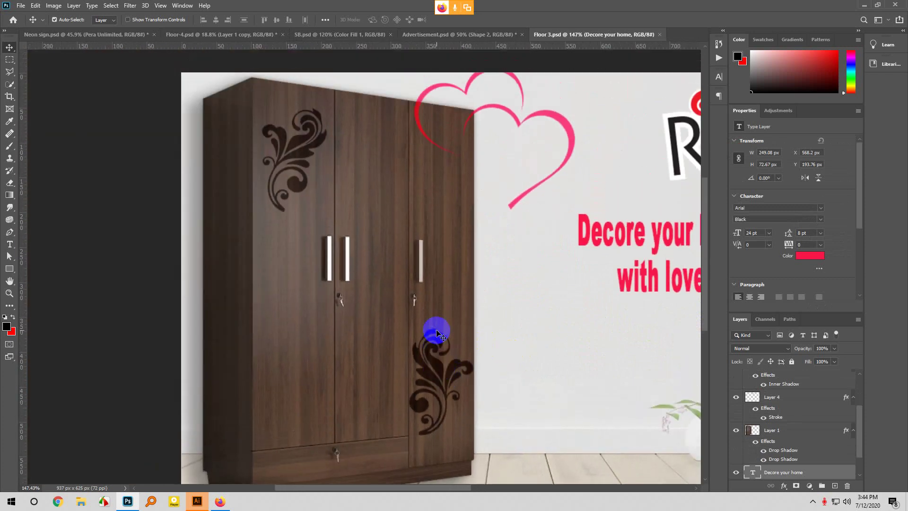
pyautogui.scroll(-2, 427, 332)
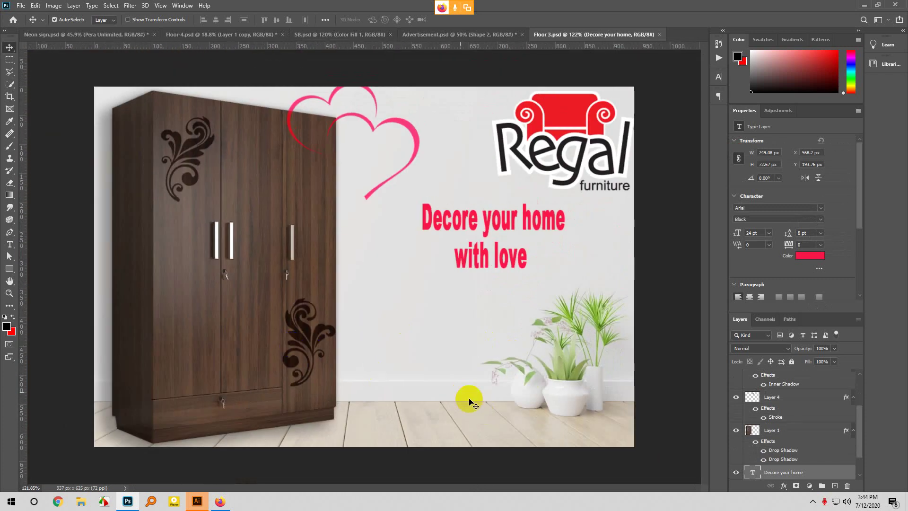
pyautogui.scroll(-1, 375, 308)
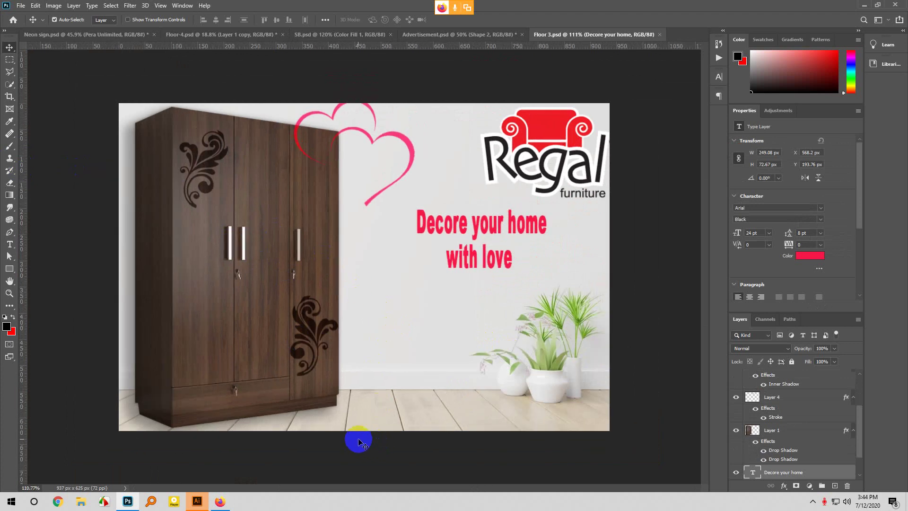
pyautogui.click(136, 113)
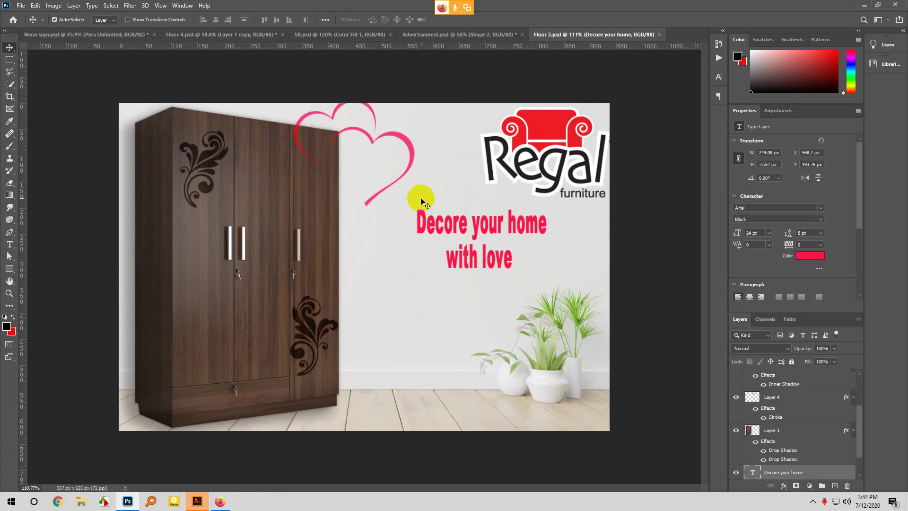
pyautogui.click(218, 501)
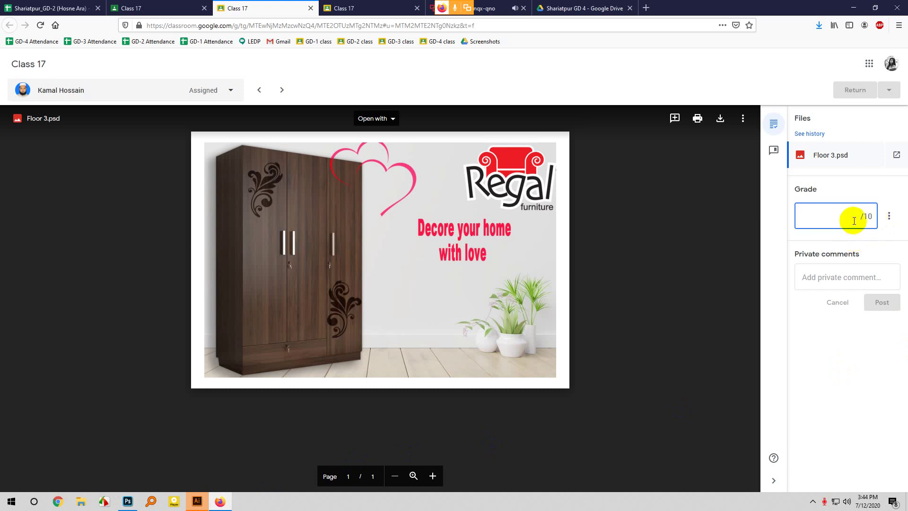
# - Grade Floor 3.psd 7/10, return it, and close its grading tab
pyautogui.write('7')
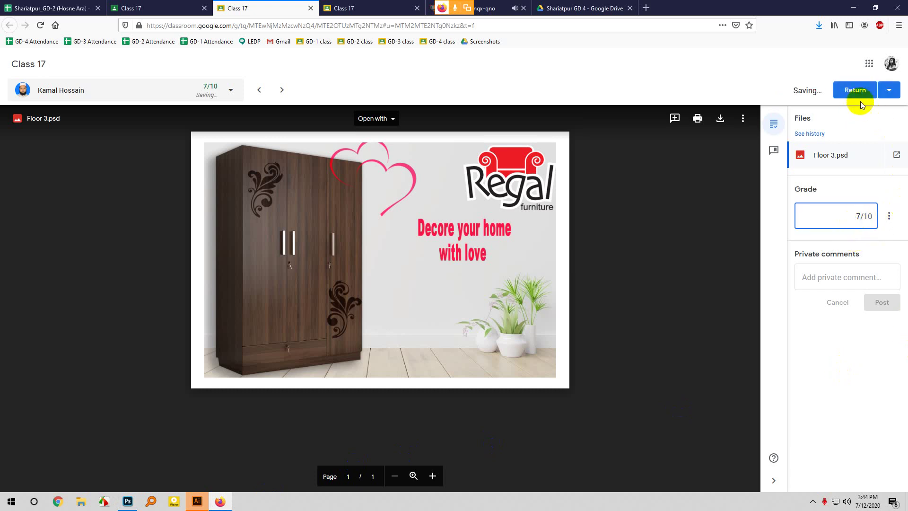
pyautogui.click(854, 92)
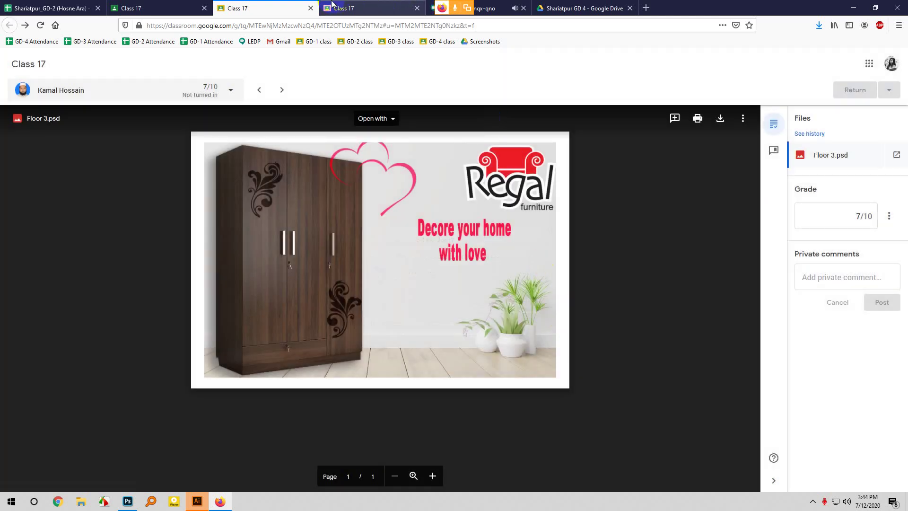
pyautogui.click(331, 5)
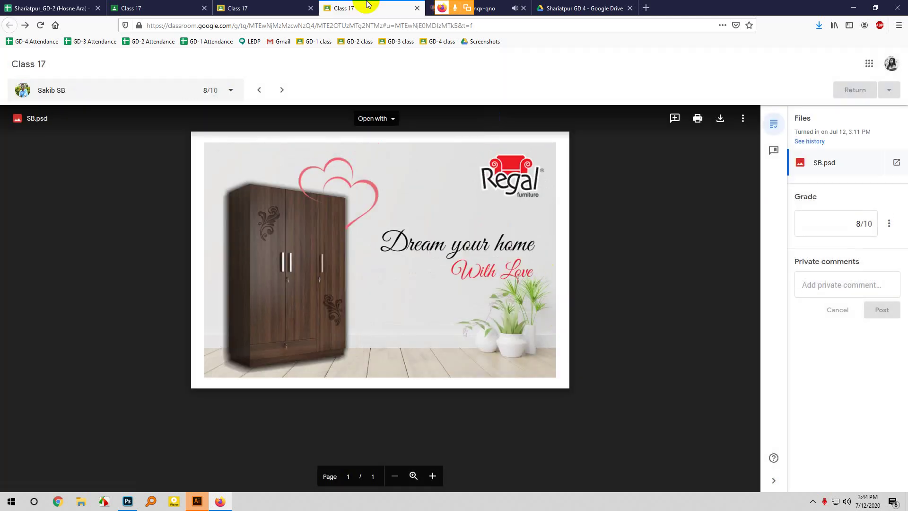
pyautogui.click(259, 5)
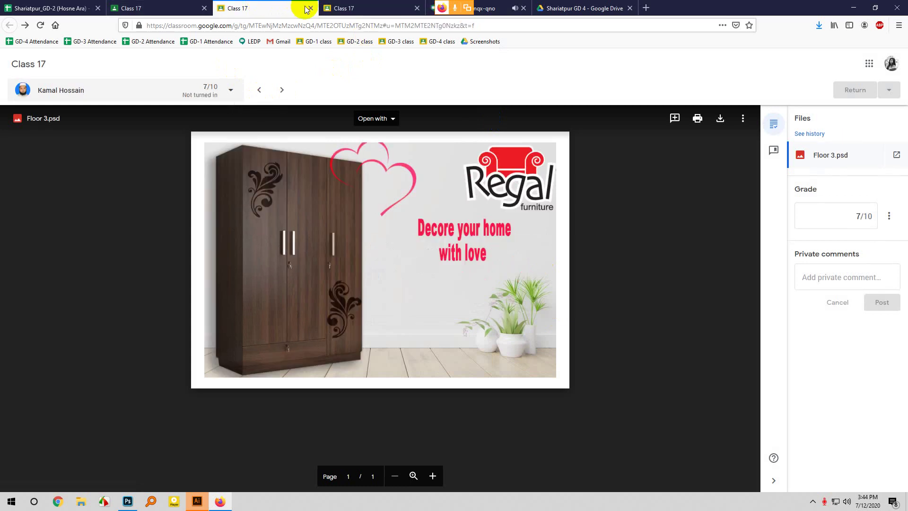
pyautogui.click(311, 8)
# - Close the leftover grading tabs, review Class 17's student work, and open a blank tab
pyautogui.click(311, 8)
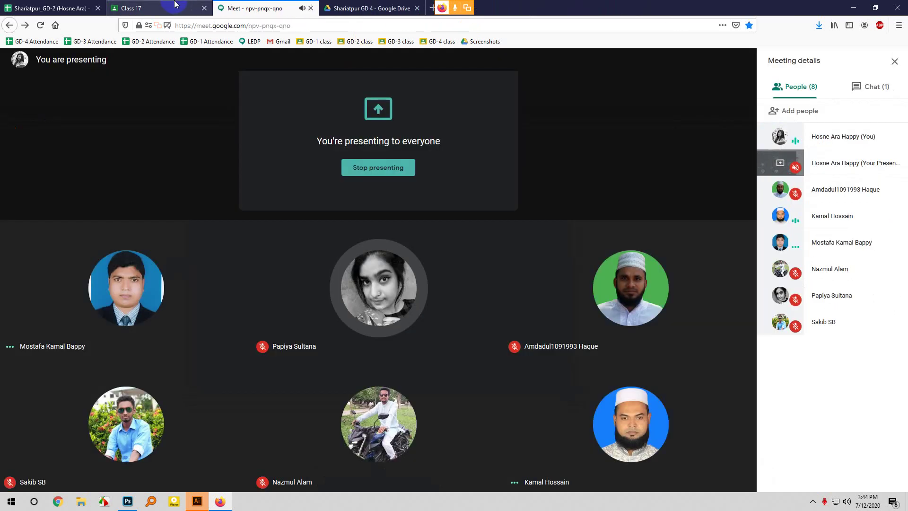
pyautogui.click(172, 5)
pyautogui.scroll(-1, 473, 367)
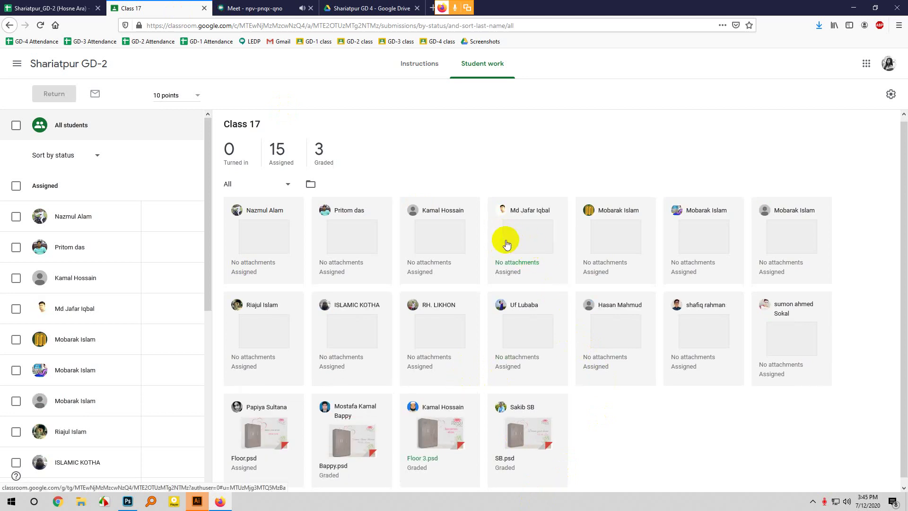
pyautogui.scroll(-1, 538, 421)
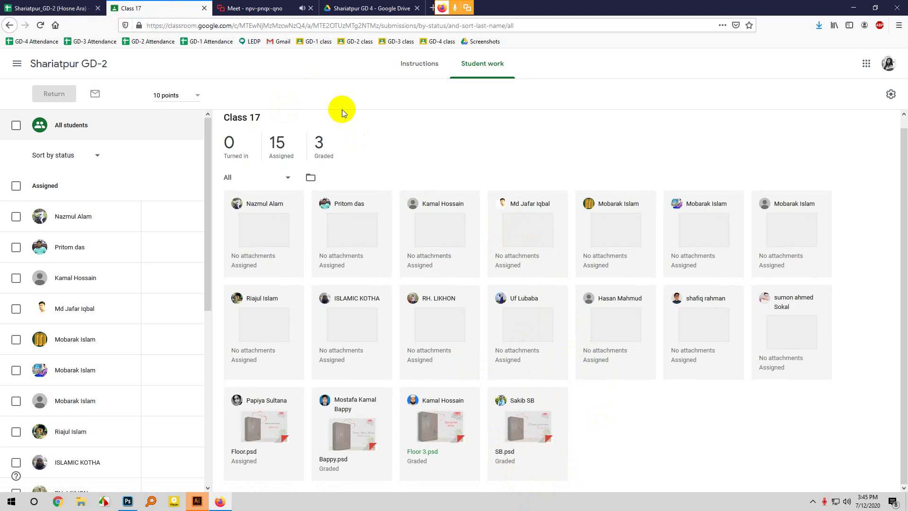
pyautogui.click(433, 8)
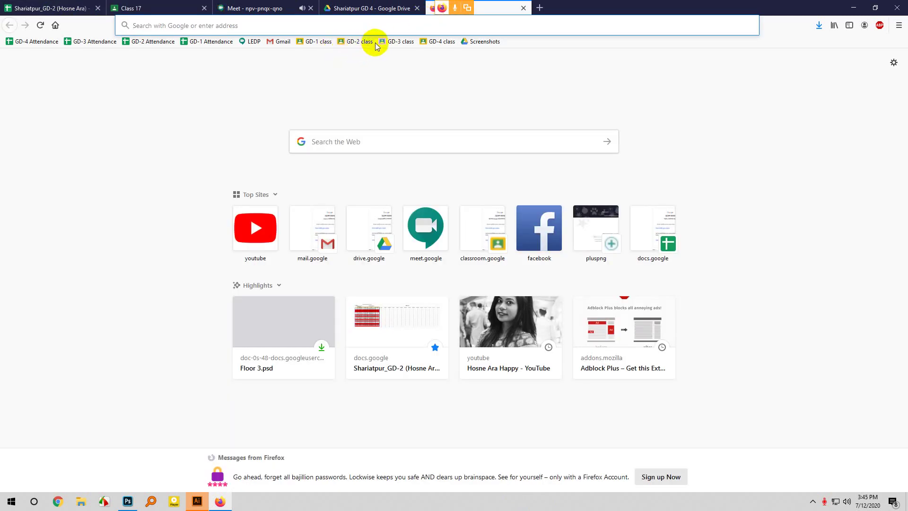
# - Go to Shariatpur GD-3's Class 17 student work and open the 10/10 graded submission
pyautogui.click(395, 42)
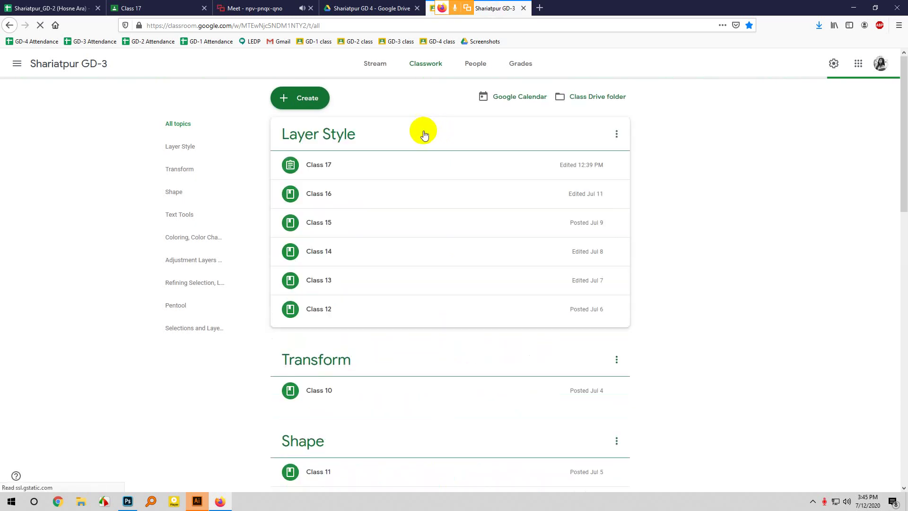
pyautogui.click(334, 165)
pyautogui.click(320, 251)
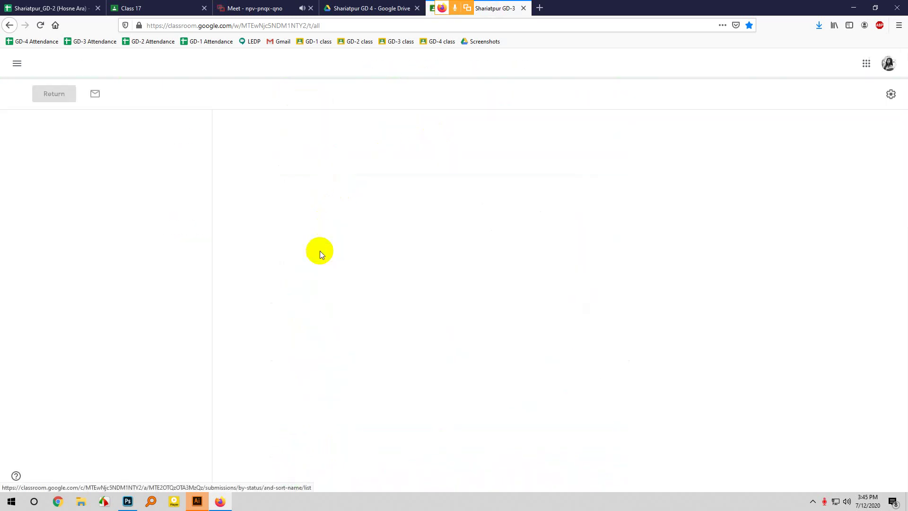
pyautogui.scroll(-3, 104, 284)
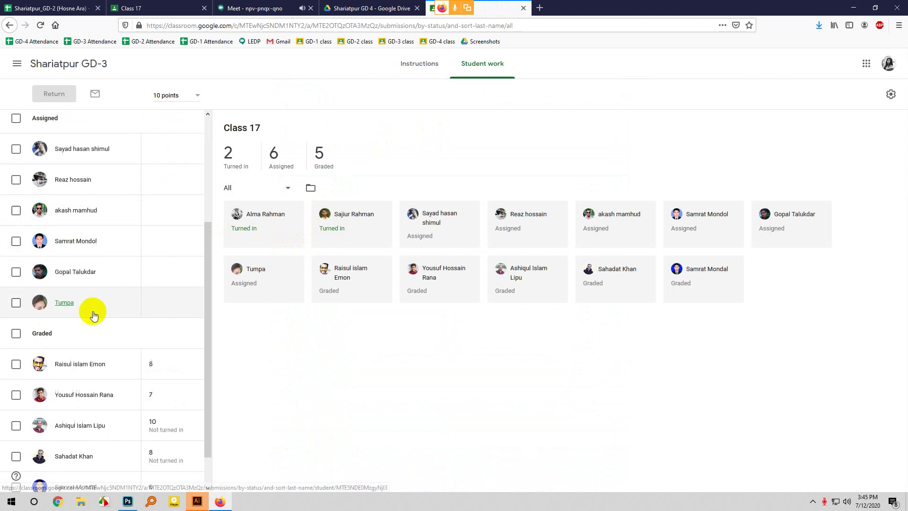
pyautogui.scroll(-2, 86, 322)
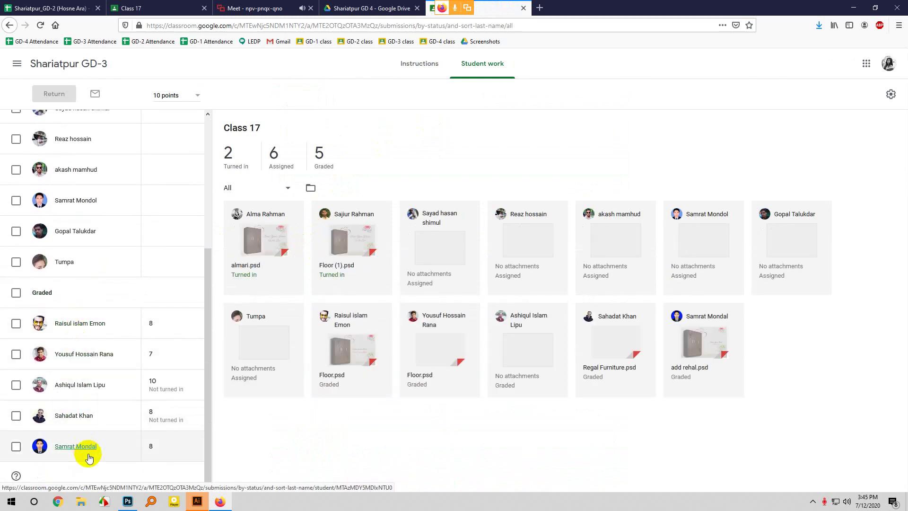
pyautogui.click(86, 385)
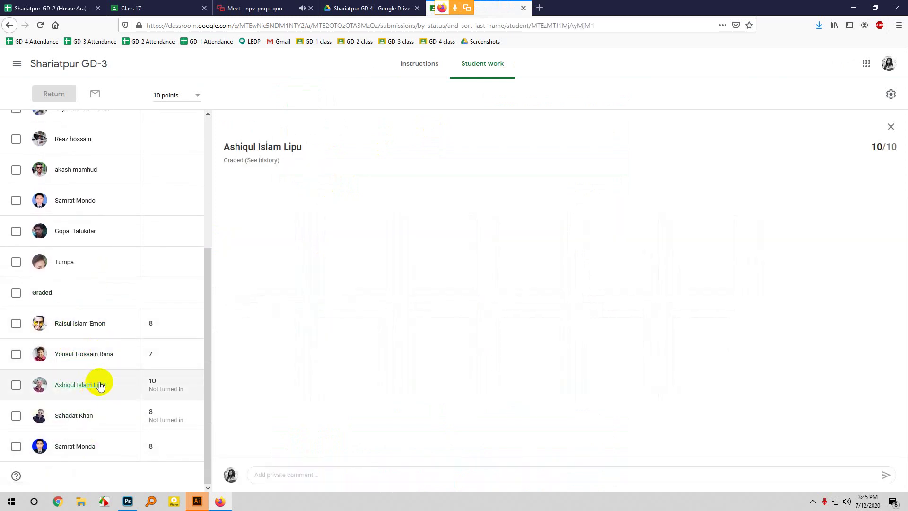
# - Open that student's Class 17 grading page in a new tab, then bring up File Explorer
pyautogui.click(9, 25)
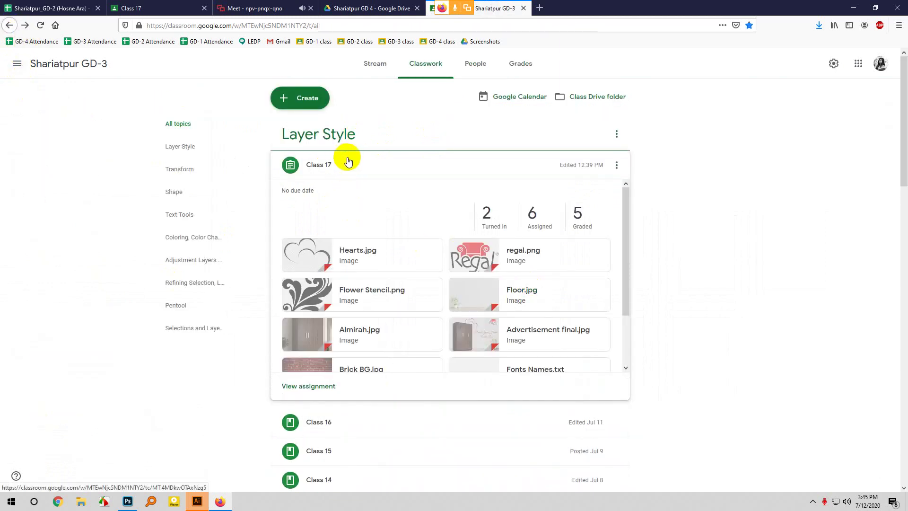
pyautogui.click(324, 386)
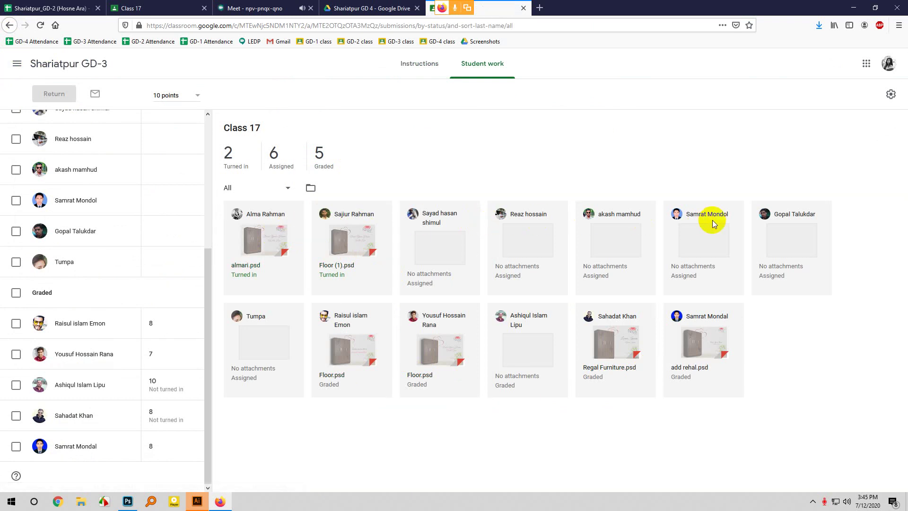
pyautogui.click(529, 349)
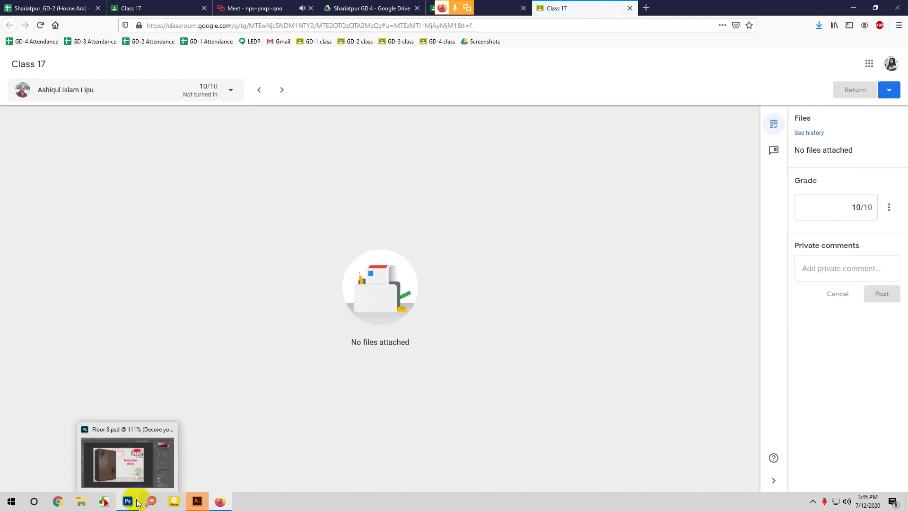
pyautogui.click(87, 503)
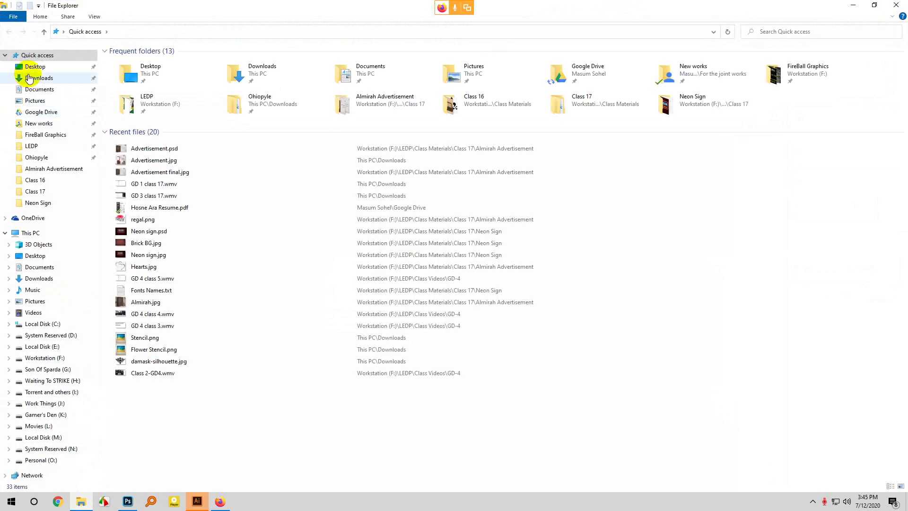
# - Browse the Downloads folder thumbnails, then Alt+Tab back to the Class 17 grading page
pyautogui.click(29, 79)
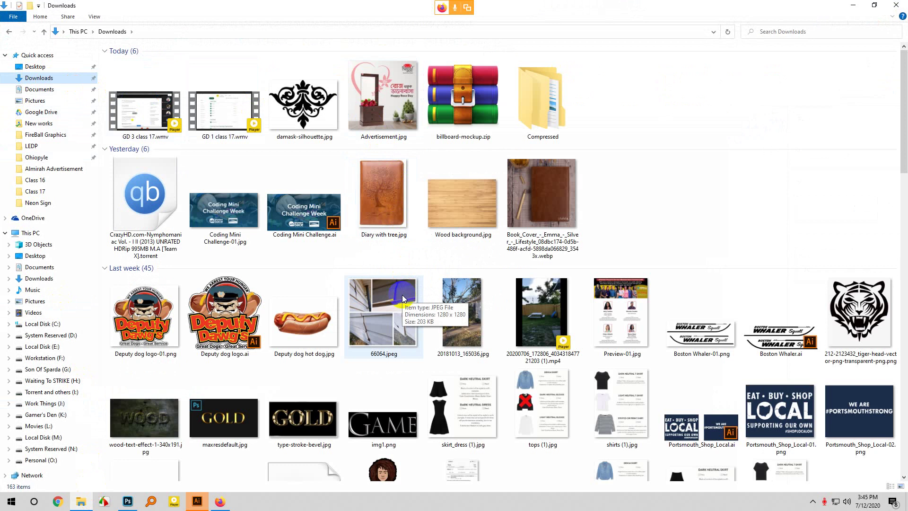
pyautogui.scroll(-10, 402, 295)
pyautogui.scroll(-5, 402, 297)
pyautogui.scroll(-5, 402, 297)
pyautogui.scroll(15, 402, 297)
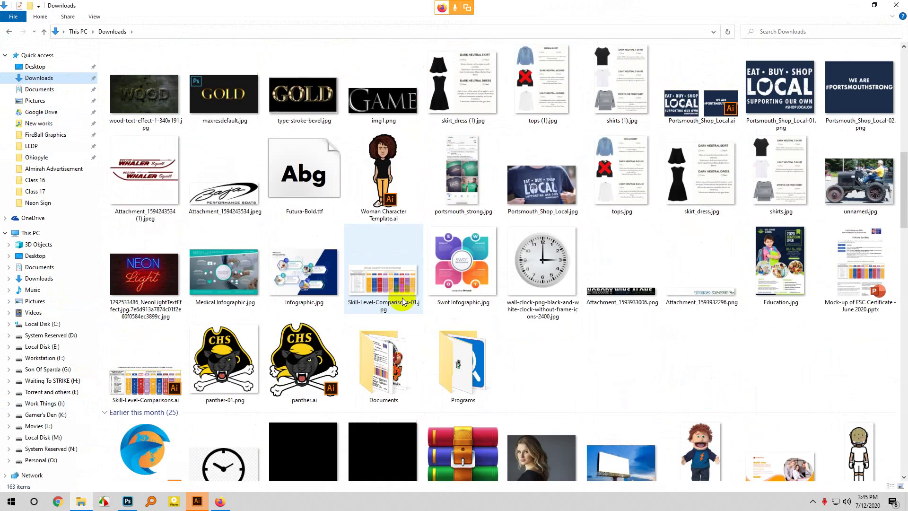
pyautogui.scroll(5, 403, 302)
pyautogui.hotkey('alt', 'Tab')
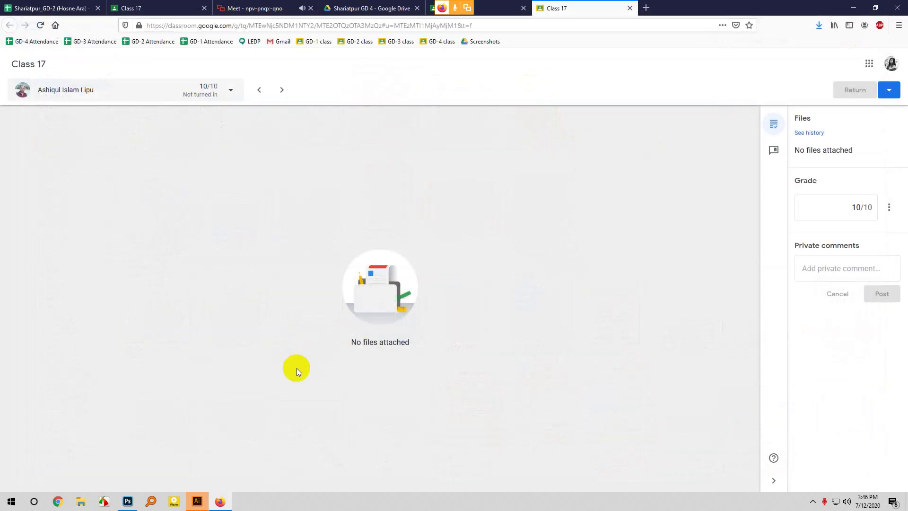
# - Close the Class 17 grading tab and stop presenting in the Google Meet call
pyautogui.click(265, 8)
pyautogui.click(577, 8)
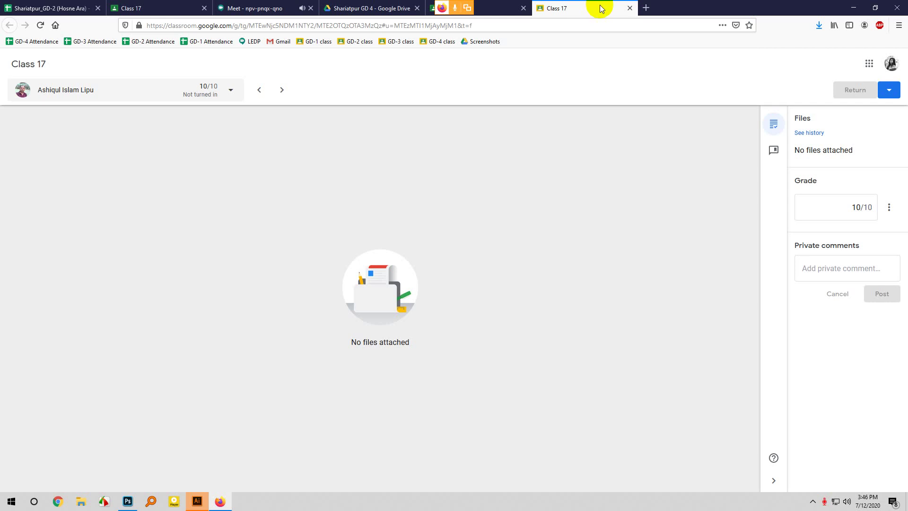
pyautogui.click(631, 8)
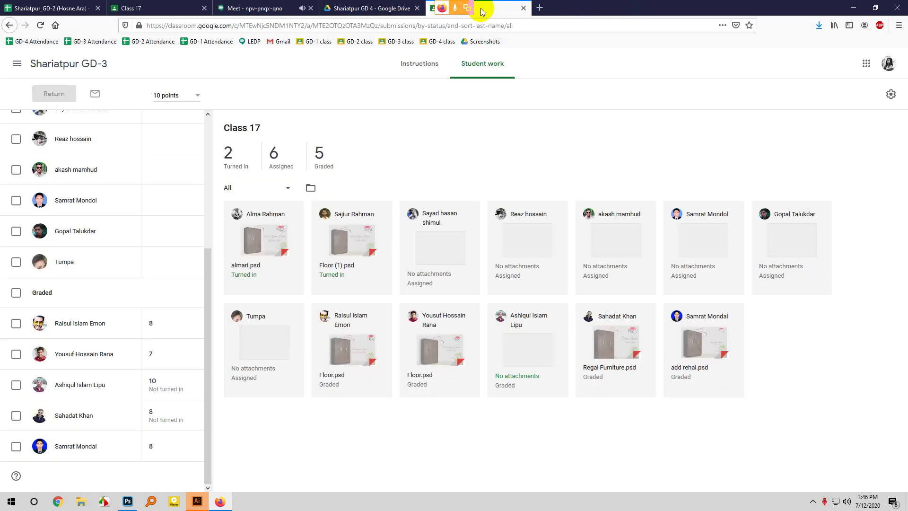
pyautogui.click(369, 8)
pyautogui.click(250, 8)
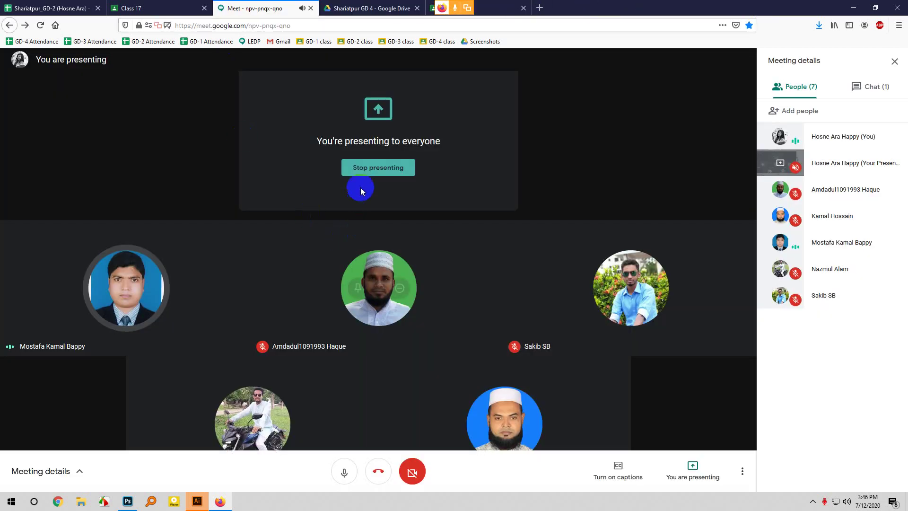
pyautogui.click(367, 172)
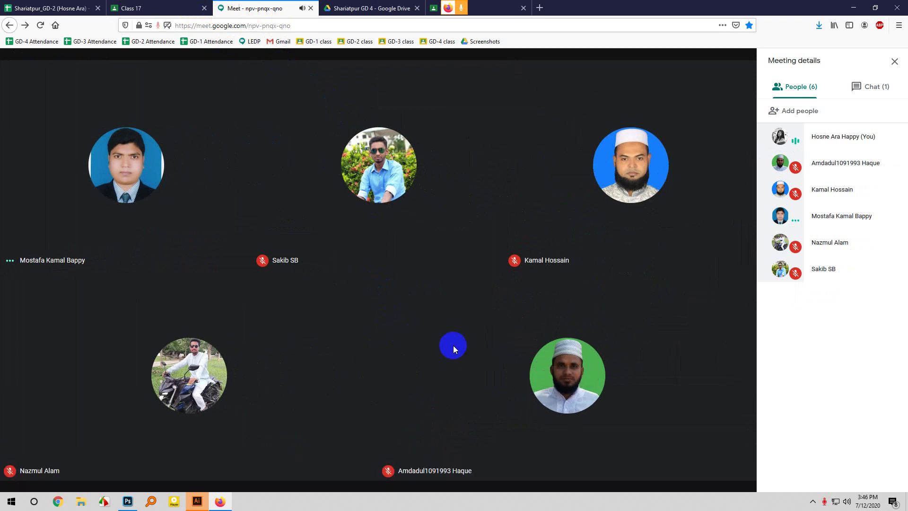
# - Go to GD-2's Classwork, expand Class 17, and open the Neon sign.jpg attachment preview
pyautogui.click(152, 5)
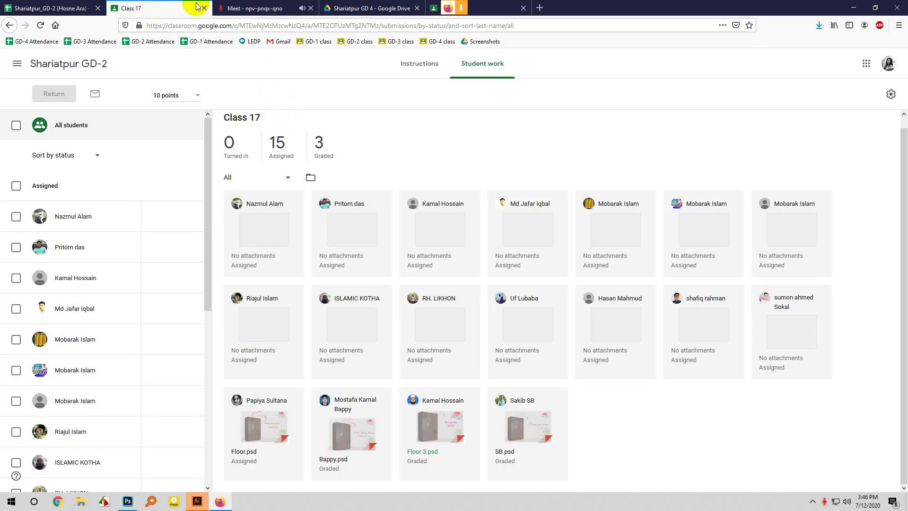
pyautogui.scroll(1, 349, 188)
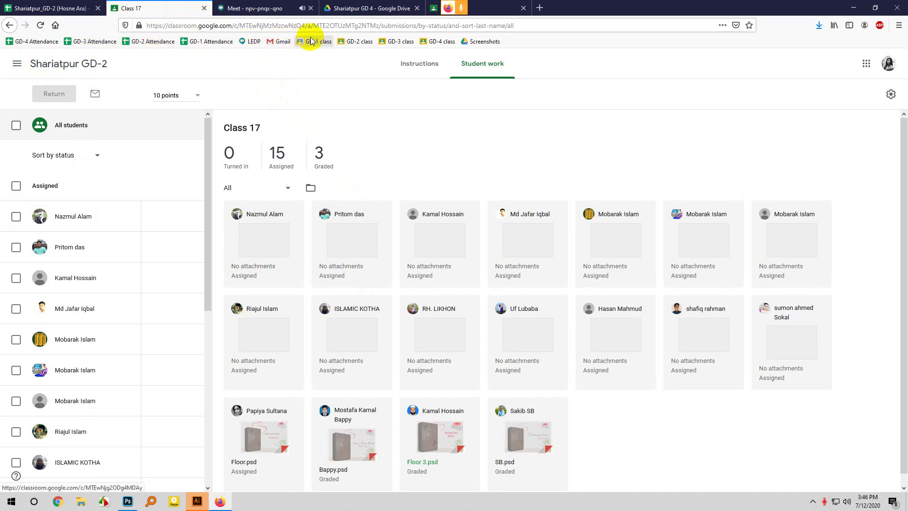
pyautogui.click(340, 47)
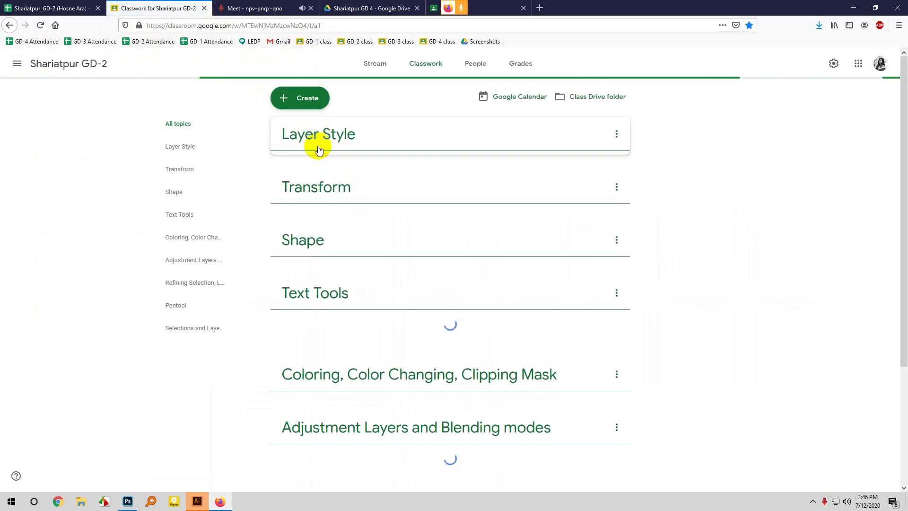
pyautogui.click(352, 168)
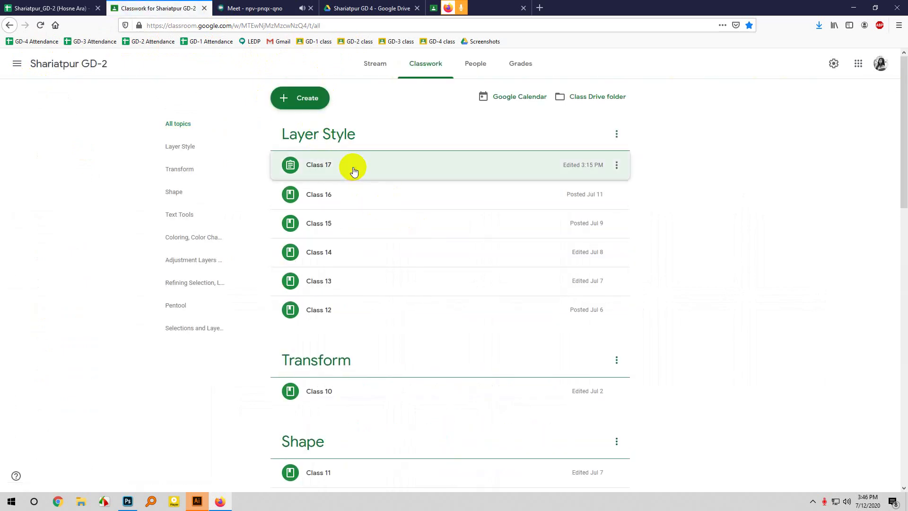
pyautogui.scroll(-2, 345, 335)
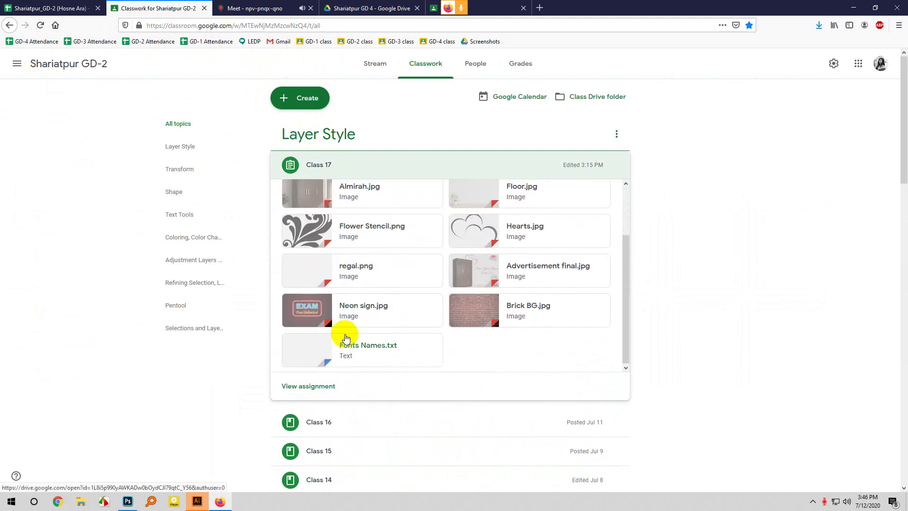
pyautogui.scroll(-4, 344, 336)
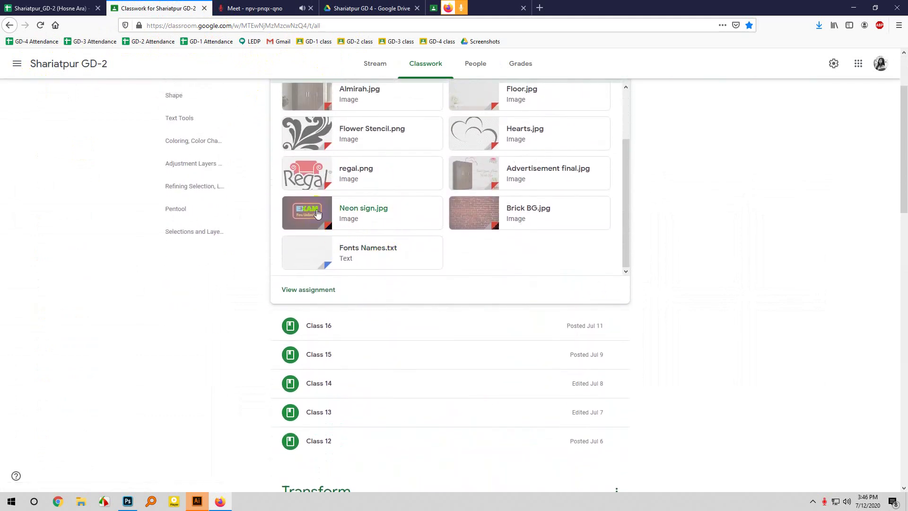
pyautogui.click(317, 212)
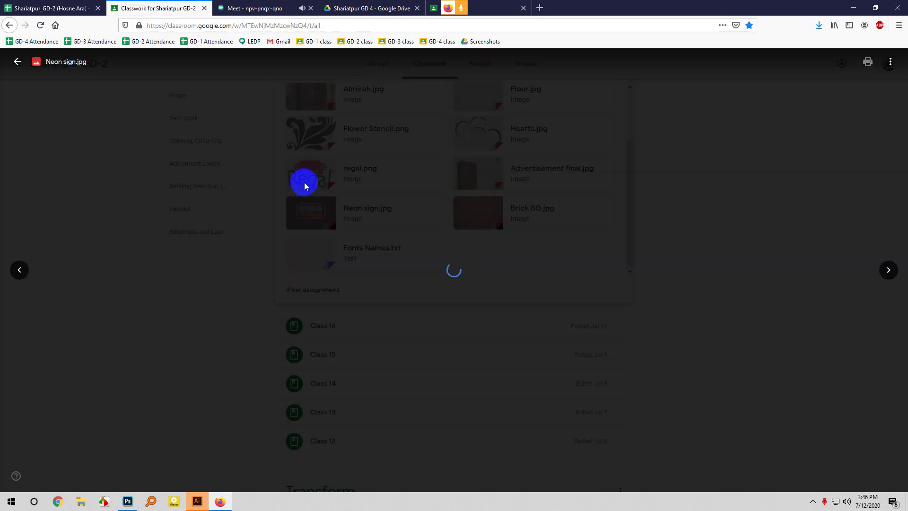
# - Present your entire screen in Meet, choosing Entire screen in Firefox and allowing sharing
pyautogui.click(260, 8)
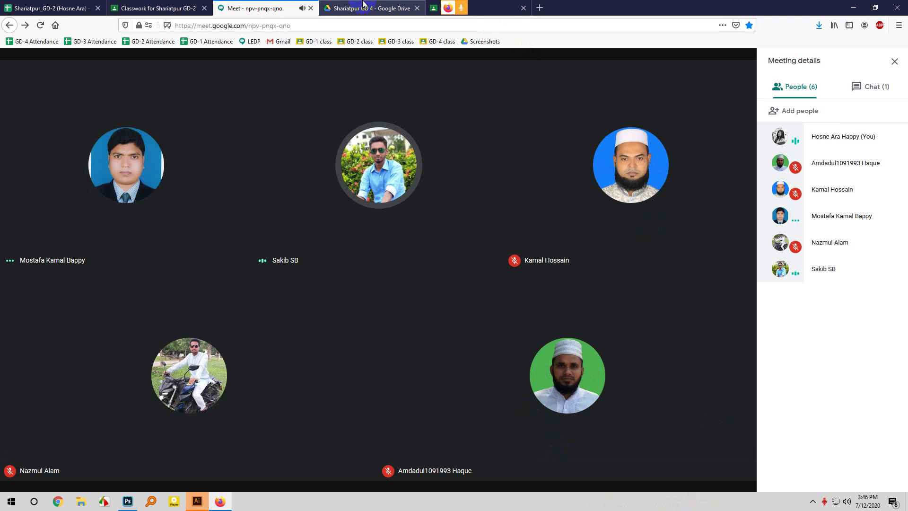
pyautogui.click(144, 7)
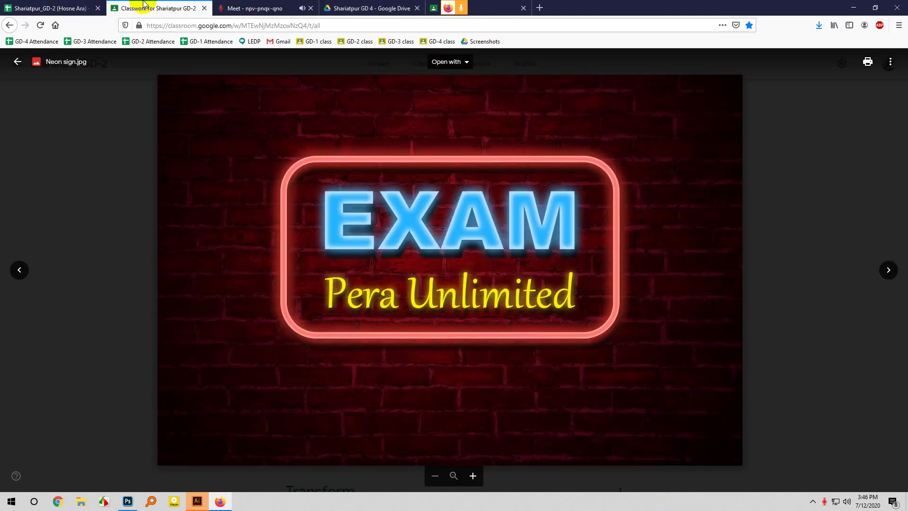
pyautogui.click(258, 8)
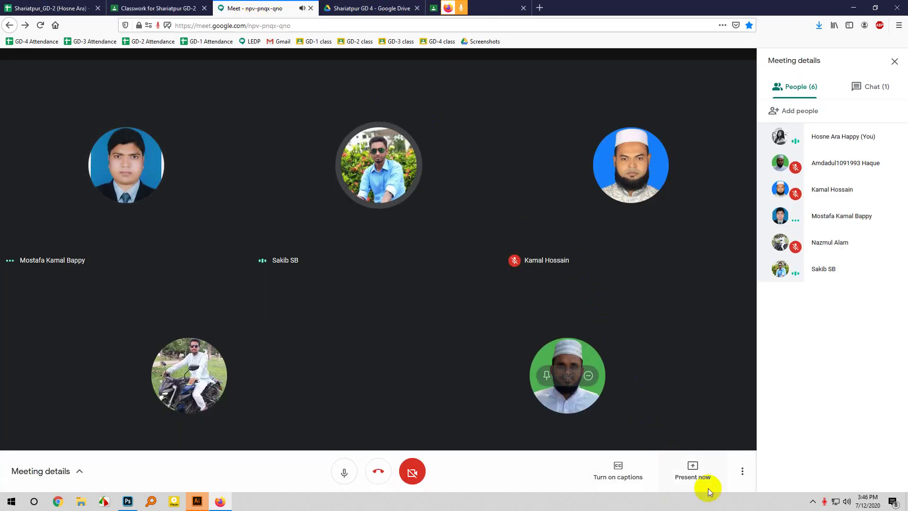
pyautogui.click(812, 500)
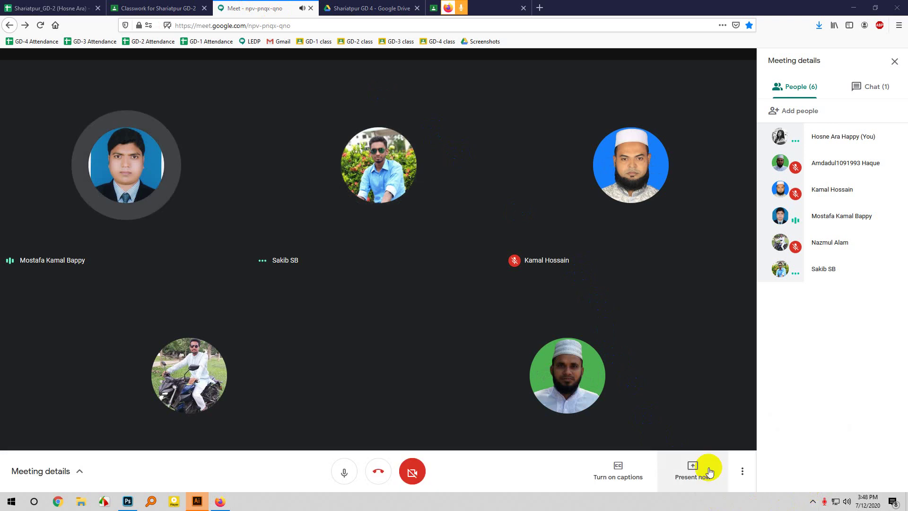
pyautogui.click(709, 470)
pyautogui.click(699, 407)
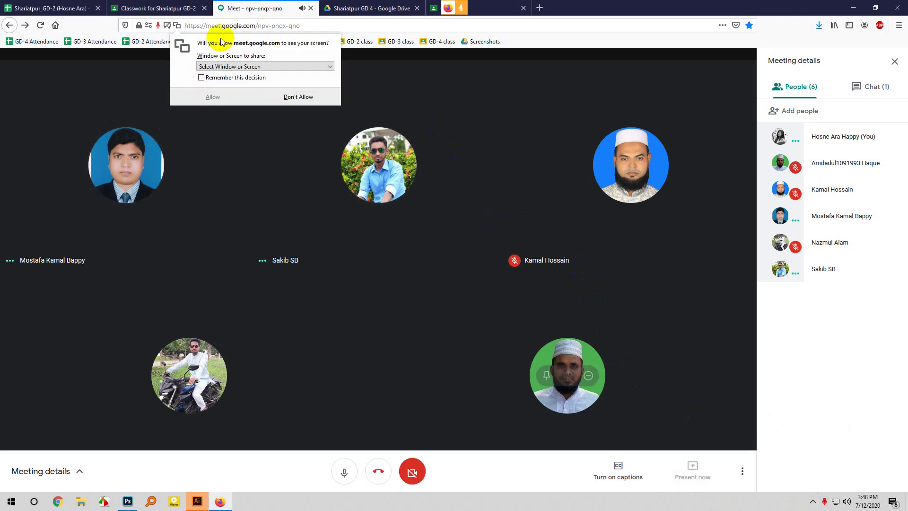
pyautogui.click(246, 67)
pyautogui.click(240, 216)
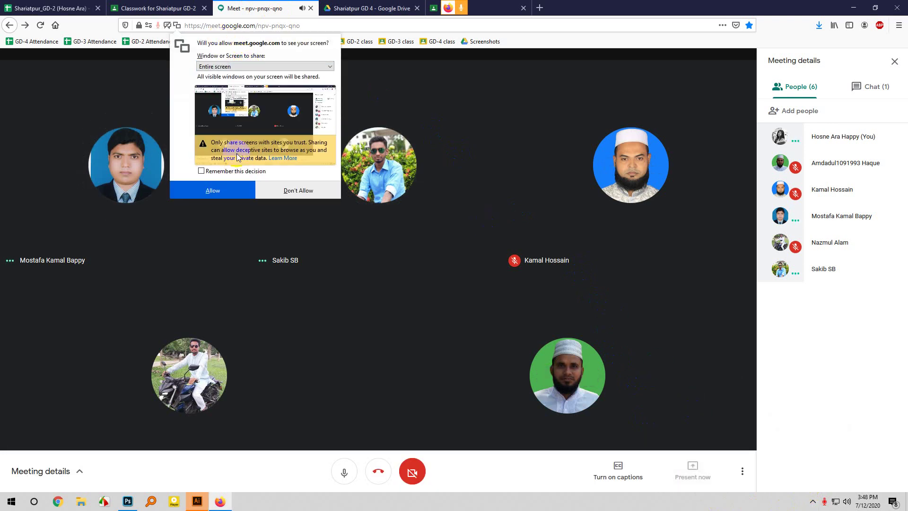
pyautogui.click(213, 189)
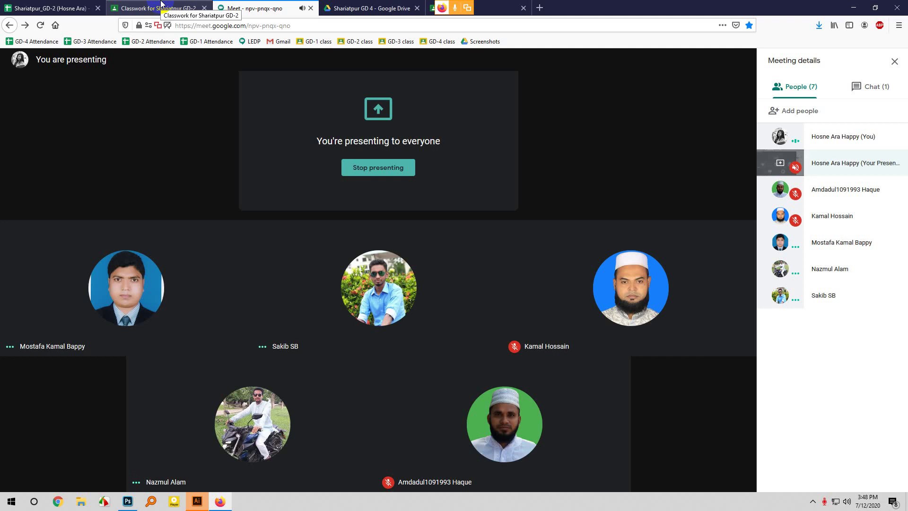
# - Present the Neon sign.jpg image to the 7 Meet participants, then close its preview and return to Meet
pyautogui.click(147, 6)
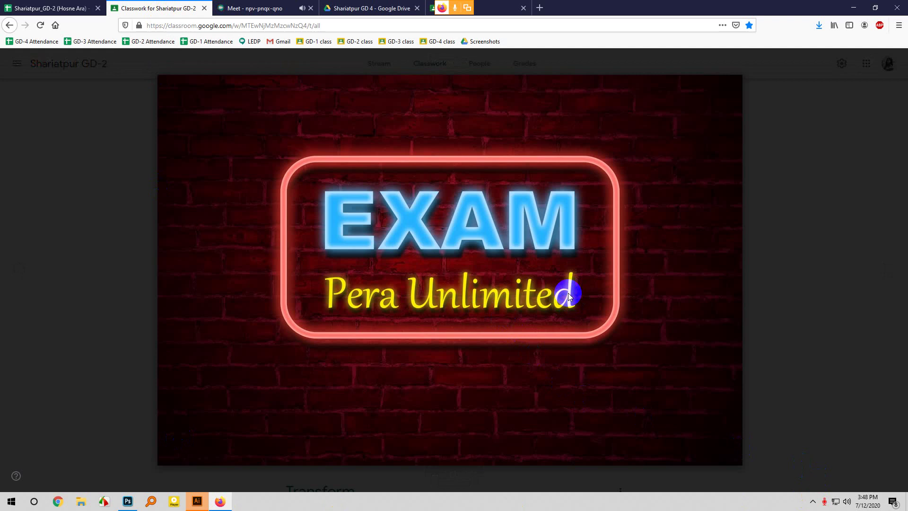
pyautogui.click(241, 4)
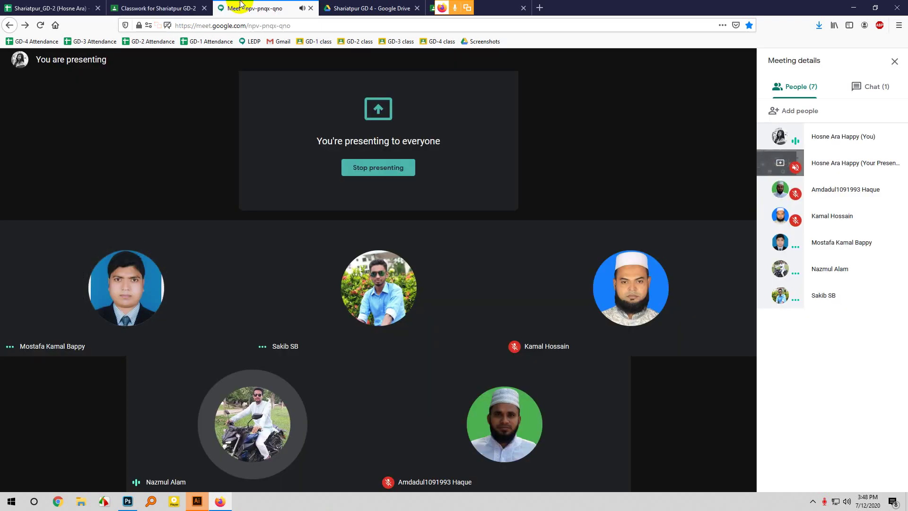
pyautogui.click(173, 4)
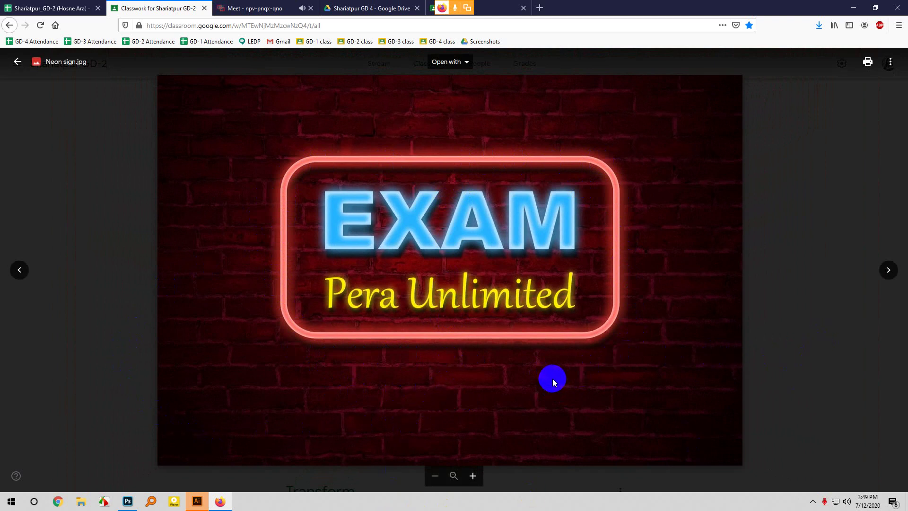
pyautogui.click(791, 377)
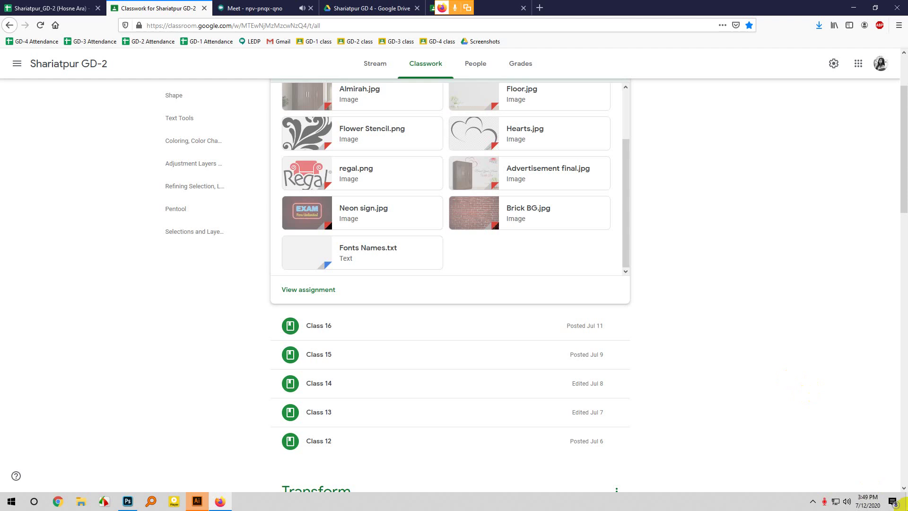
pyautogui.click(271, 4)
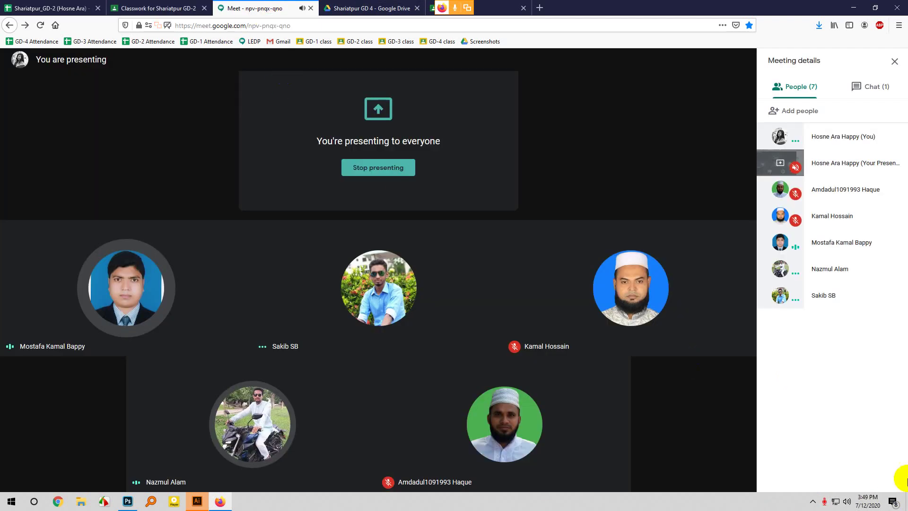